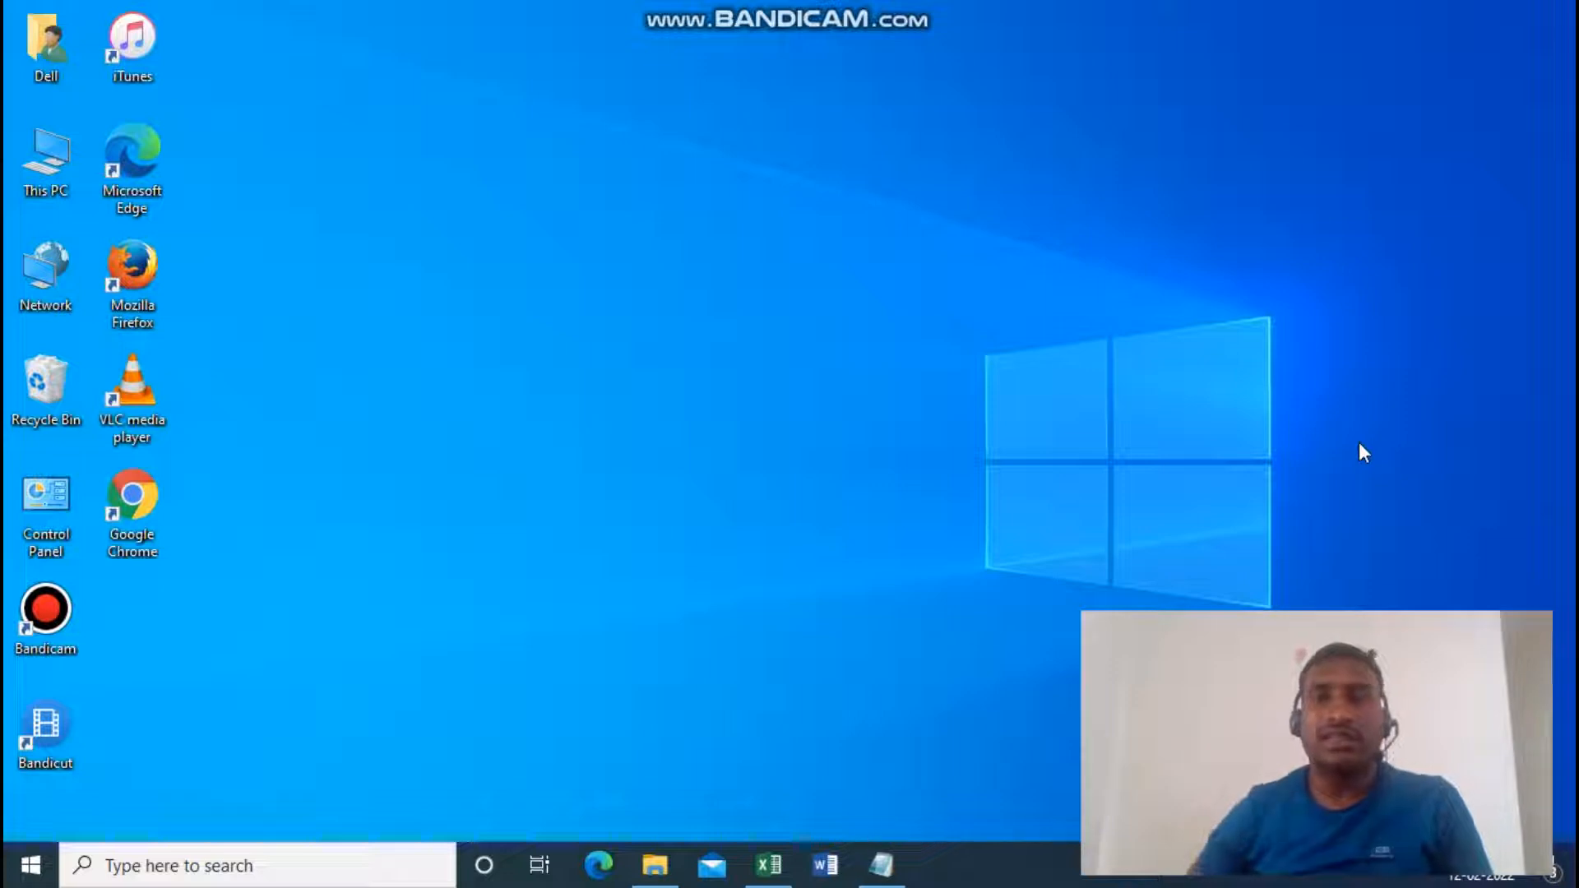
Review the Calculation options entry in the Notepad list of formula settings and switch to the Excel workbook.
{"action": "left_click", "coordinate": [883, 863]}
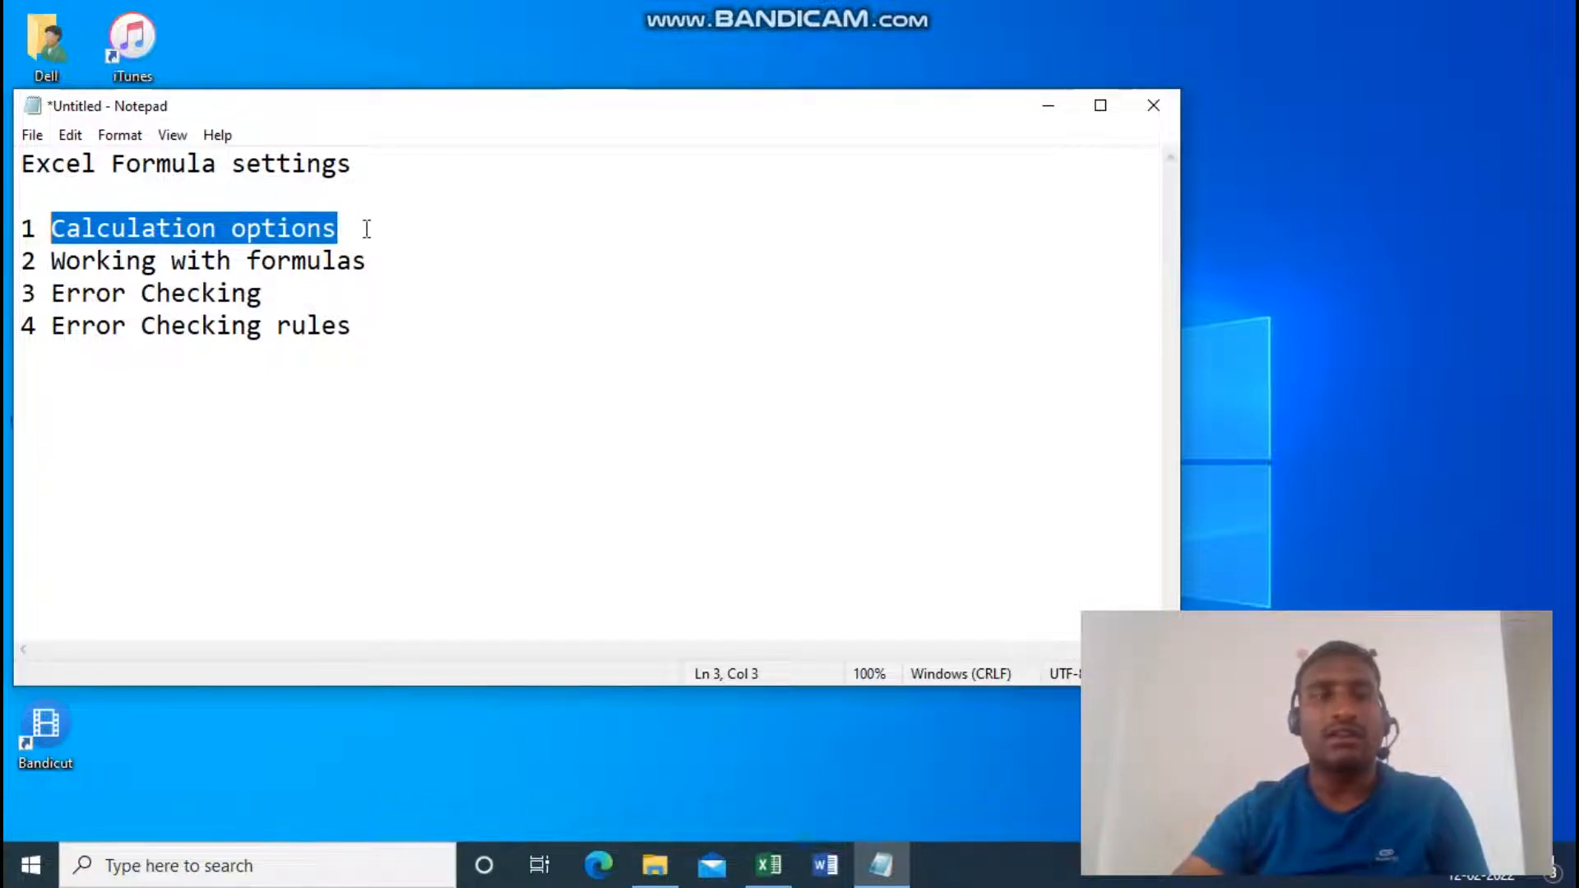
{"action": "left_click_drag", "start_coordinate": [366, 229], "coordinate": [53, 230]}
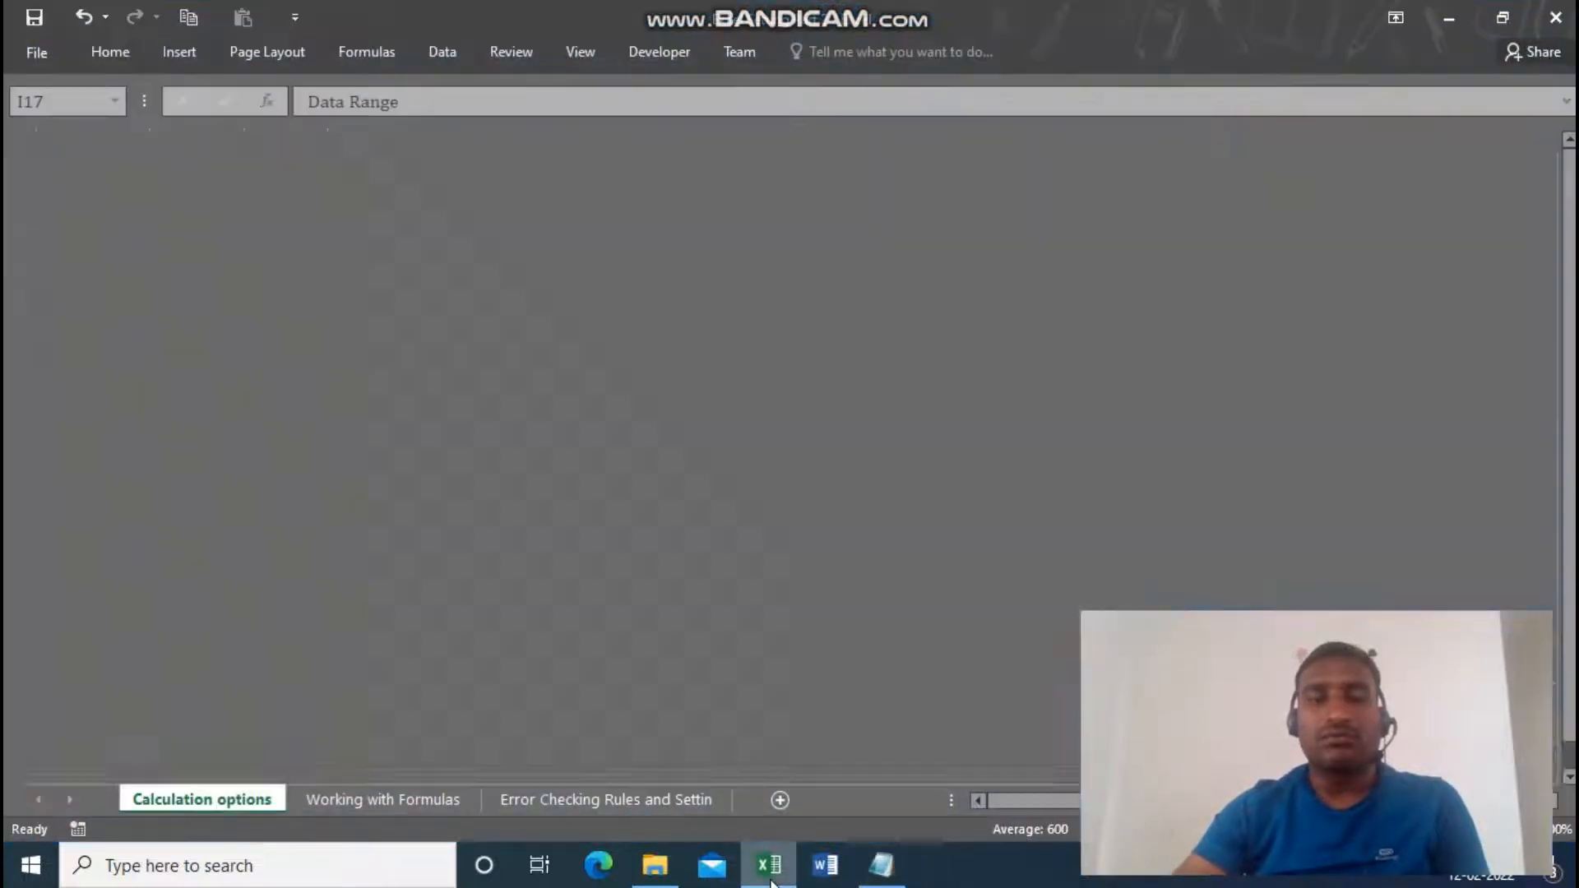
{"action": "left_click", "coordinate": [769, 863]}
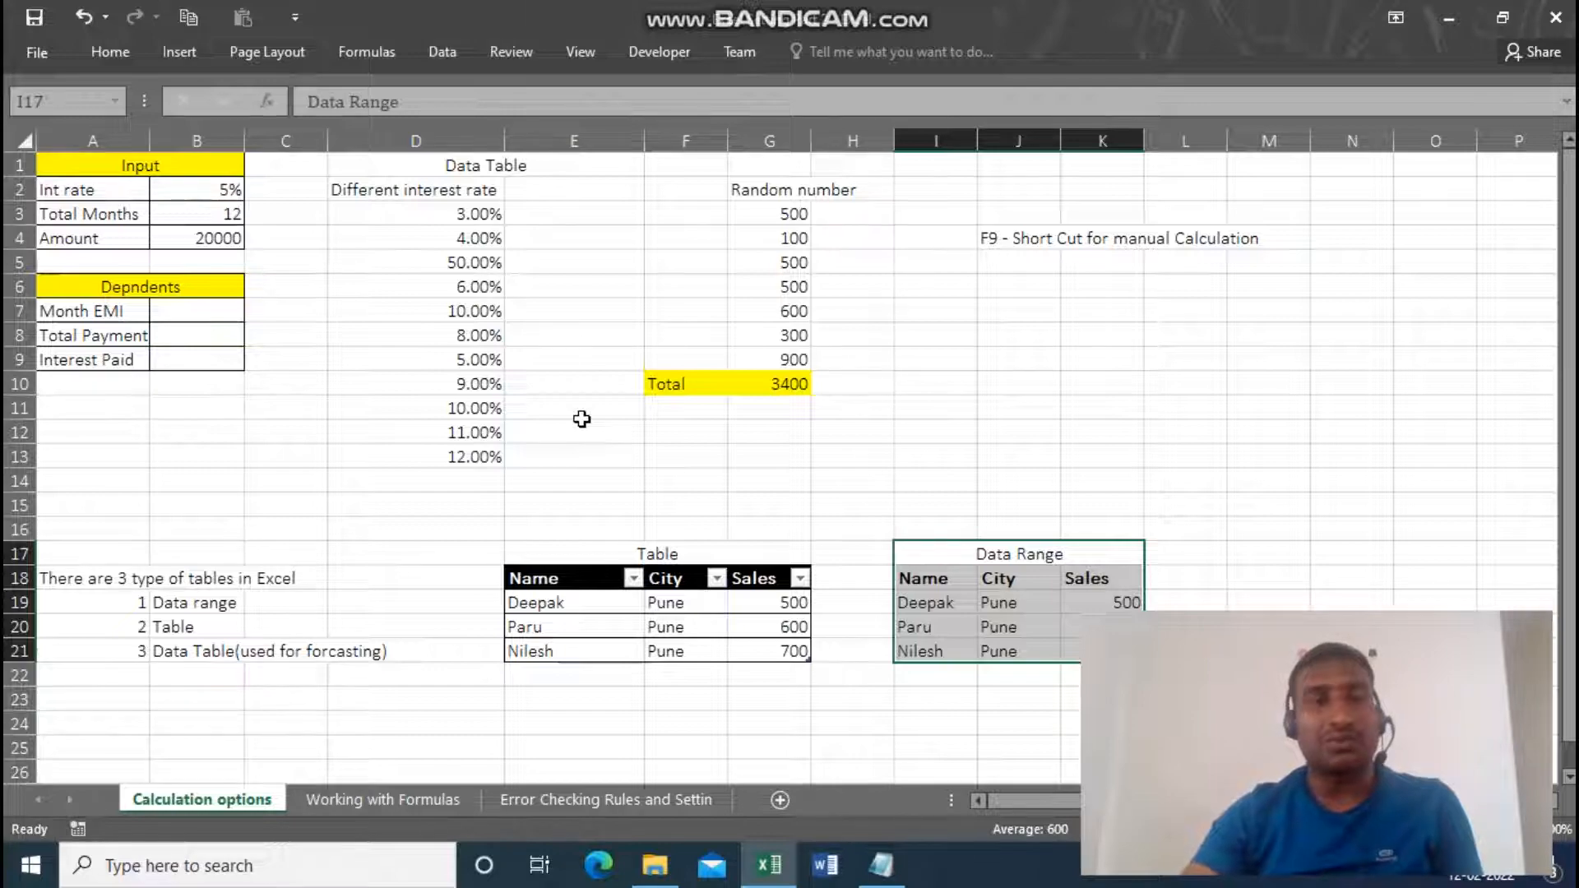
Examine the workbook calculation choices in the Formulas section of the Excel Options.
{"action": "left_click", "coordinate": [44, 46]}
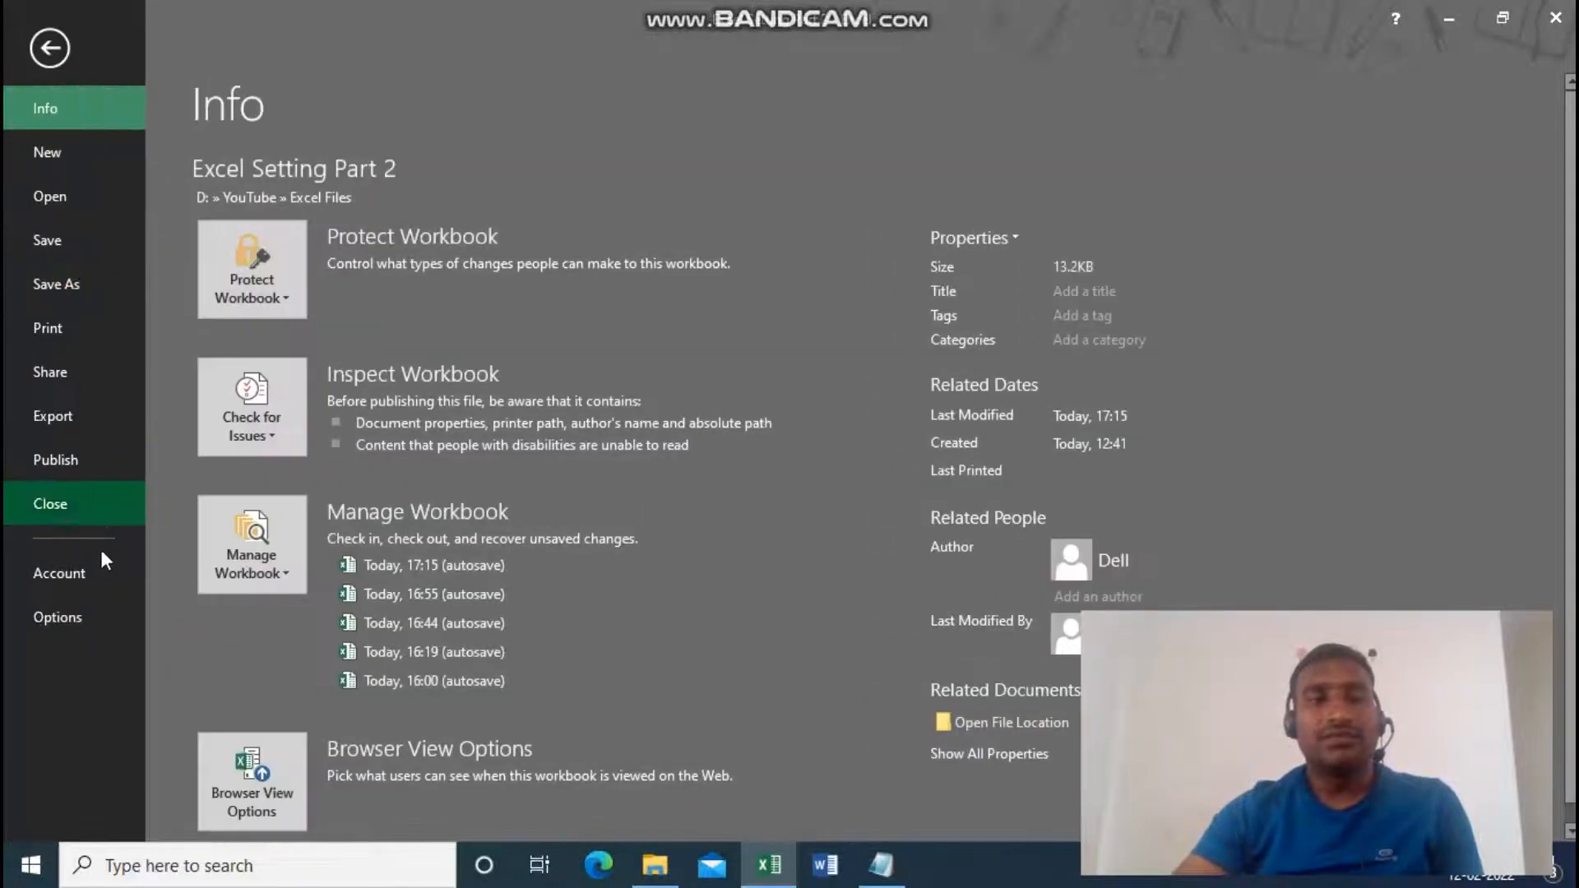
{"action": "left_click", "coordinate": [98, 618]}
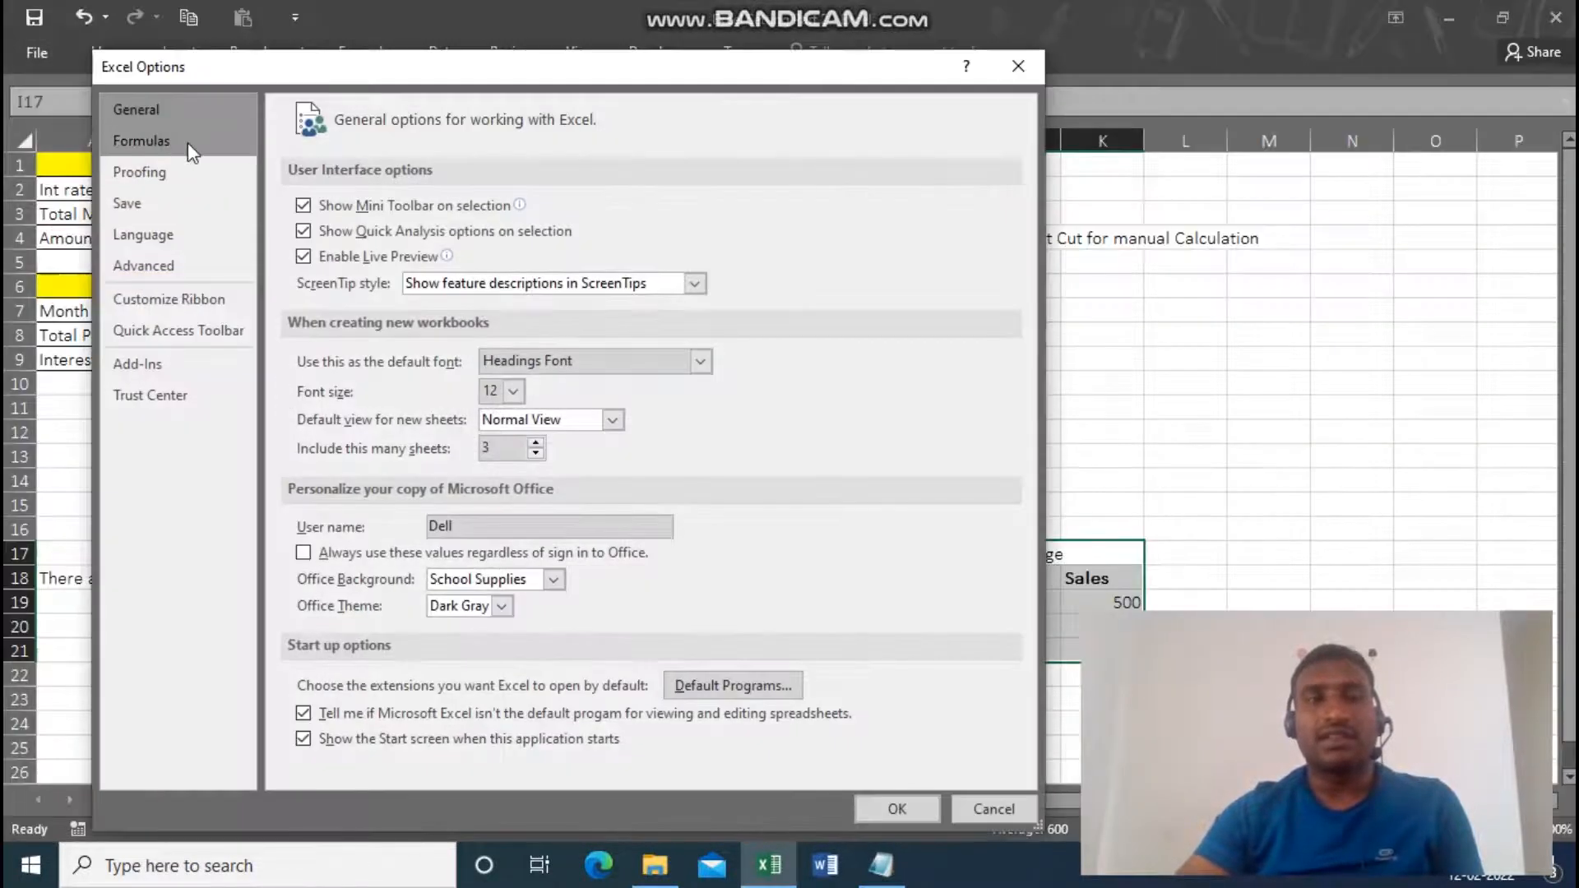
{"action": "left_click", "coordinate": [168, 140]}
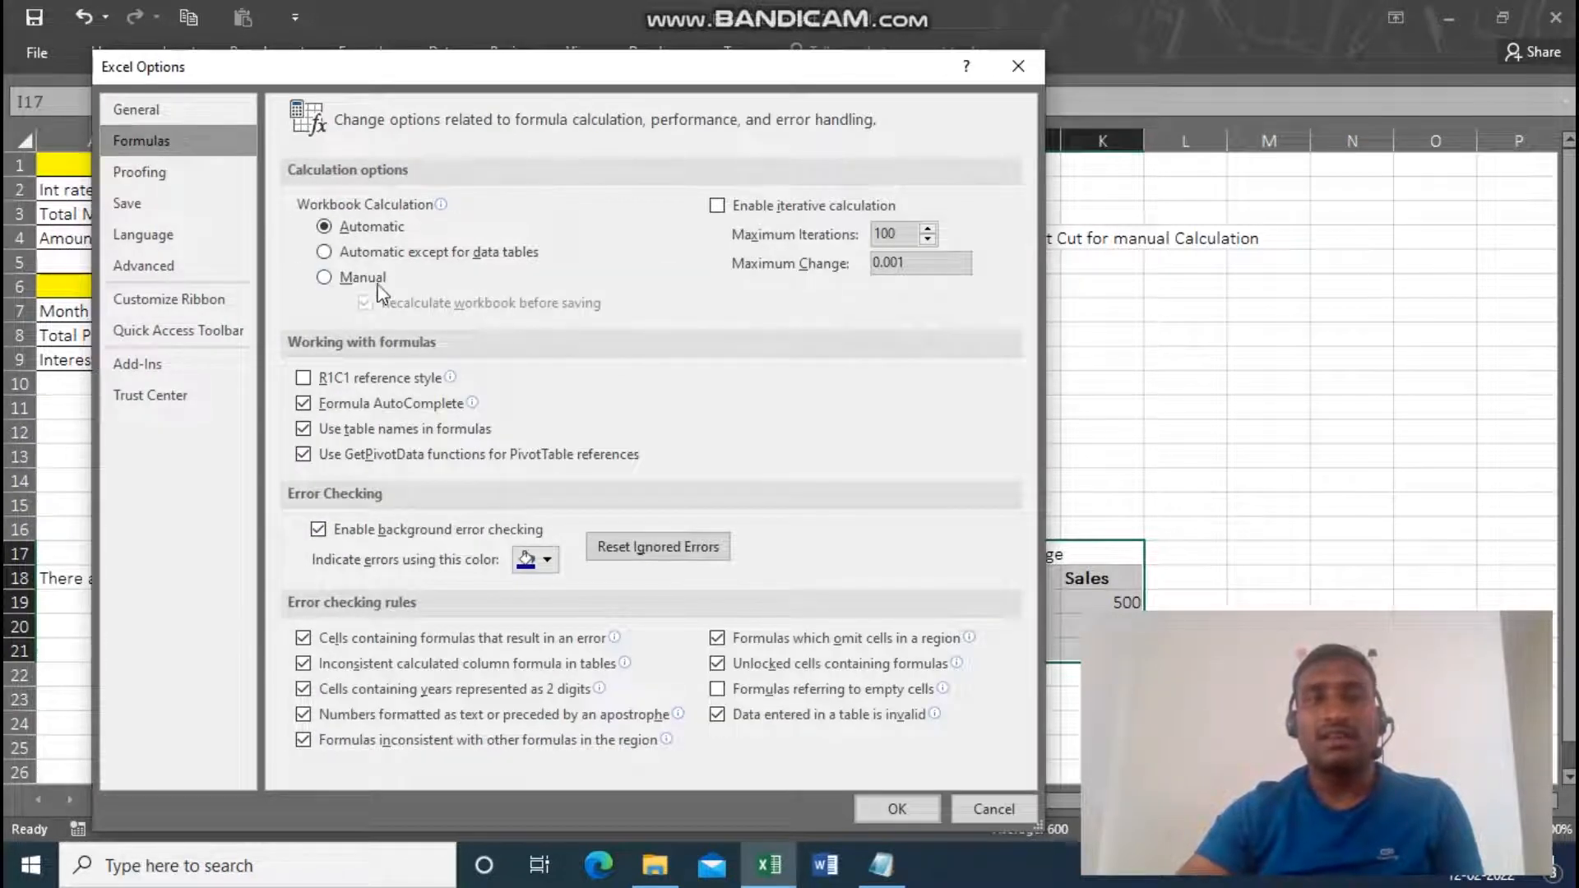
{"action": "mouse_move", "coordinate": [537, 288]}
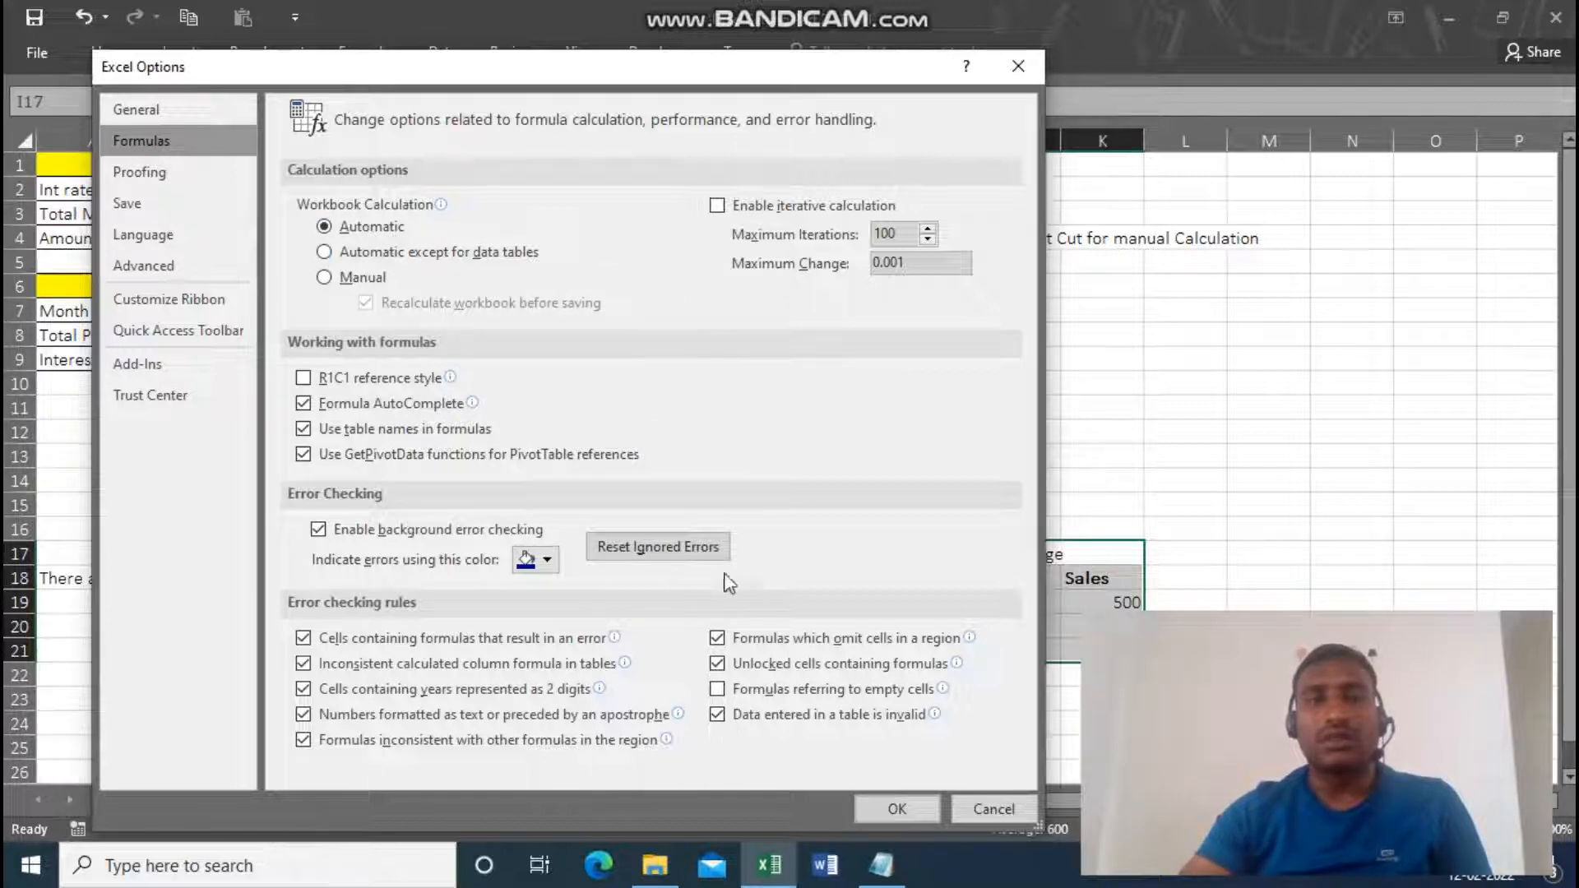
{"action": "left_click", "coordinate": [894, 808]}
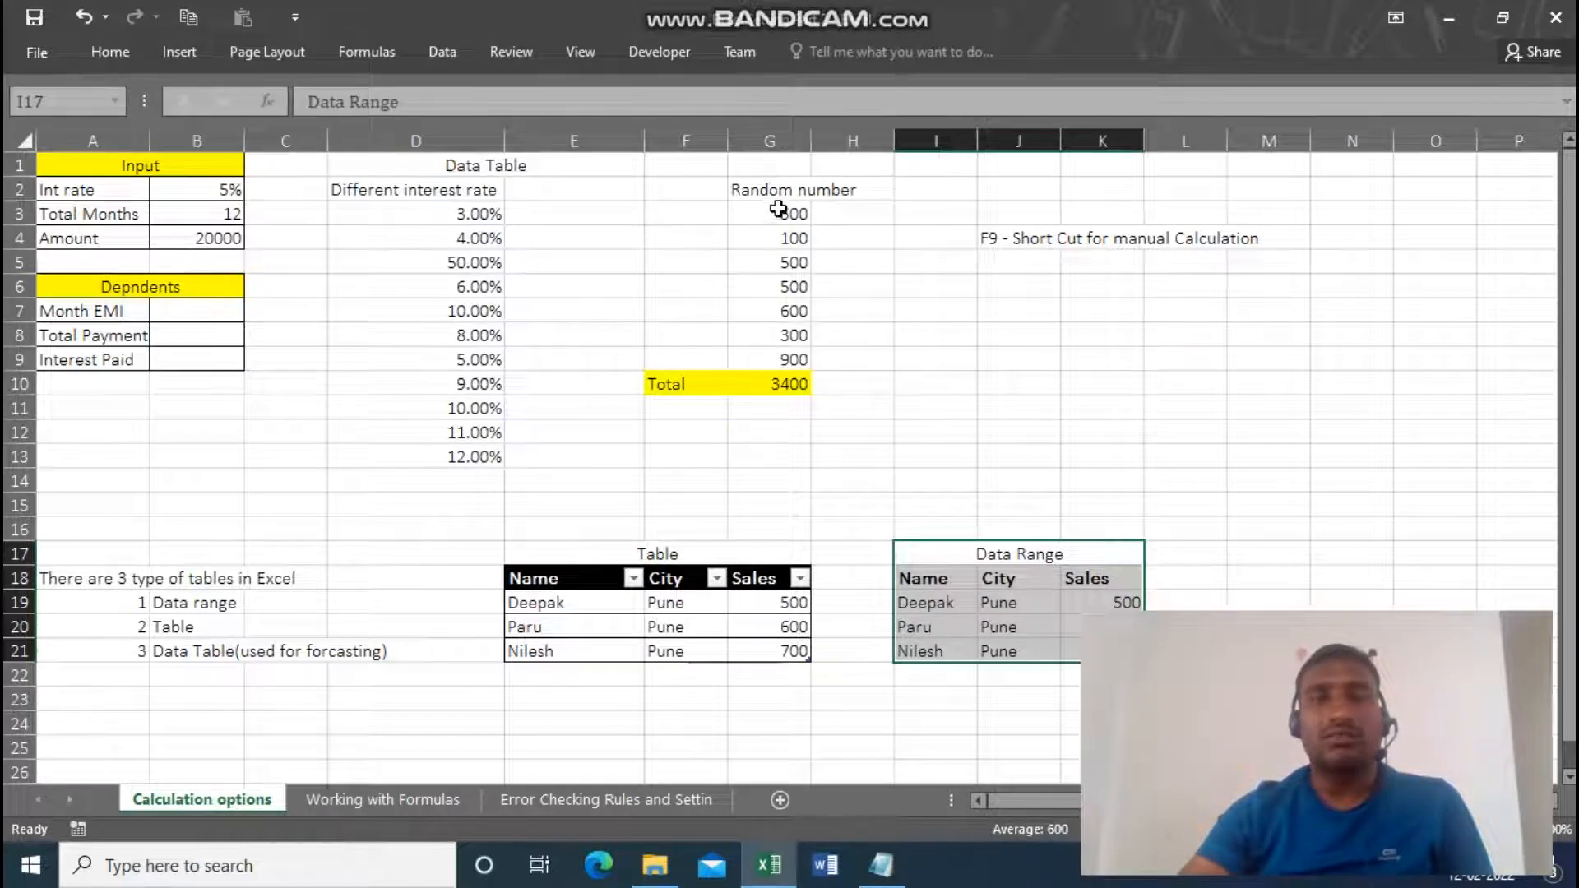
Change the second value in the Random number list, cell G4, to 20.
{"action": "left_click_drag", "start_coordinate": [781, 212], "coordinate": [771, 348]}
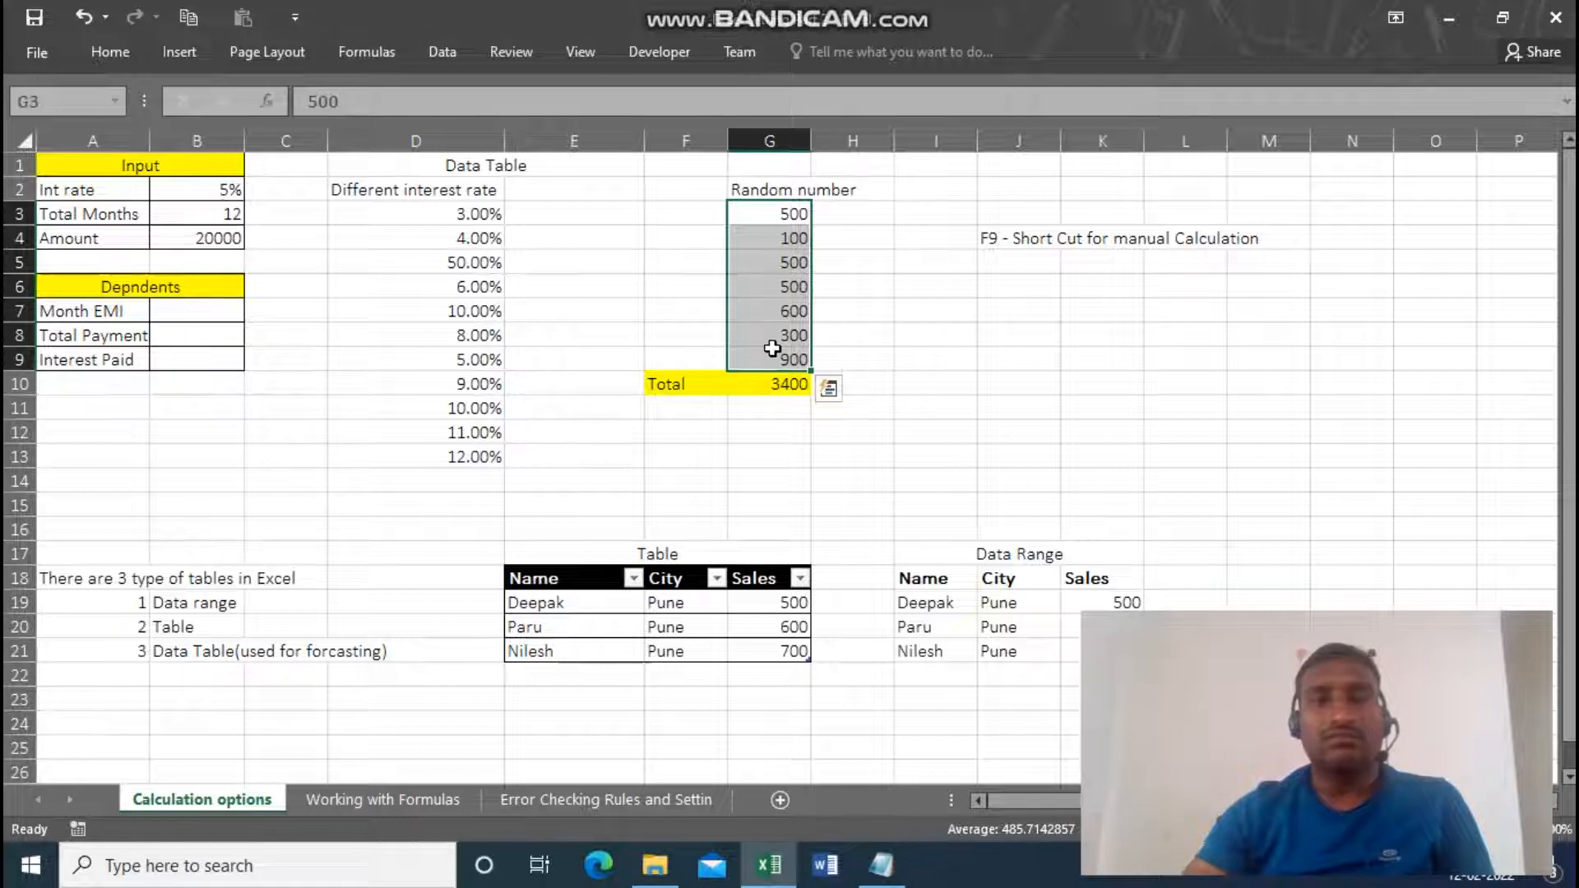
{"action": "left_click", "coordinate": [780, 261]}
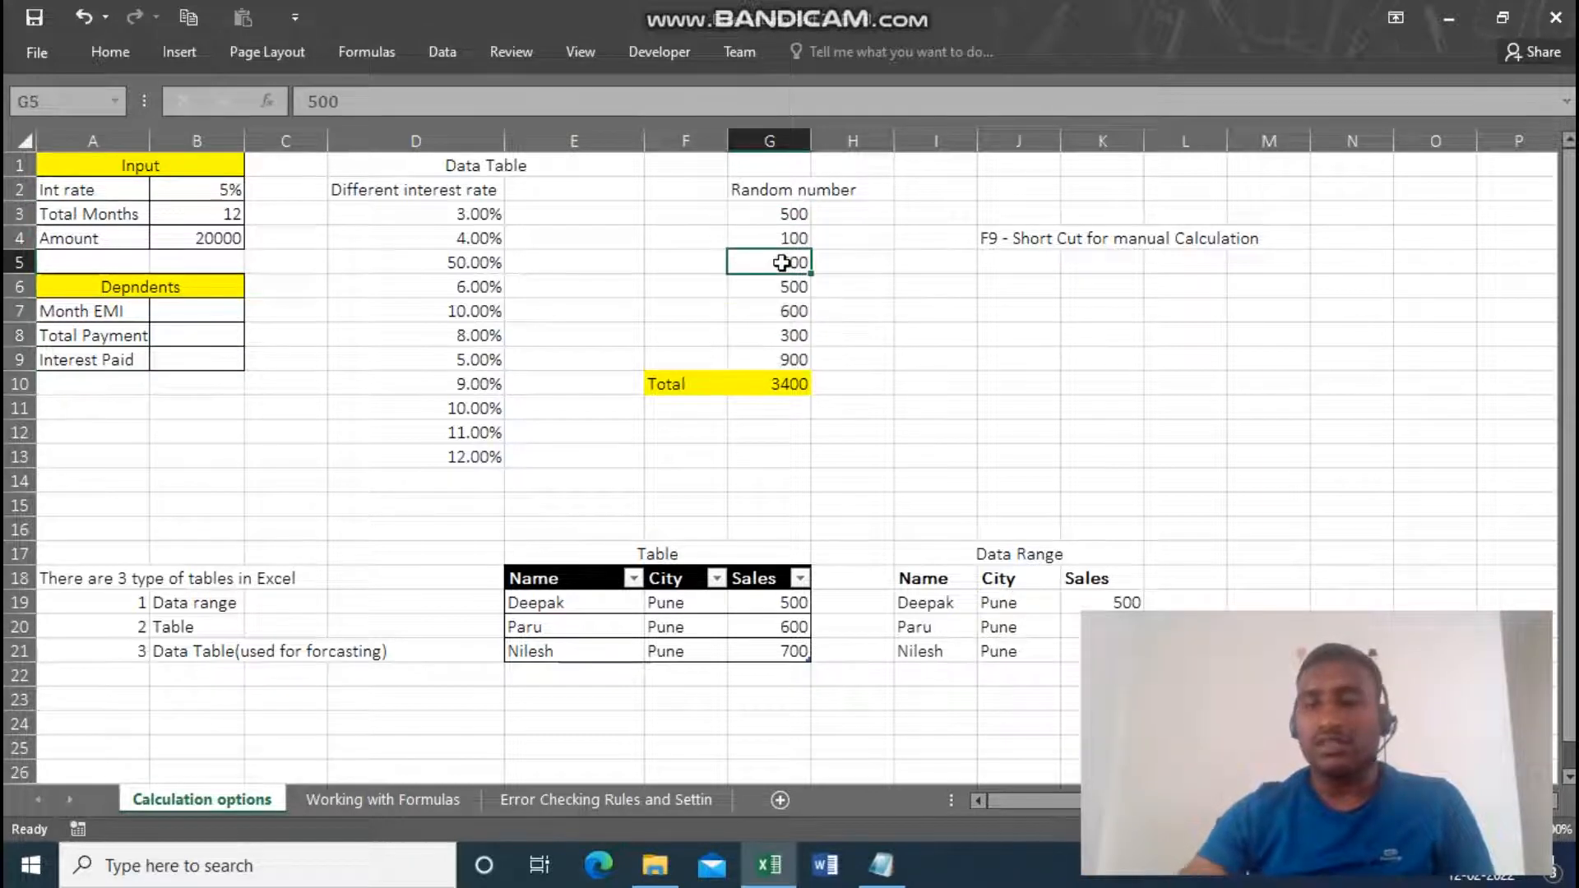
{"action": "key", "text": "Up"}
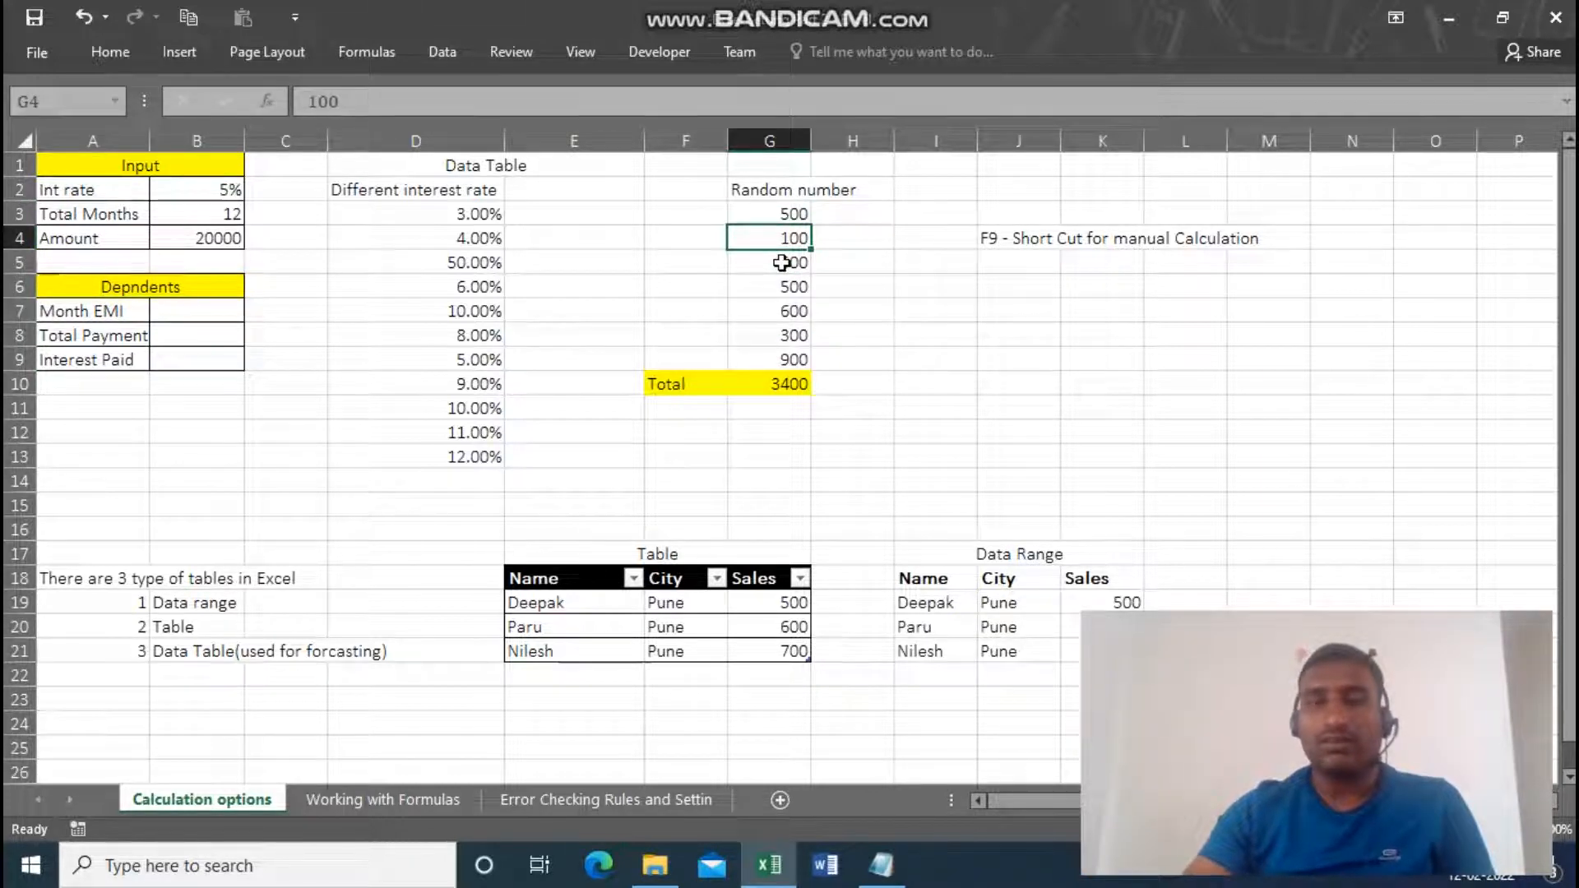
{"action": "type", "text": "20"}
{"action": "key", "text": "Return"}
{"action": "key", "text": "F9"}
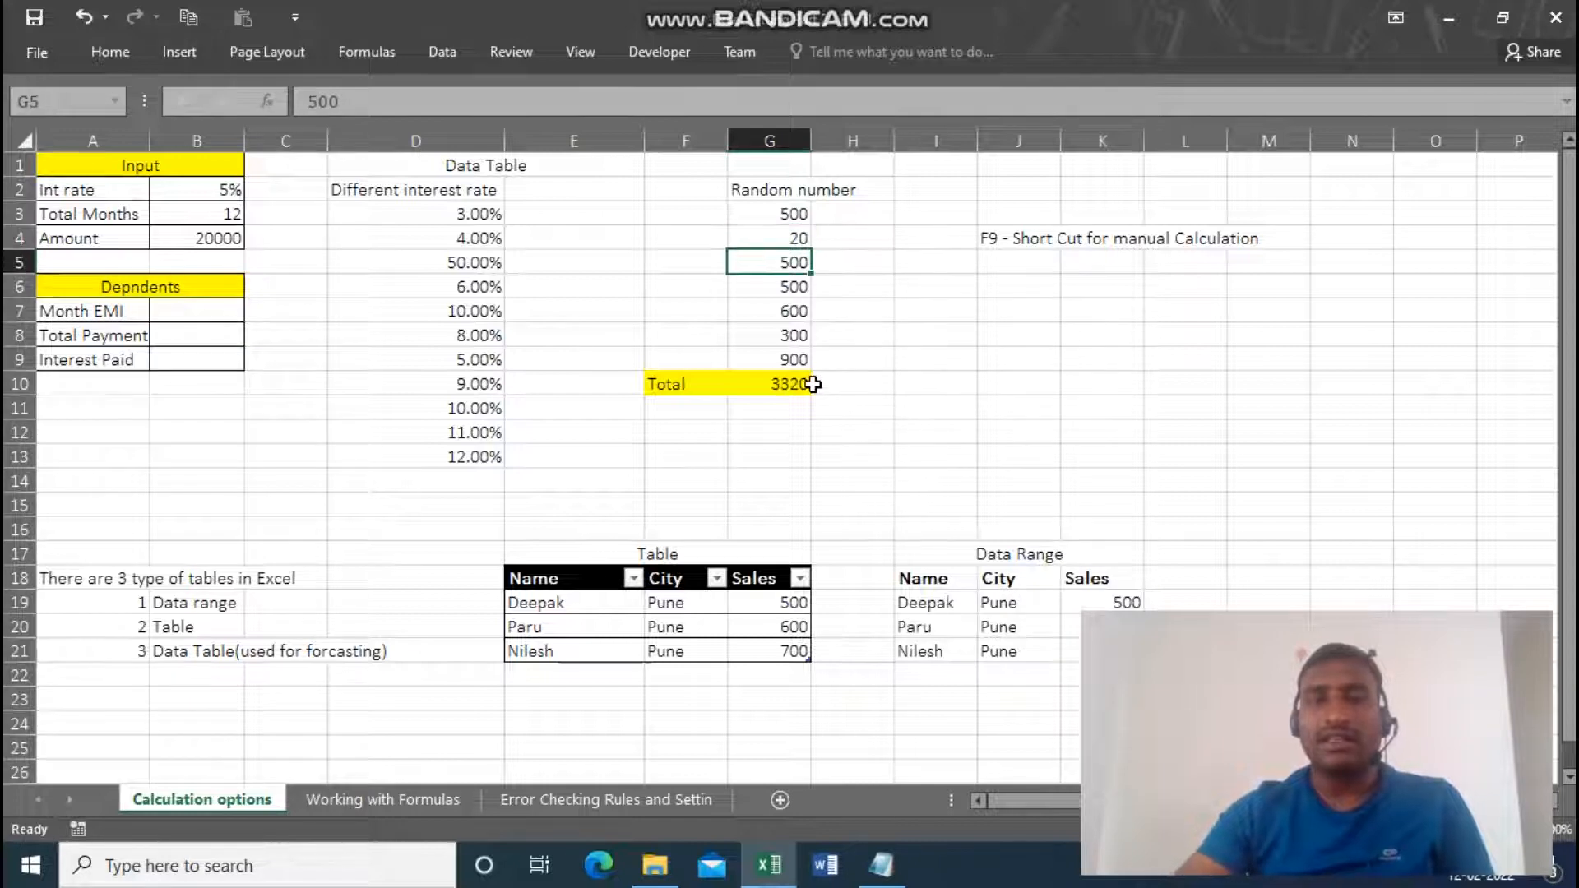
Check the sum formula in total cell G10 and set the Random number value in G8 to 600.
{"action": "left_click", "coordinate": [791, 385]}
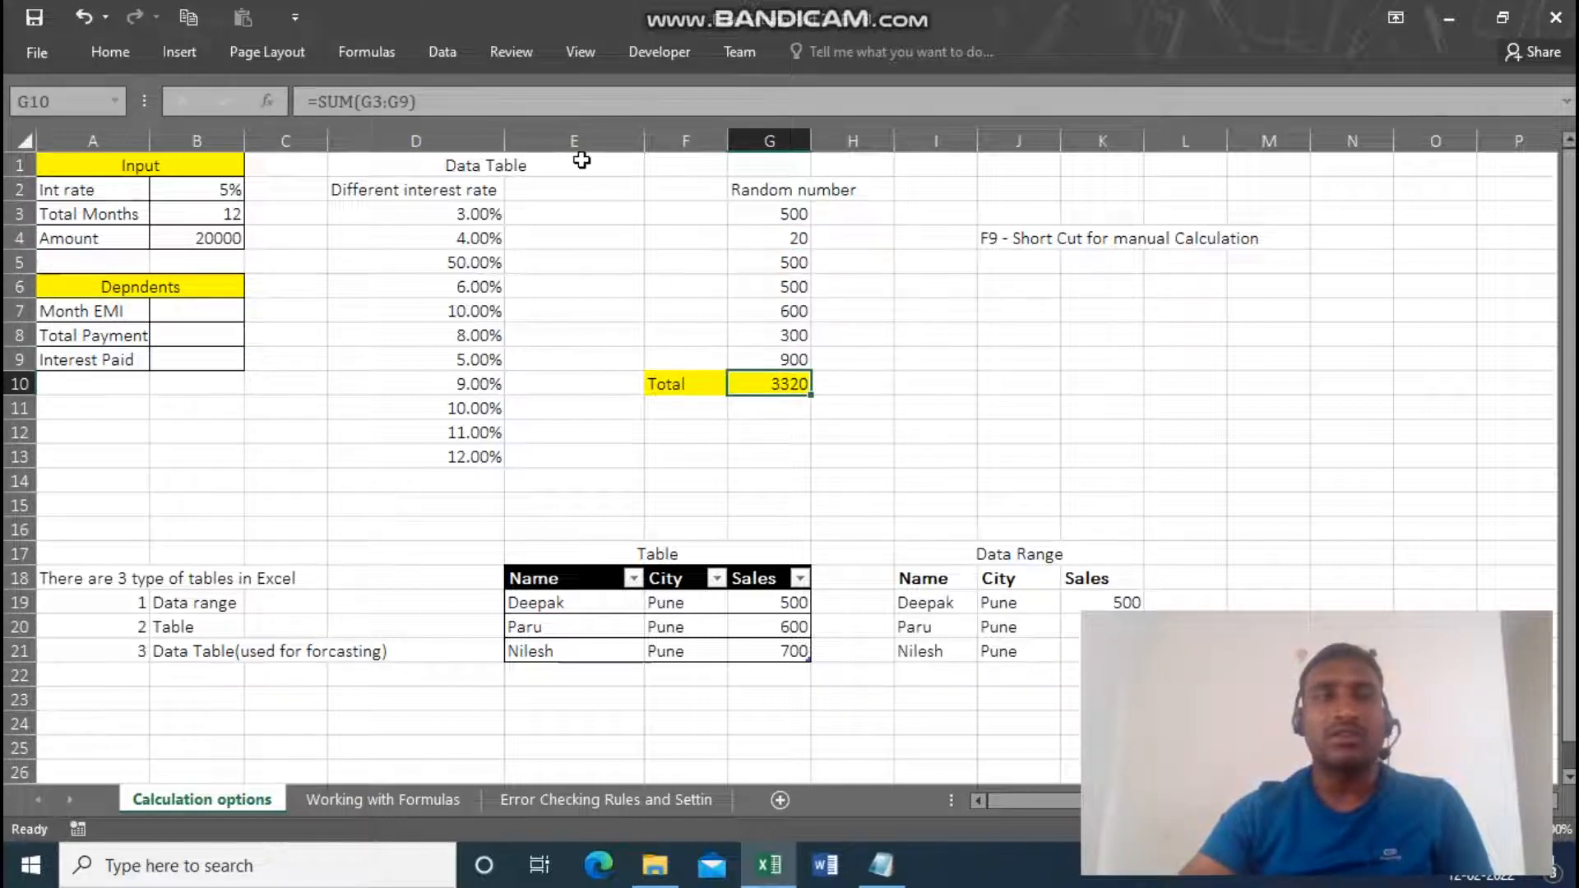
{"action": "left_click", "coordinate": [777, 333]}
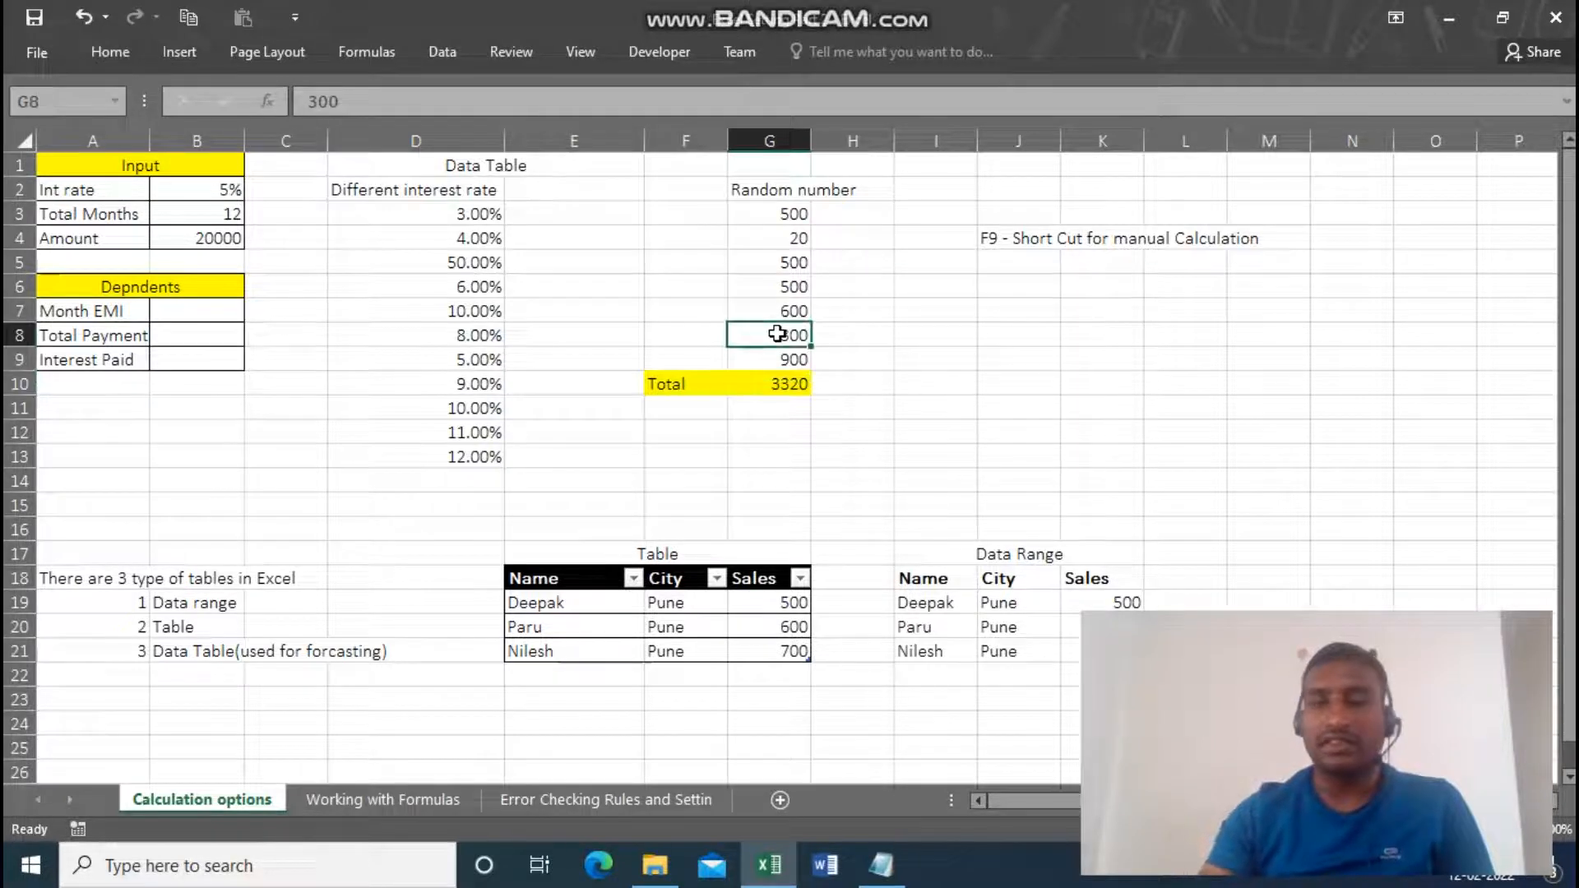
{"action": "type", "text": "600"}
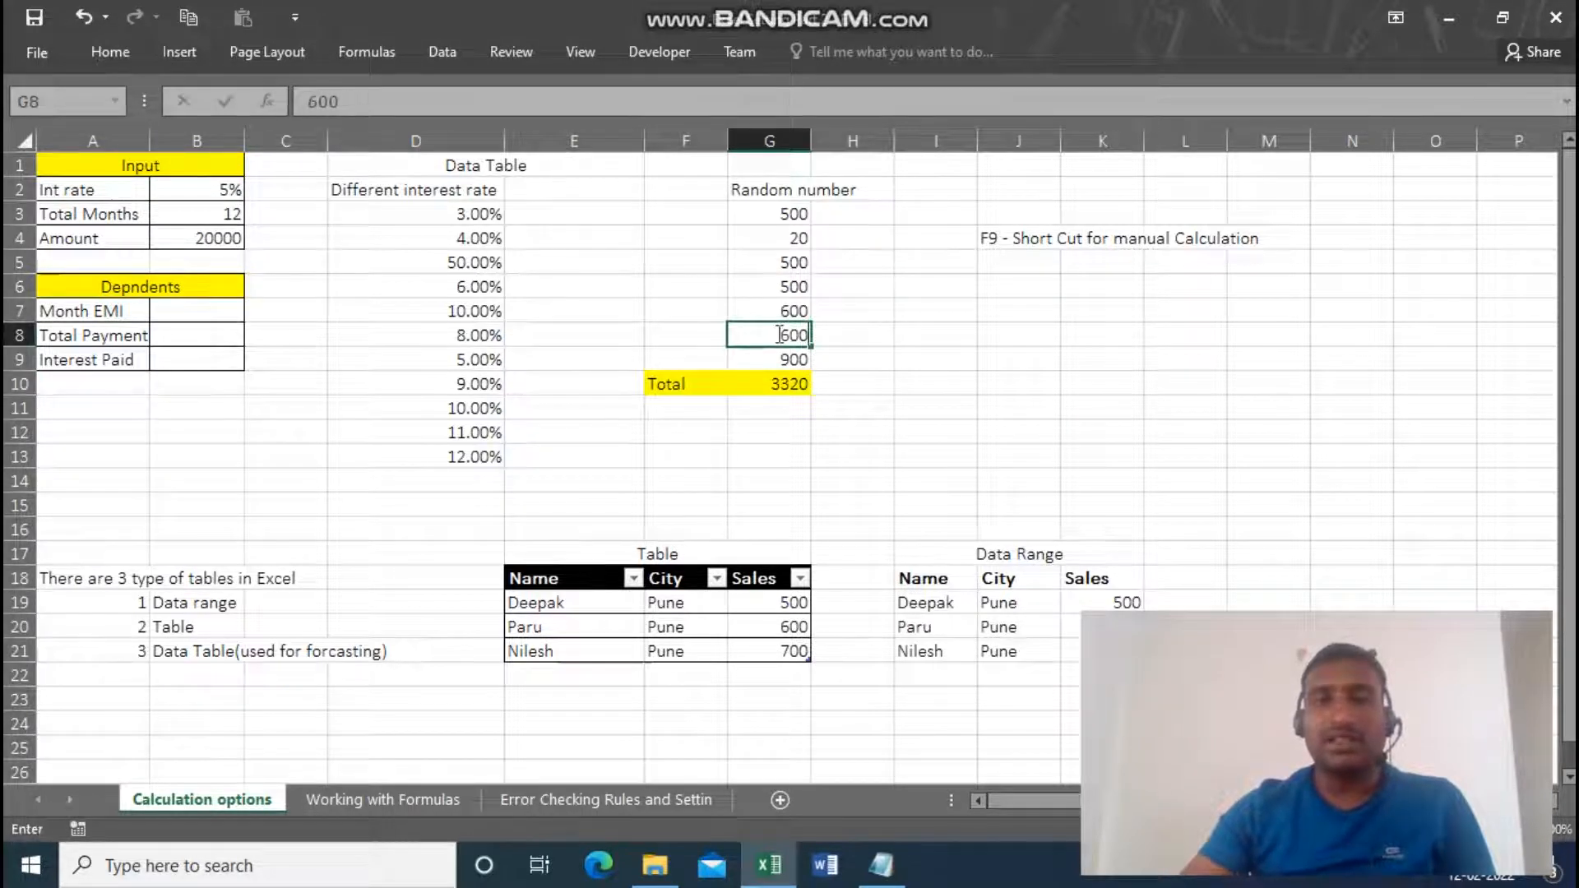
{"action": "key", "text": "Return"}
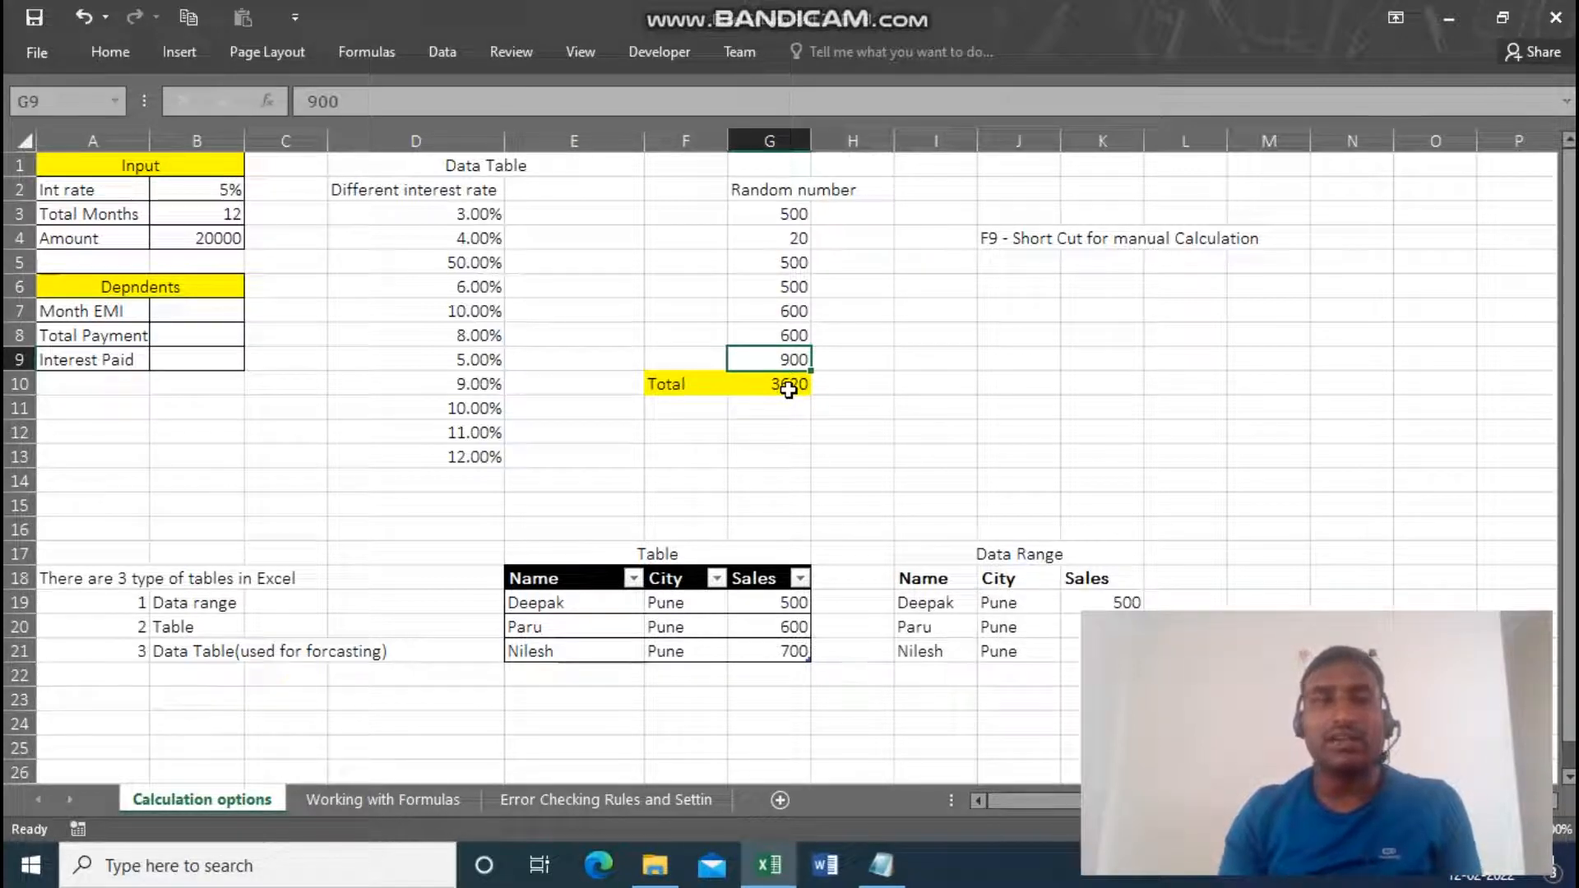
Set the workbook calculation mode to Manual in the Excel formula options.
{"action": "left_click", "coordinate": [47, 56]}
{"action": "left_click", "coordinate": [91, 617]}
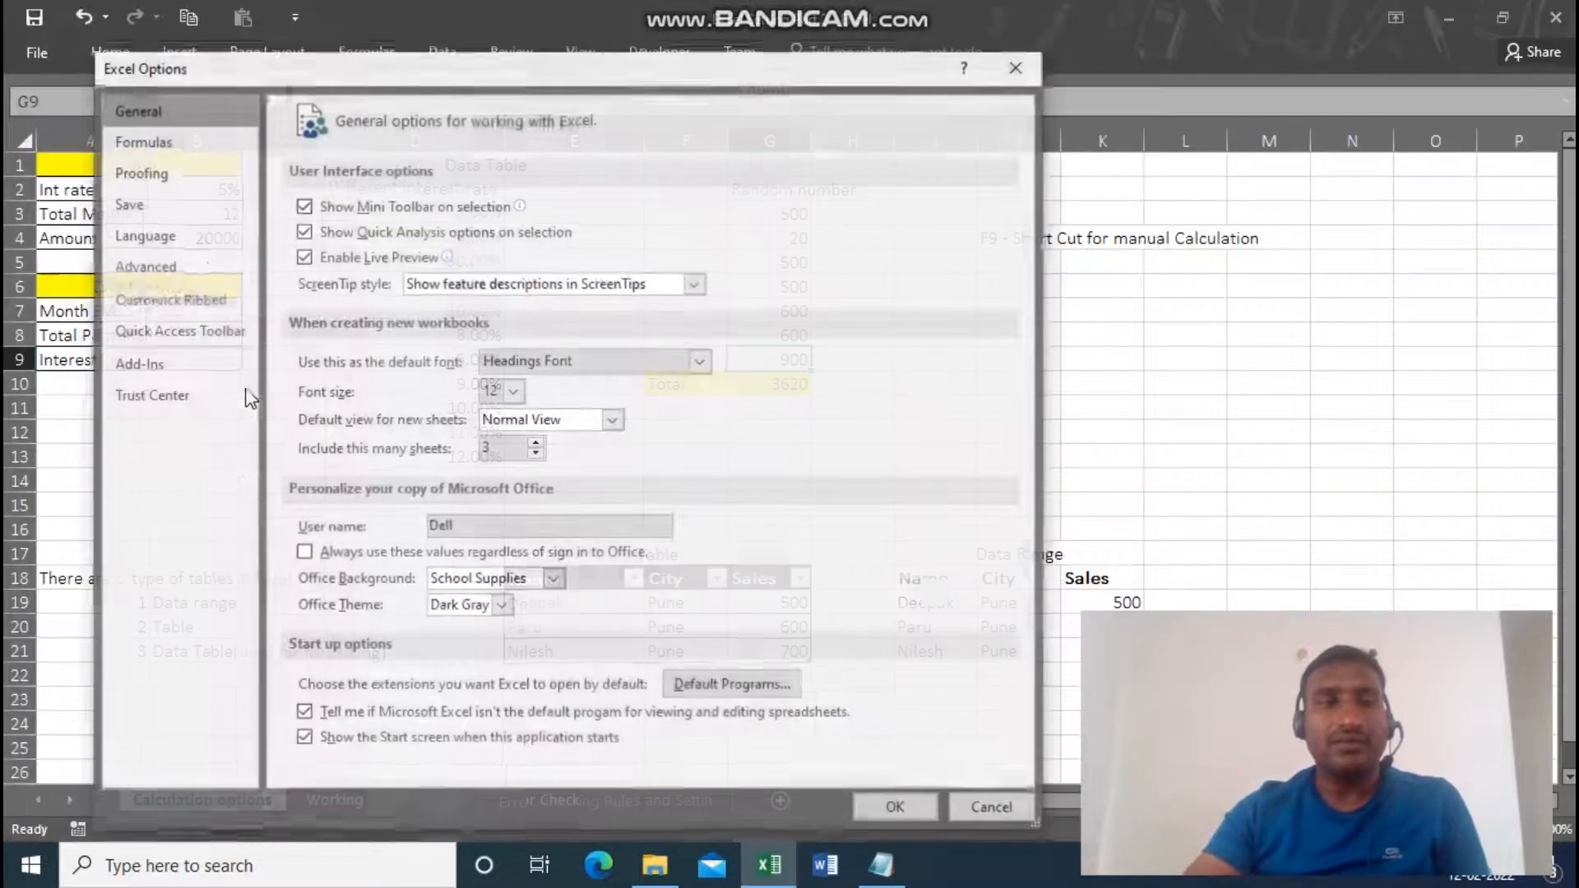
{"action": "left_click", "coordinate": [141, 140]}
{"action": "left_click", "coordinate": [324, 277]}
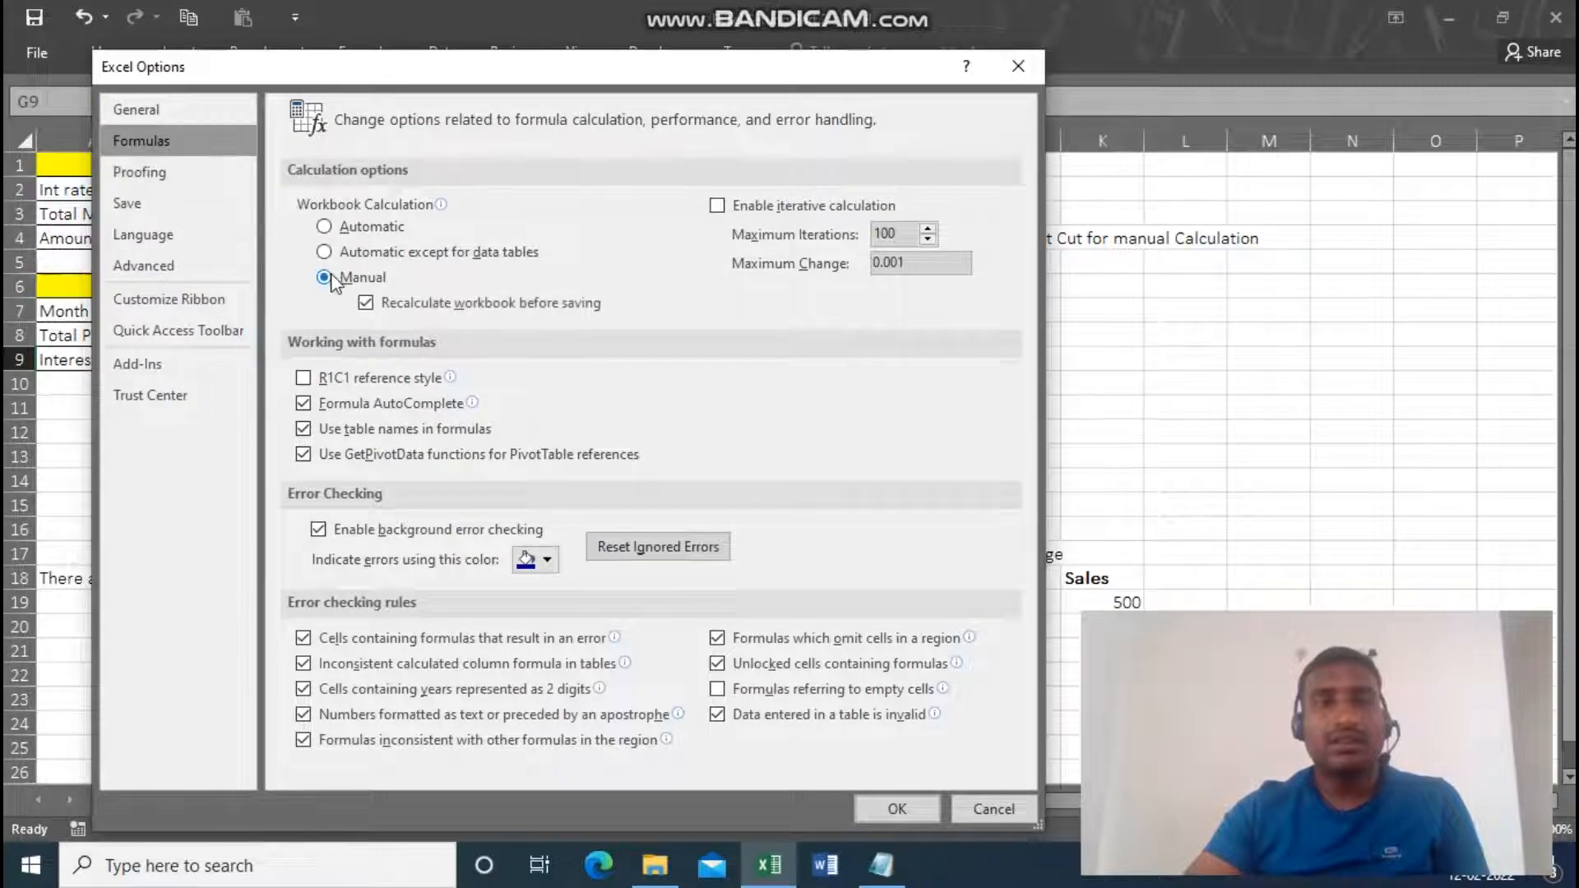
{"action": "left_click", "coordinate": [905, 807]}
Set G4 in the Random number list to 100 and recalculate the workbook manually.
{"action": "left_click", "coordinate": [772, 264]}
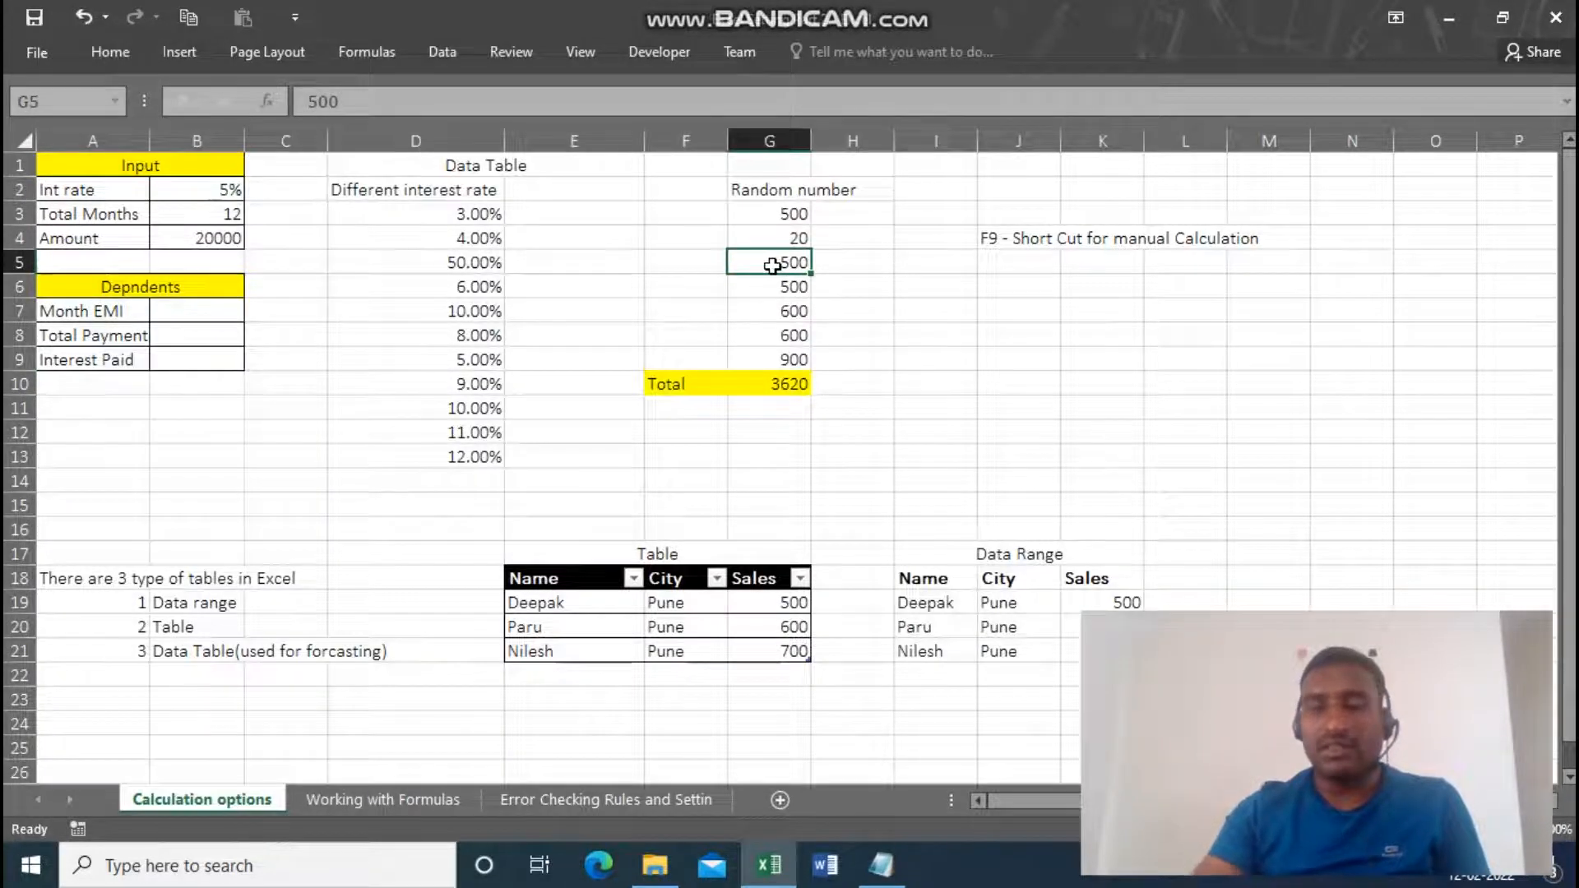
{"action": "key", "text": "Up"}
{"action": "type", "text": "100"}
{"action": "key", "text": "Return"}
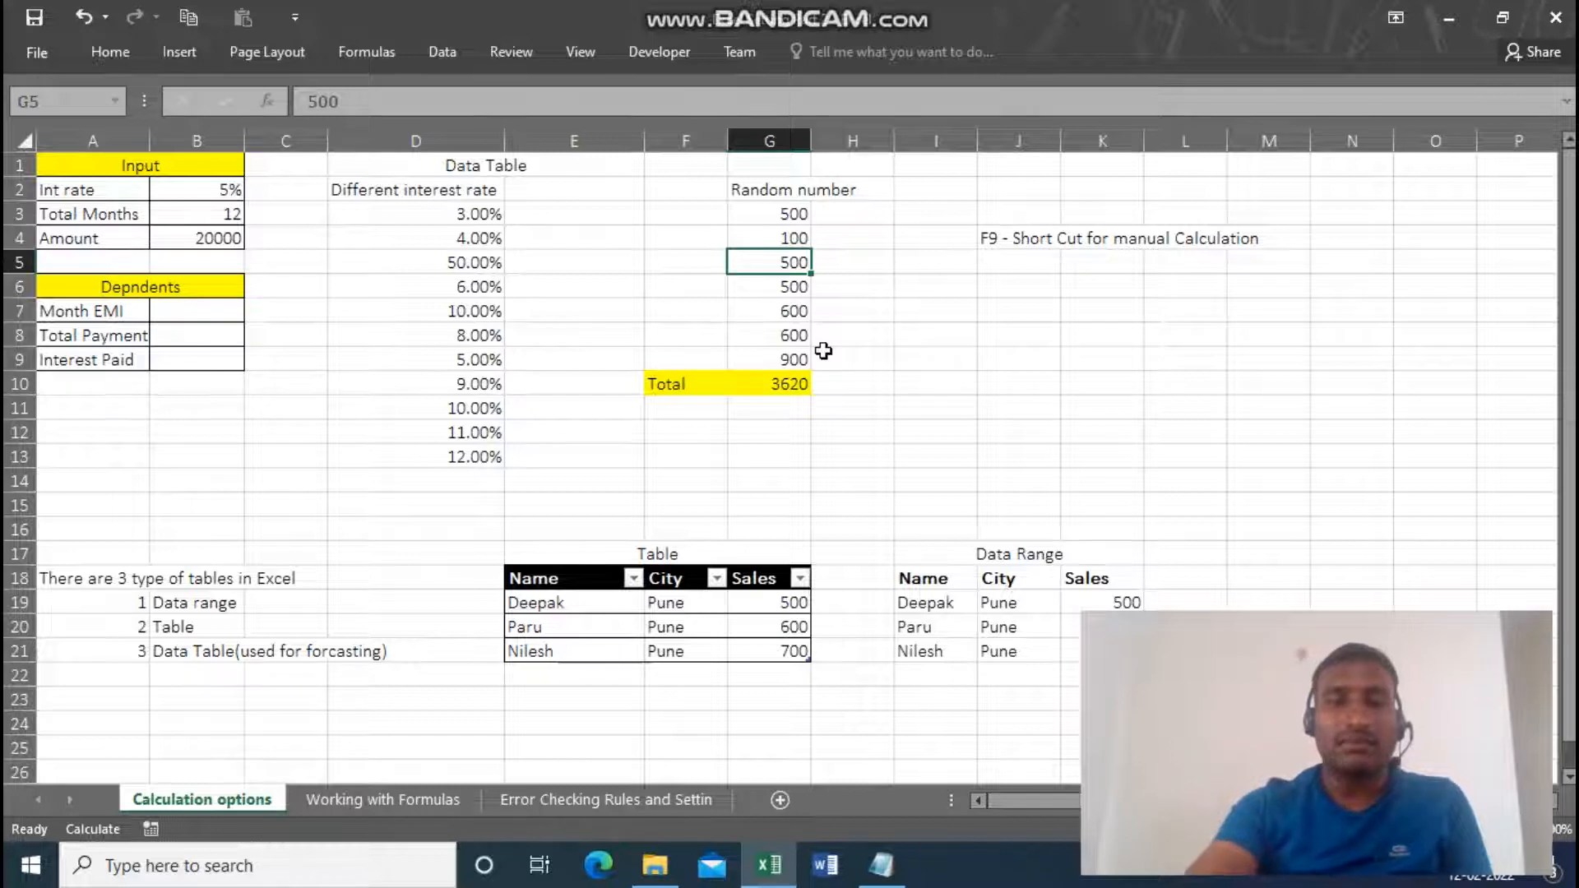
{"action": "key", "text": "F9"}
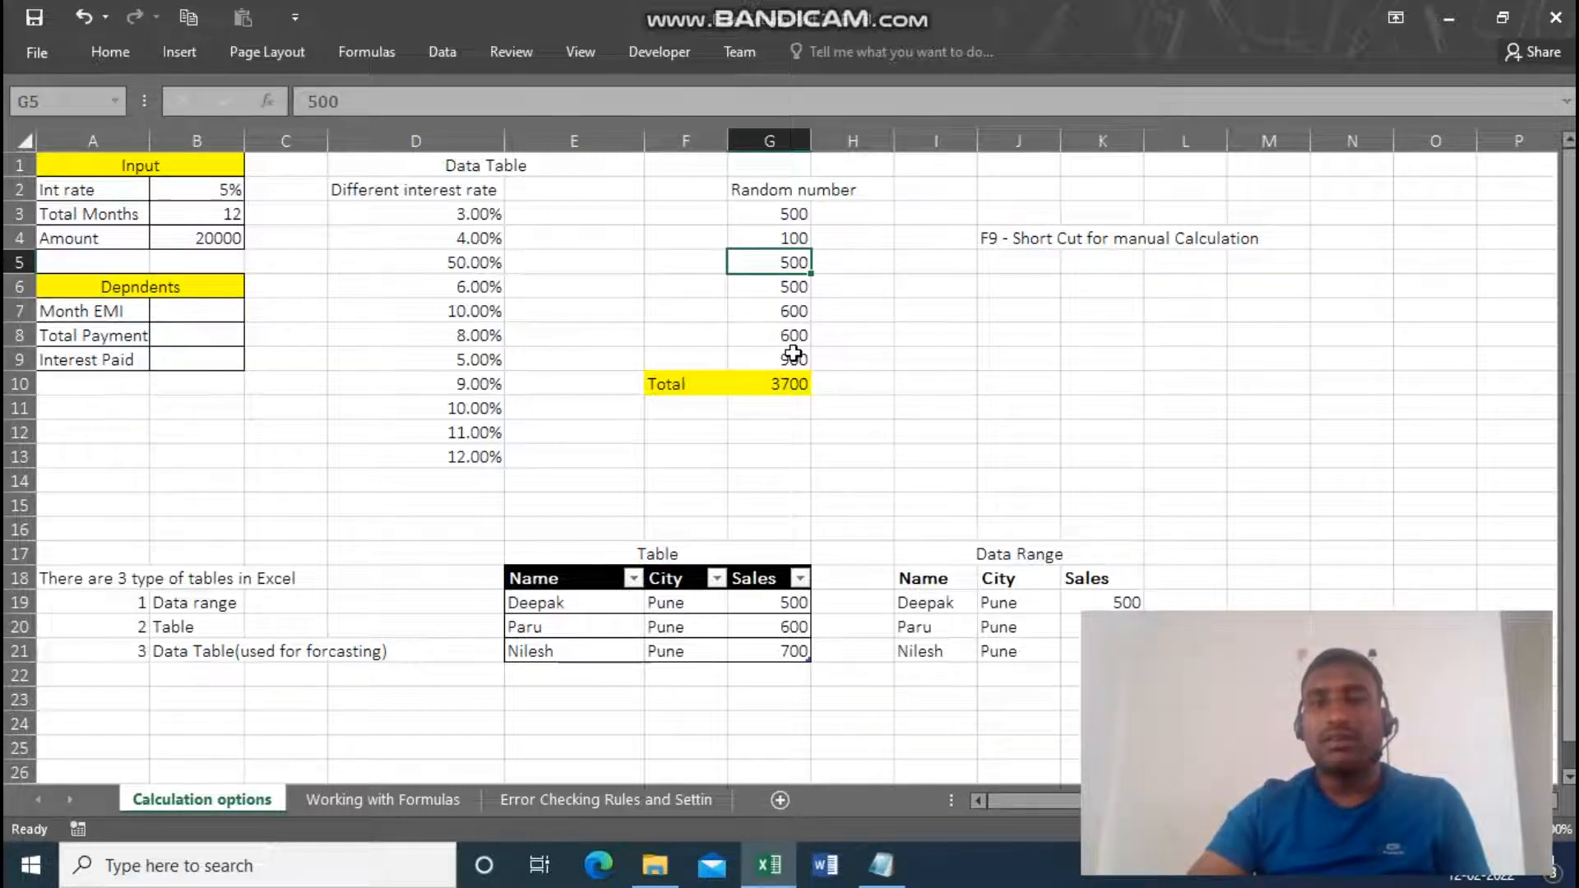
Replace the Random number value in G8 with 200 and recalculate the workbook manually.
{"action": "left_click", "coordinate": [793, 353]}
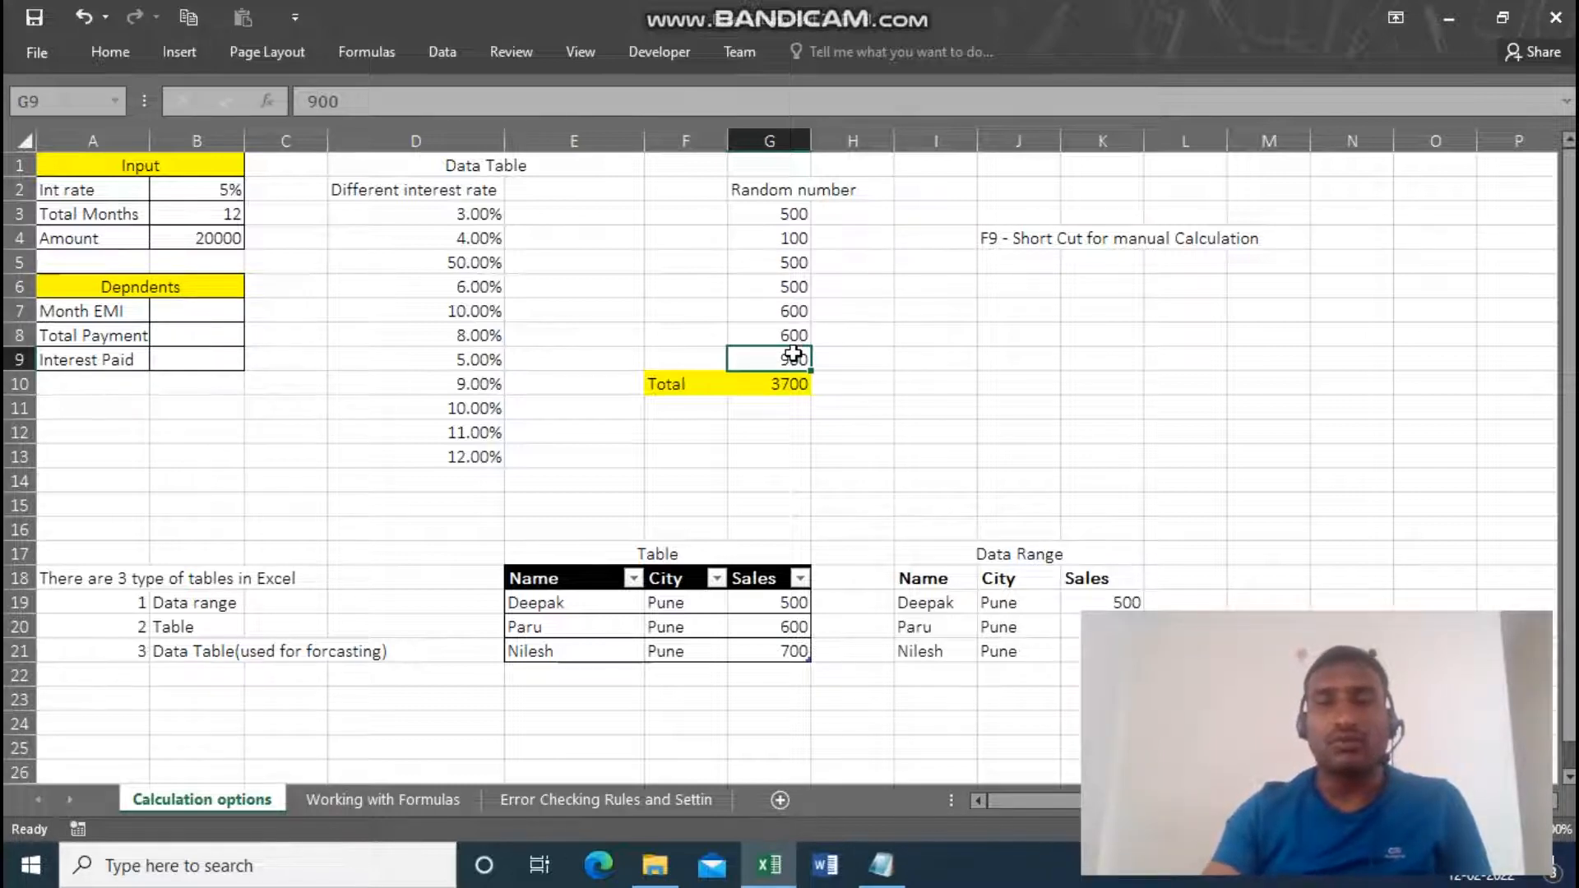
{"action": "left_click", "coordinate": [779, 330]}
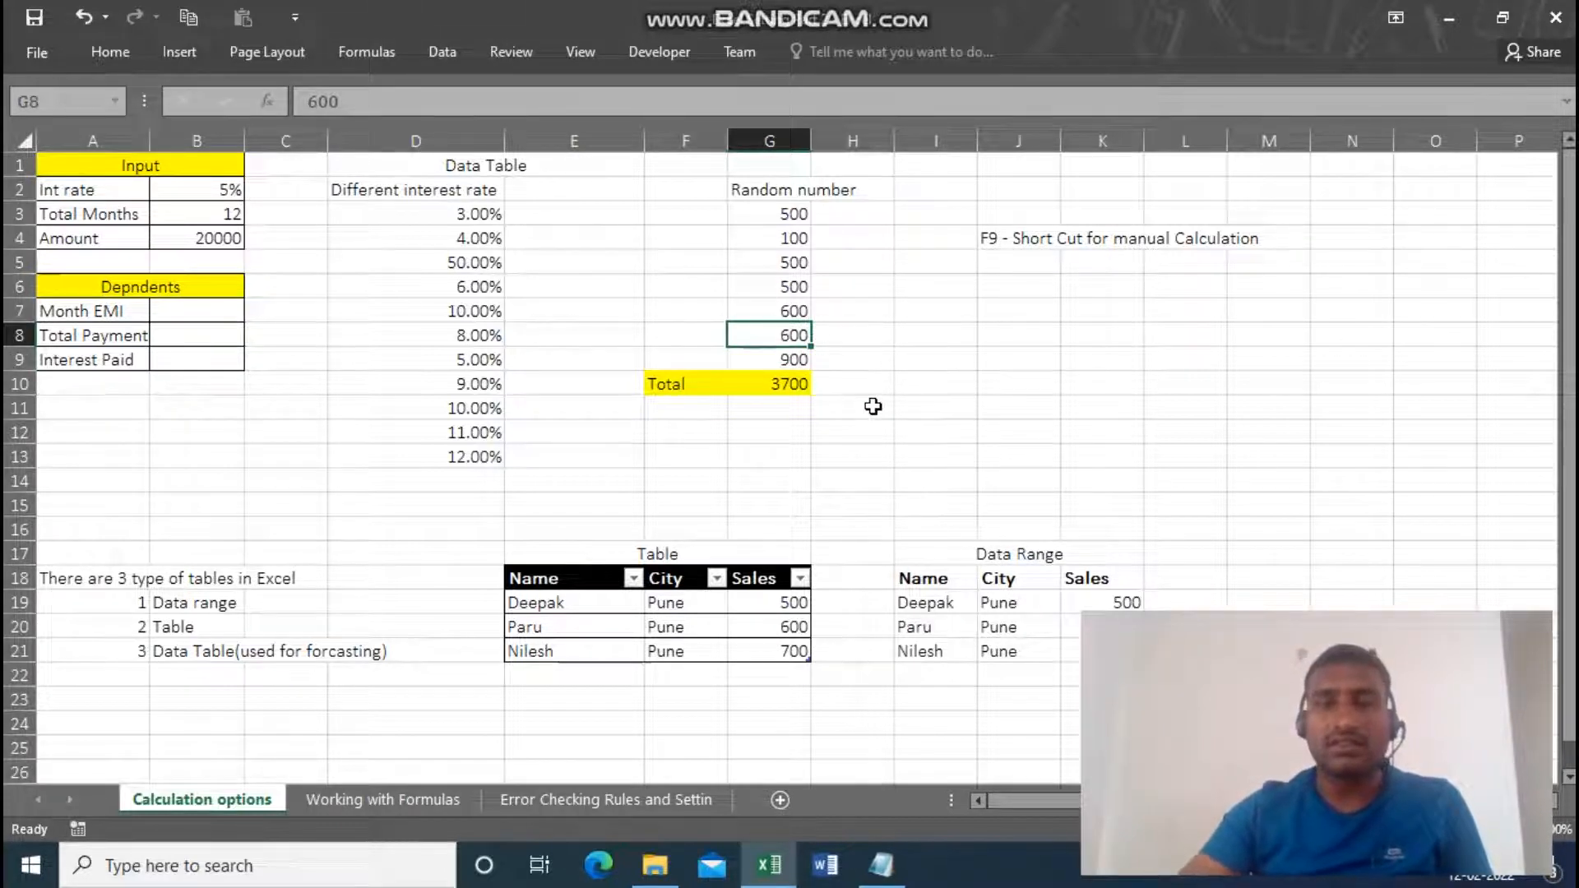
{"action": "key", "text": "Delete"}
{"action": "key", "text": "Delete"}
{"action": "key", "text": "Delete"}
{"action": "type", "text": "200"}
{"action": "key", "text": "Return"}
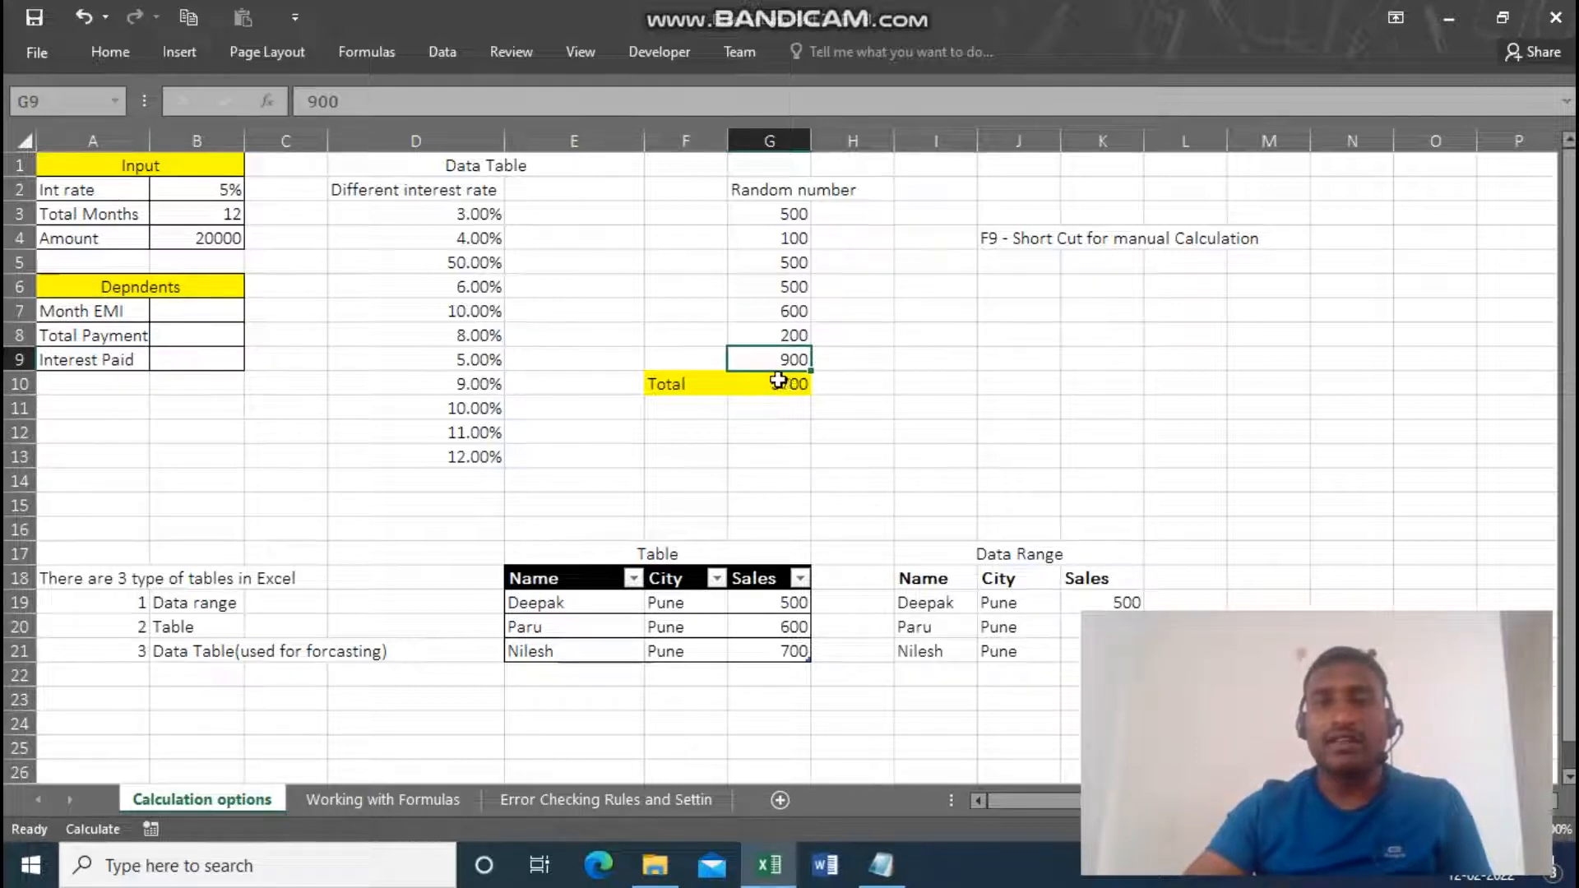
{"action": "left_click", "coordinate": [772, 334]}
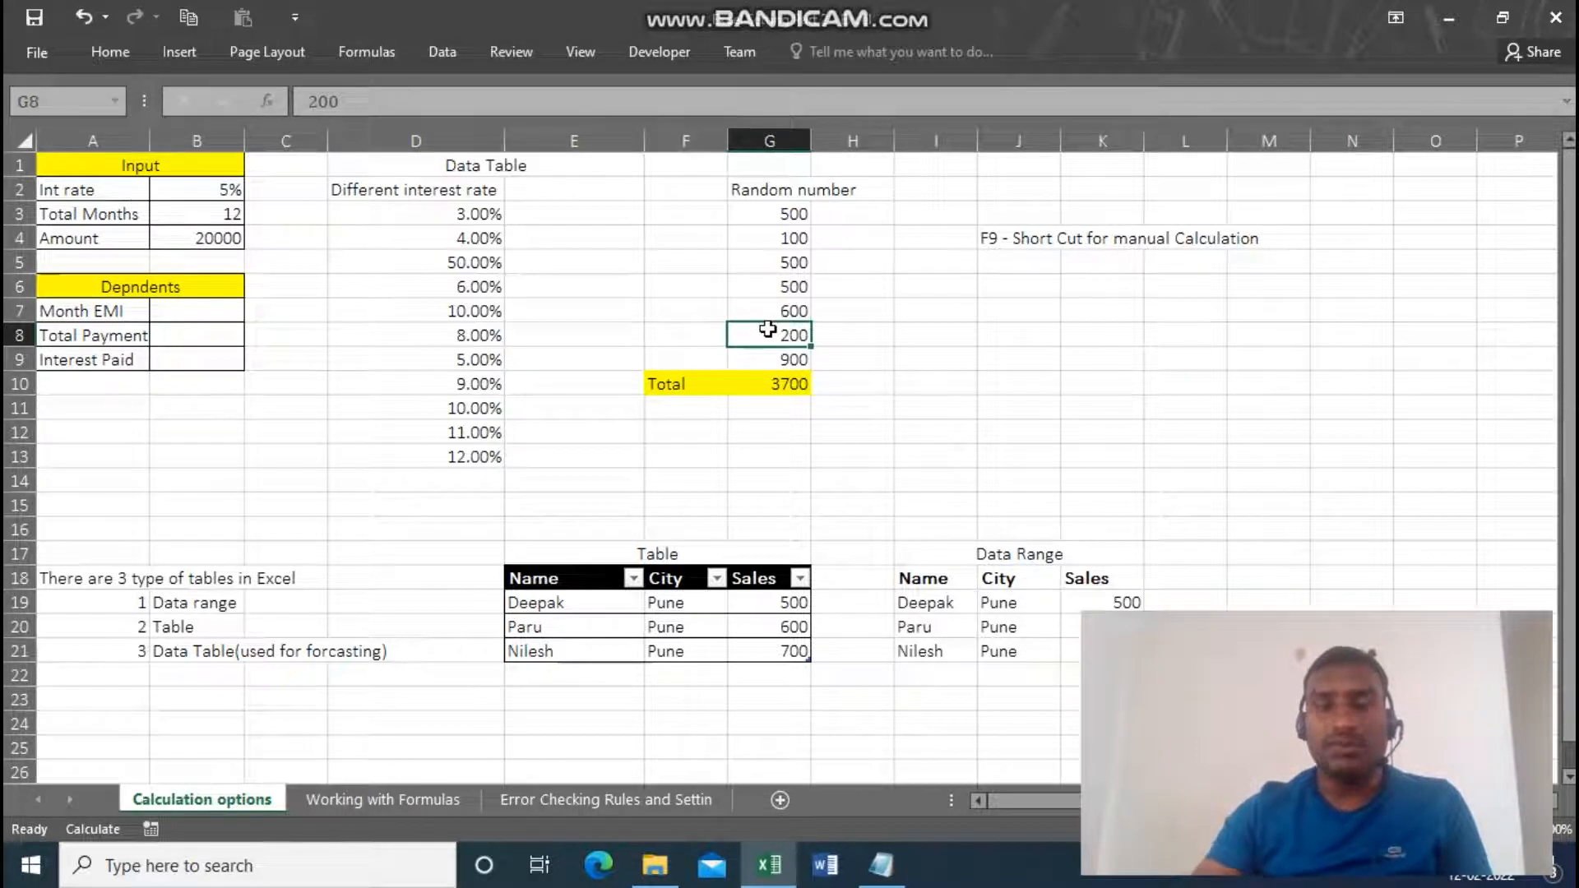
{"action": "key", "text": "F9"}
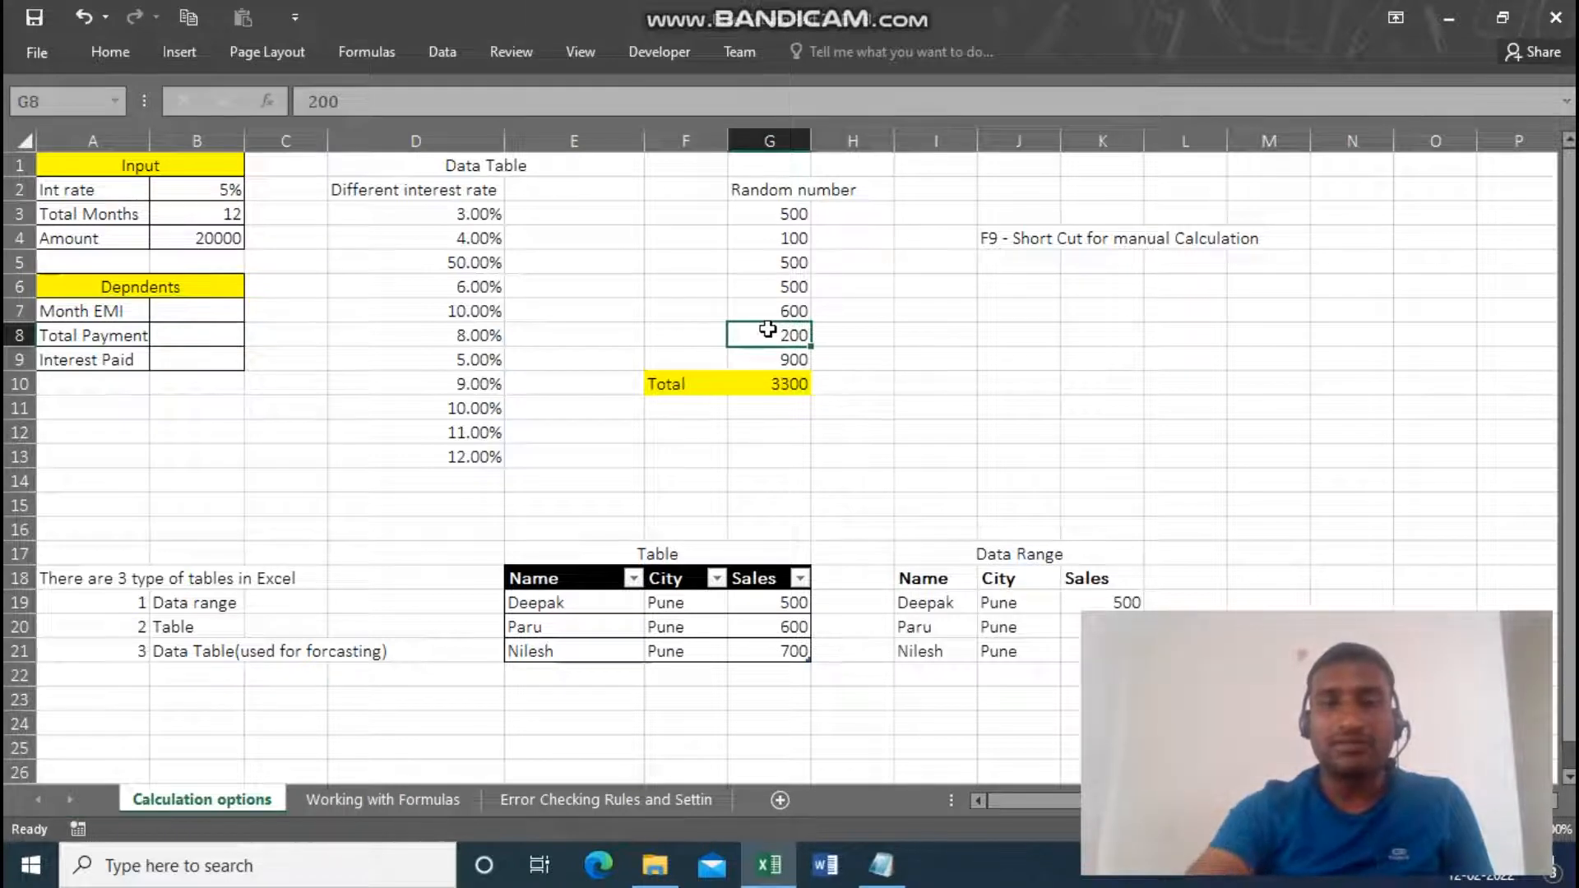
{"action": "left_click", "coordinate": [792, 284]}
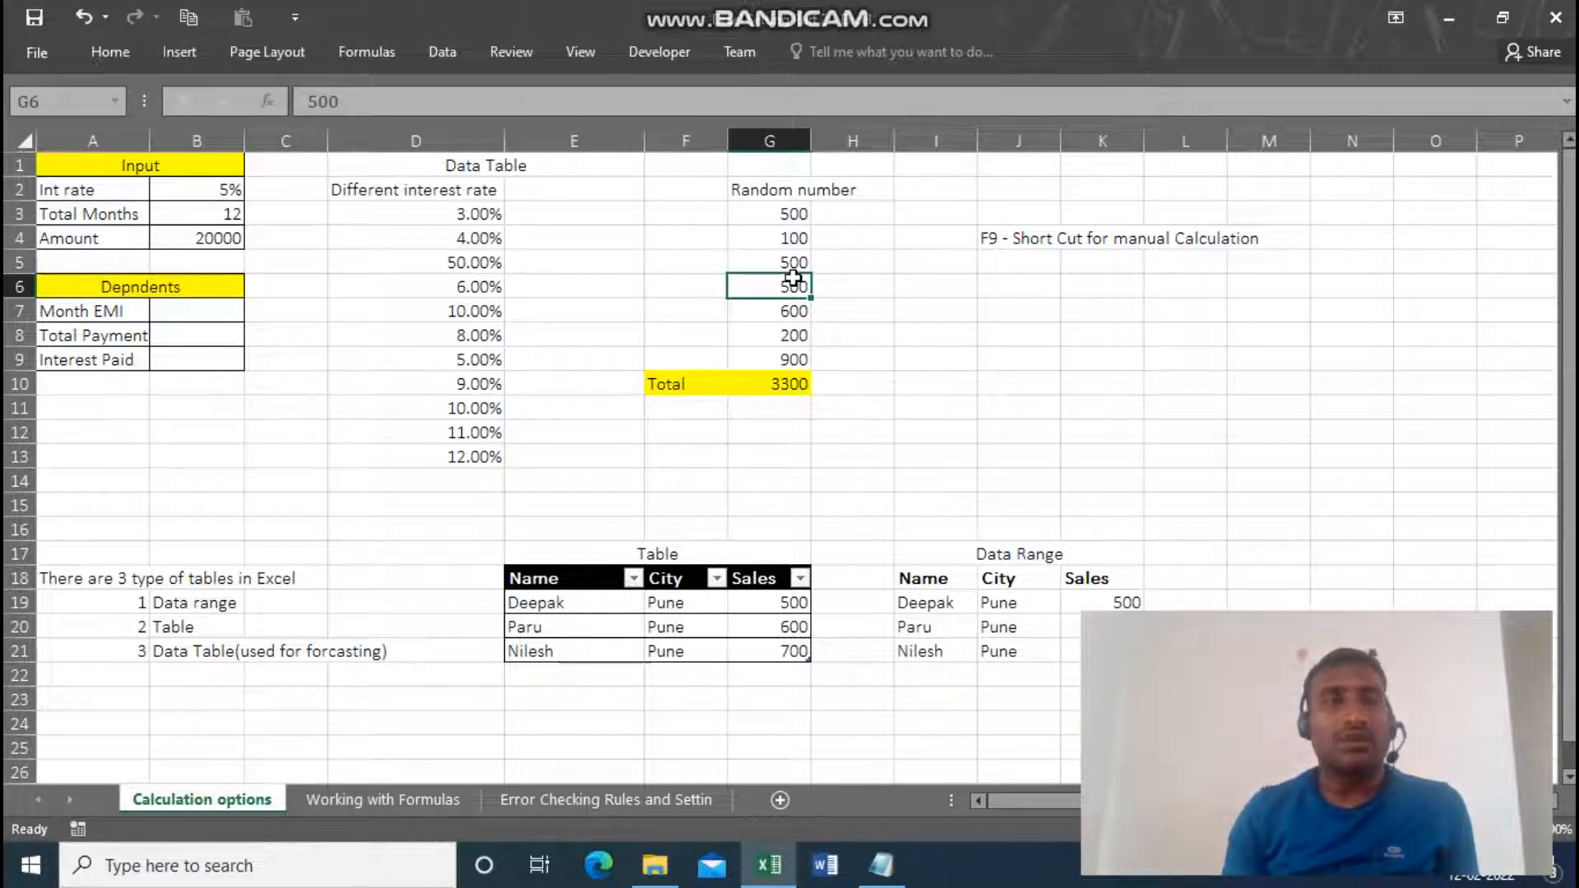
{"action": "left_click", "coordinate": [29, 47]}
{"action": "left_click", "coordinate": [57, 626]}
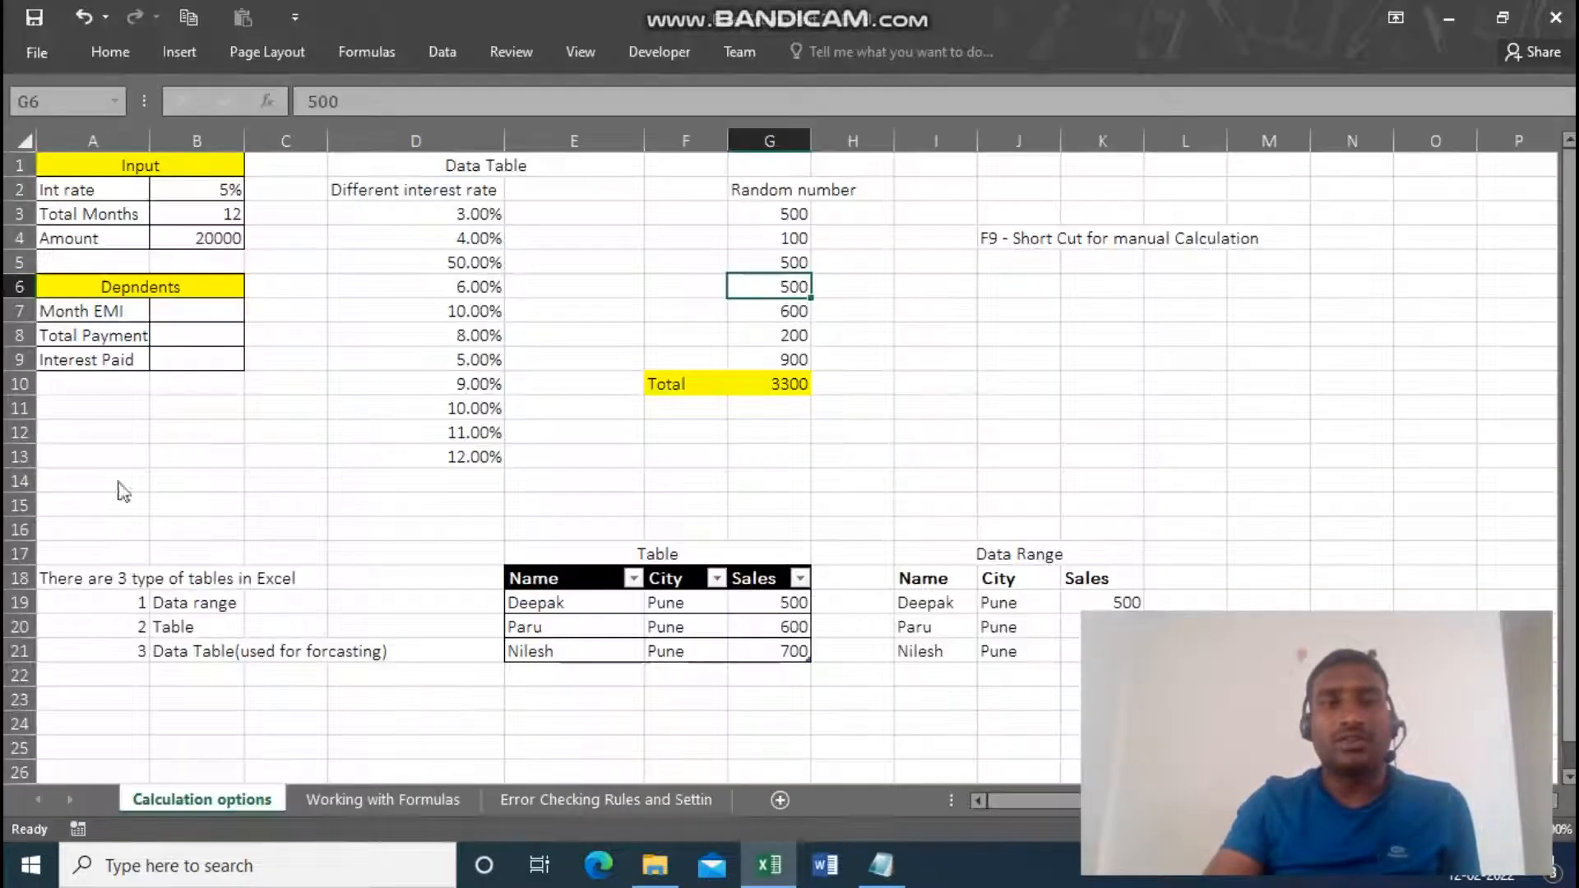
{"action": "left_click", "coordinate": [189, 145]}
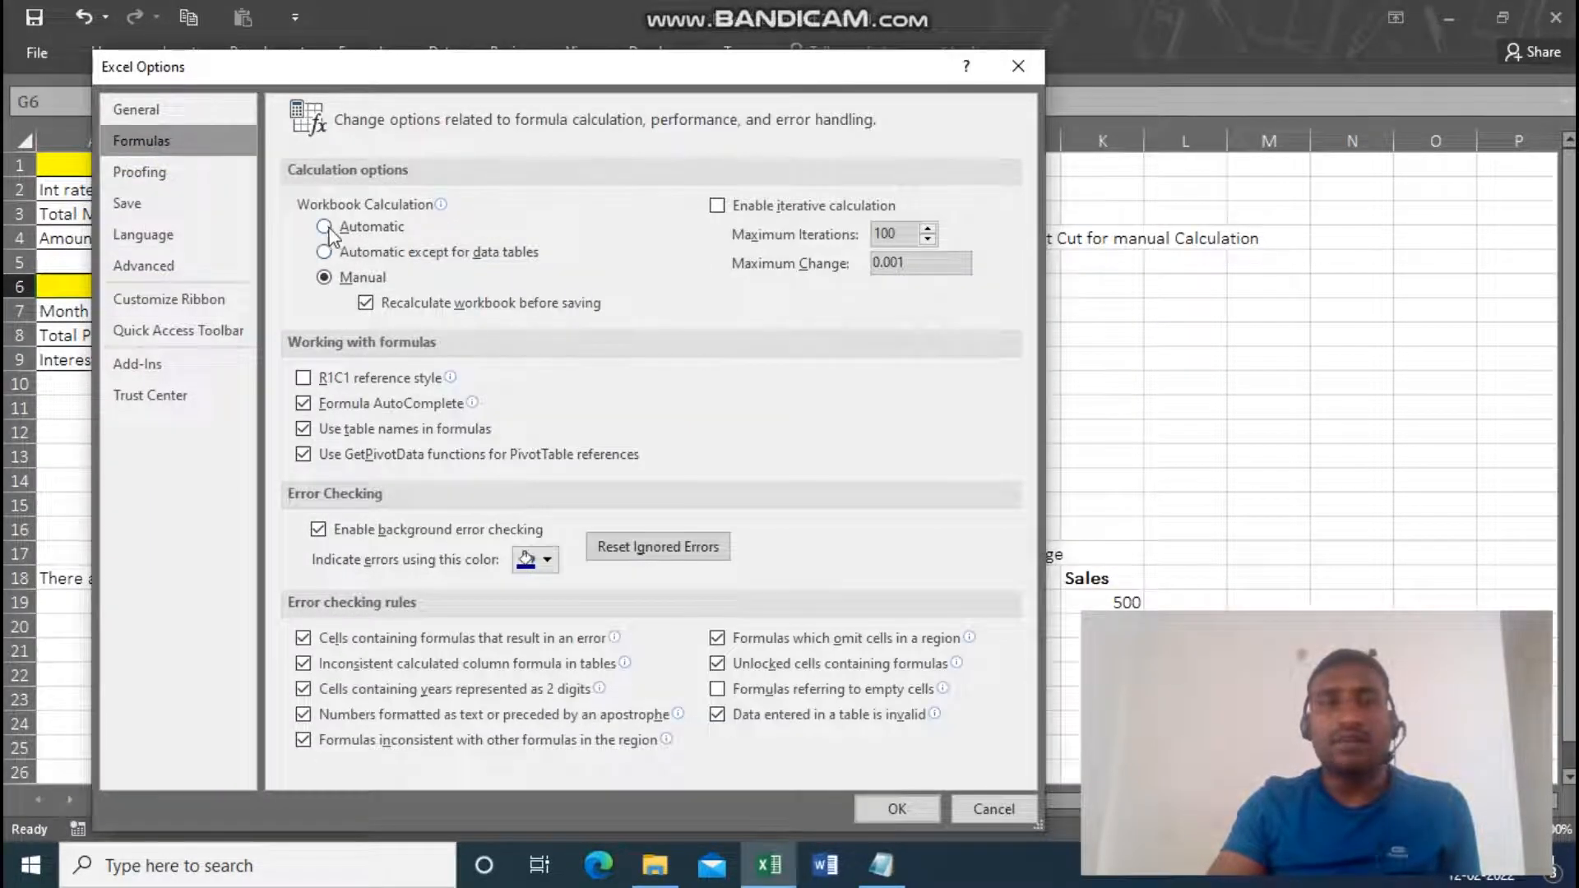
{"action": "left_click", "coordinate": [1005, 816]}
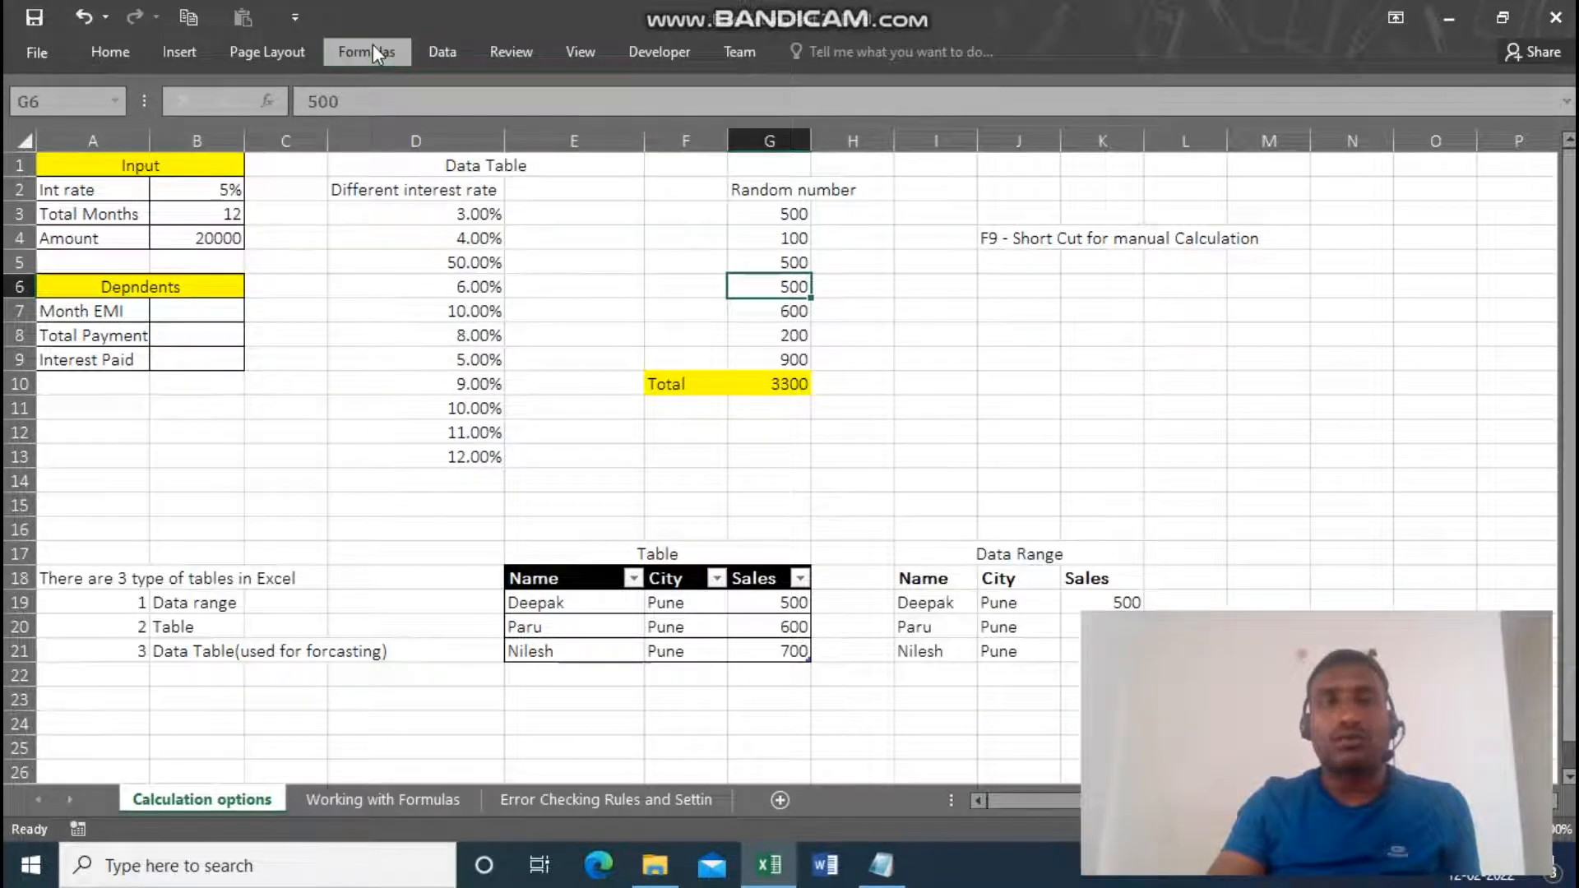
Switch the workbook calculation mode back to Automatic using the Formulas ribbon's Calculation Options.
{"action": "left_click", "coordinate": [372, 46]}
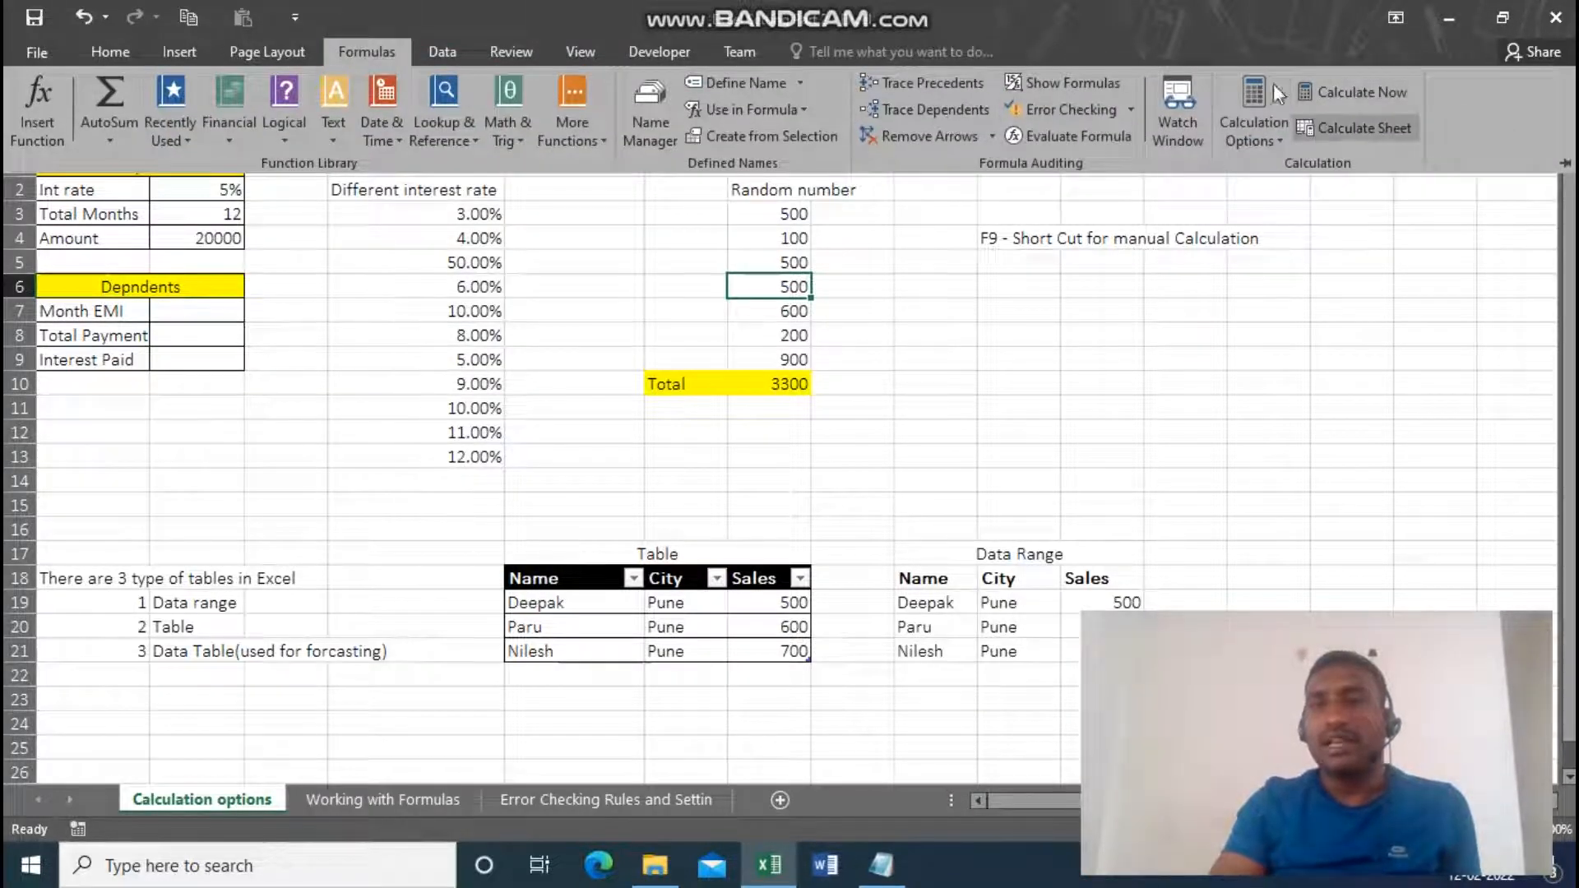
{"action": "left_click", "coordinate": [1266, 142]}
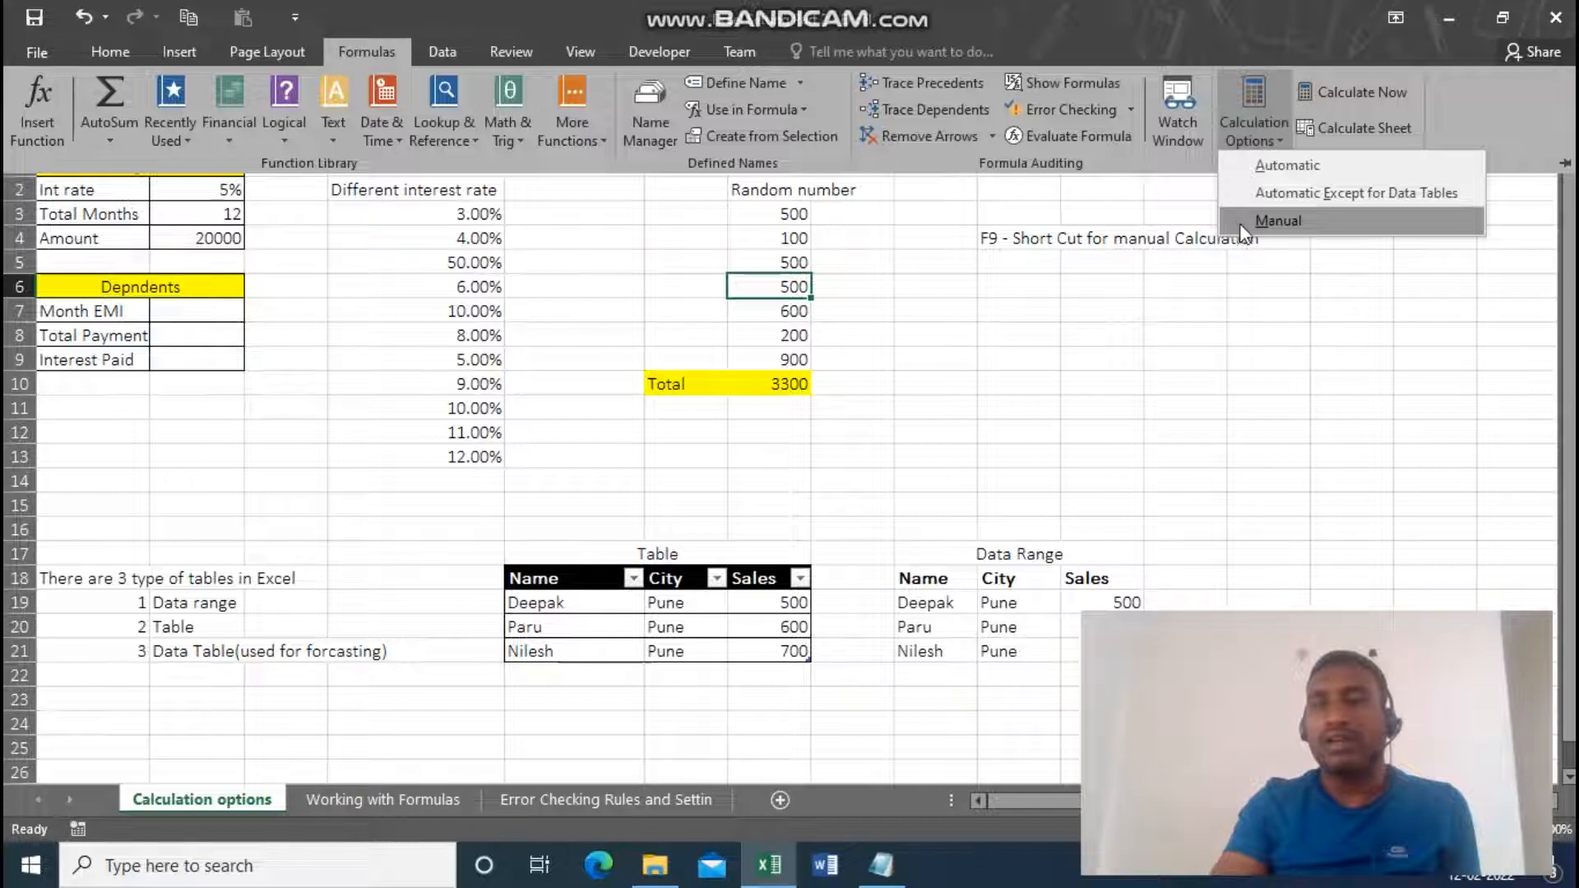
{"action": "left_click", "coordinate": [1244, 180]}
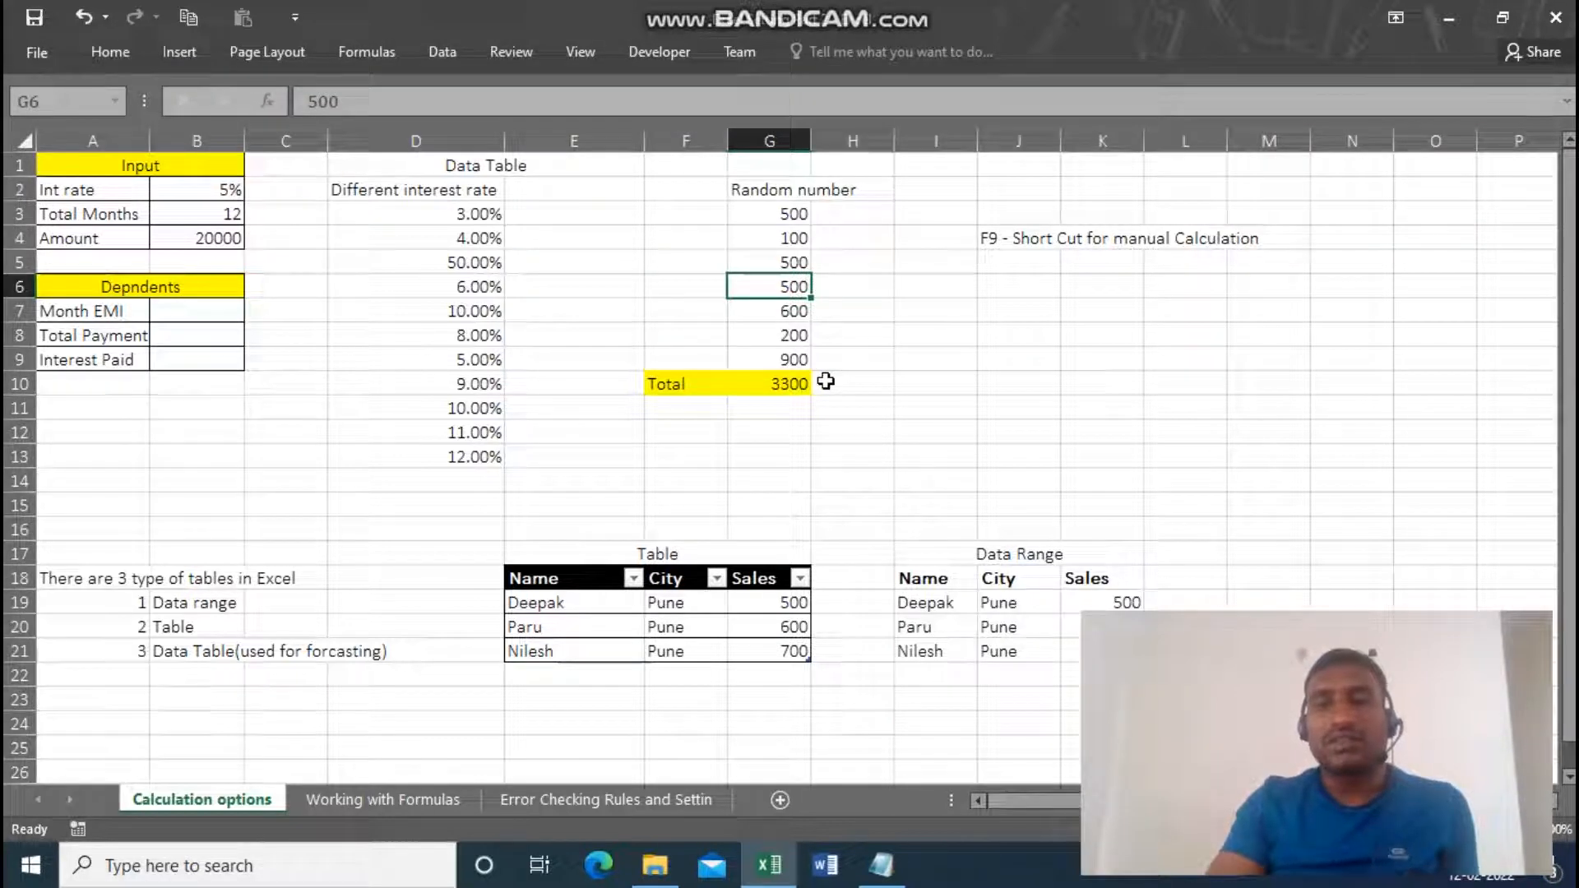
Set the Random number value in G4 to 200.
{"action": "left_click", "coordinate": [774, 241]}
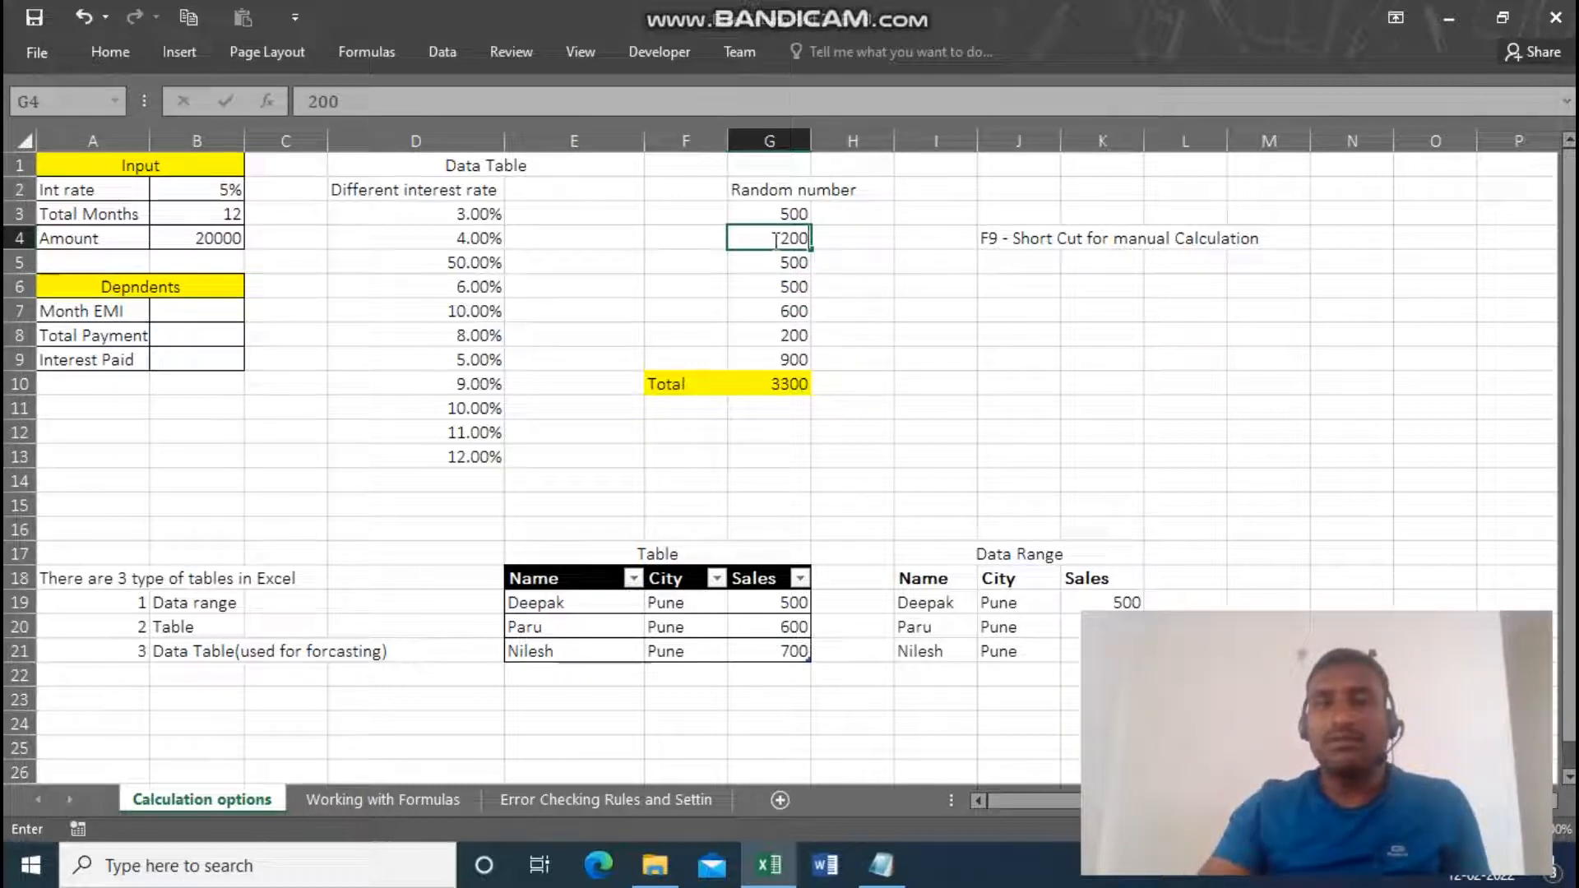
{"action": "key", "text": "Return"}
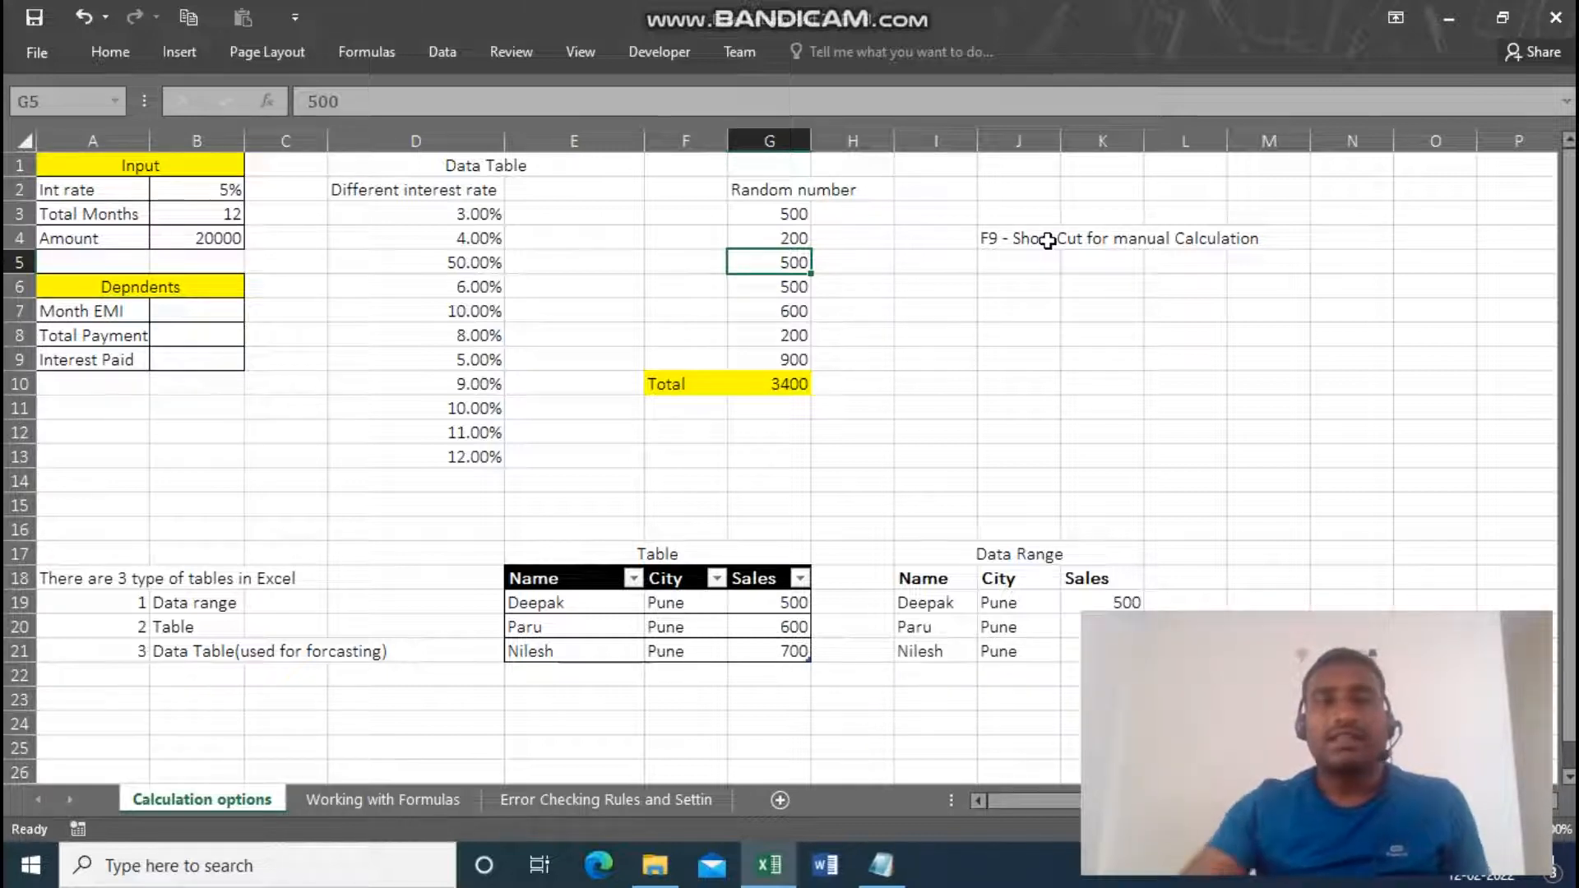
Review the Workbook Calculation choices in the Formulas section of Excel Options, then close the dialog.
{"action": "left_click", "coordinate": [41, 56]}
{"action": "left_click", "coordinate": [74, 619]}
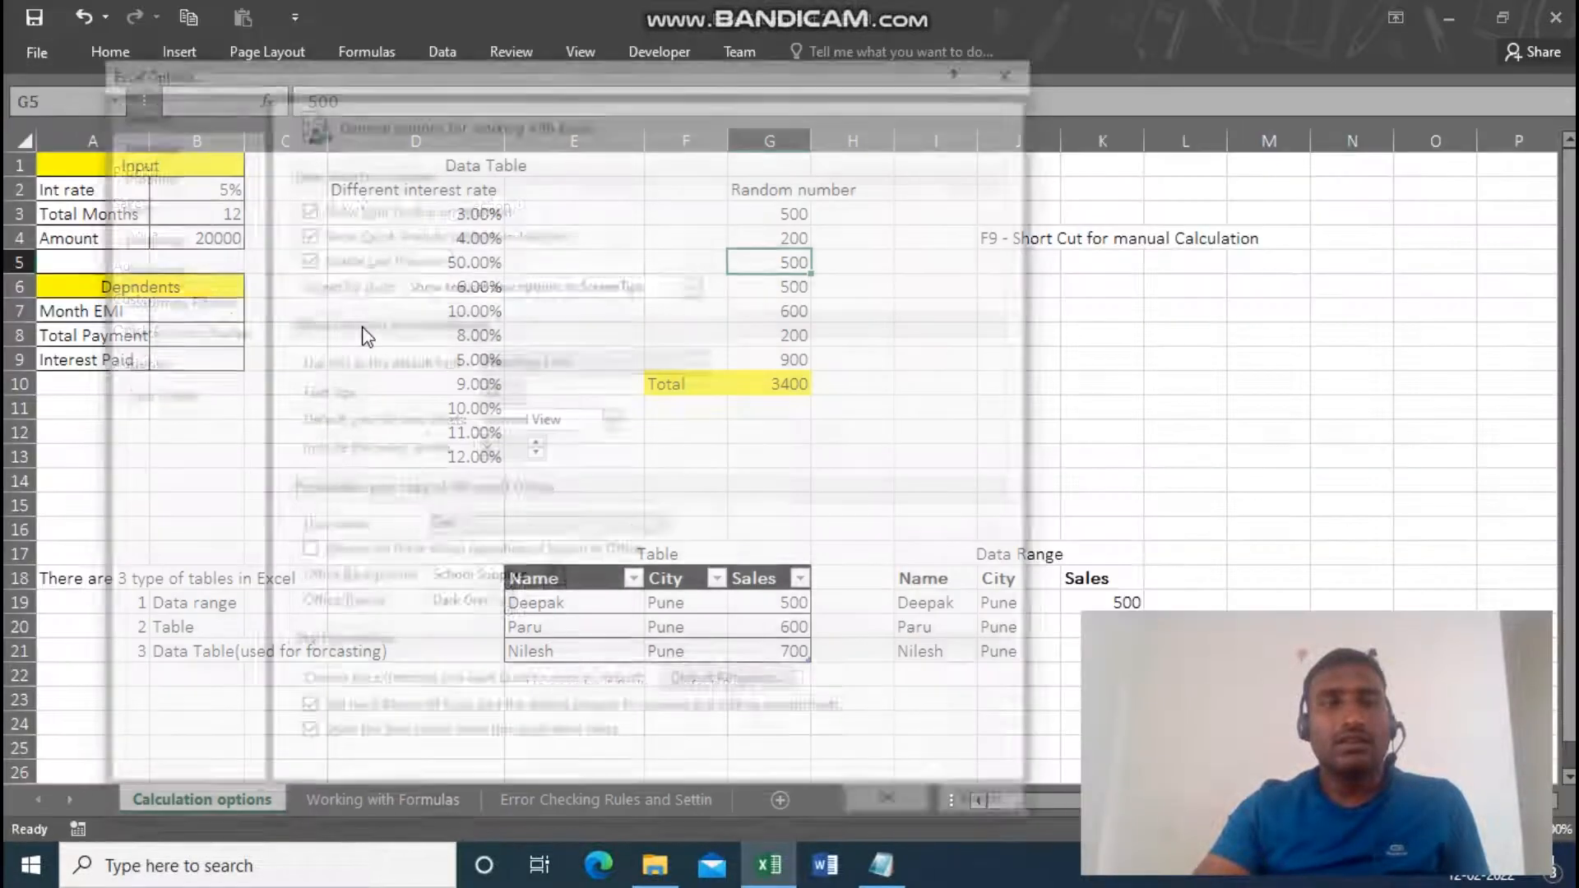
{"action": "left_click", "coordinate": [205, 162]}
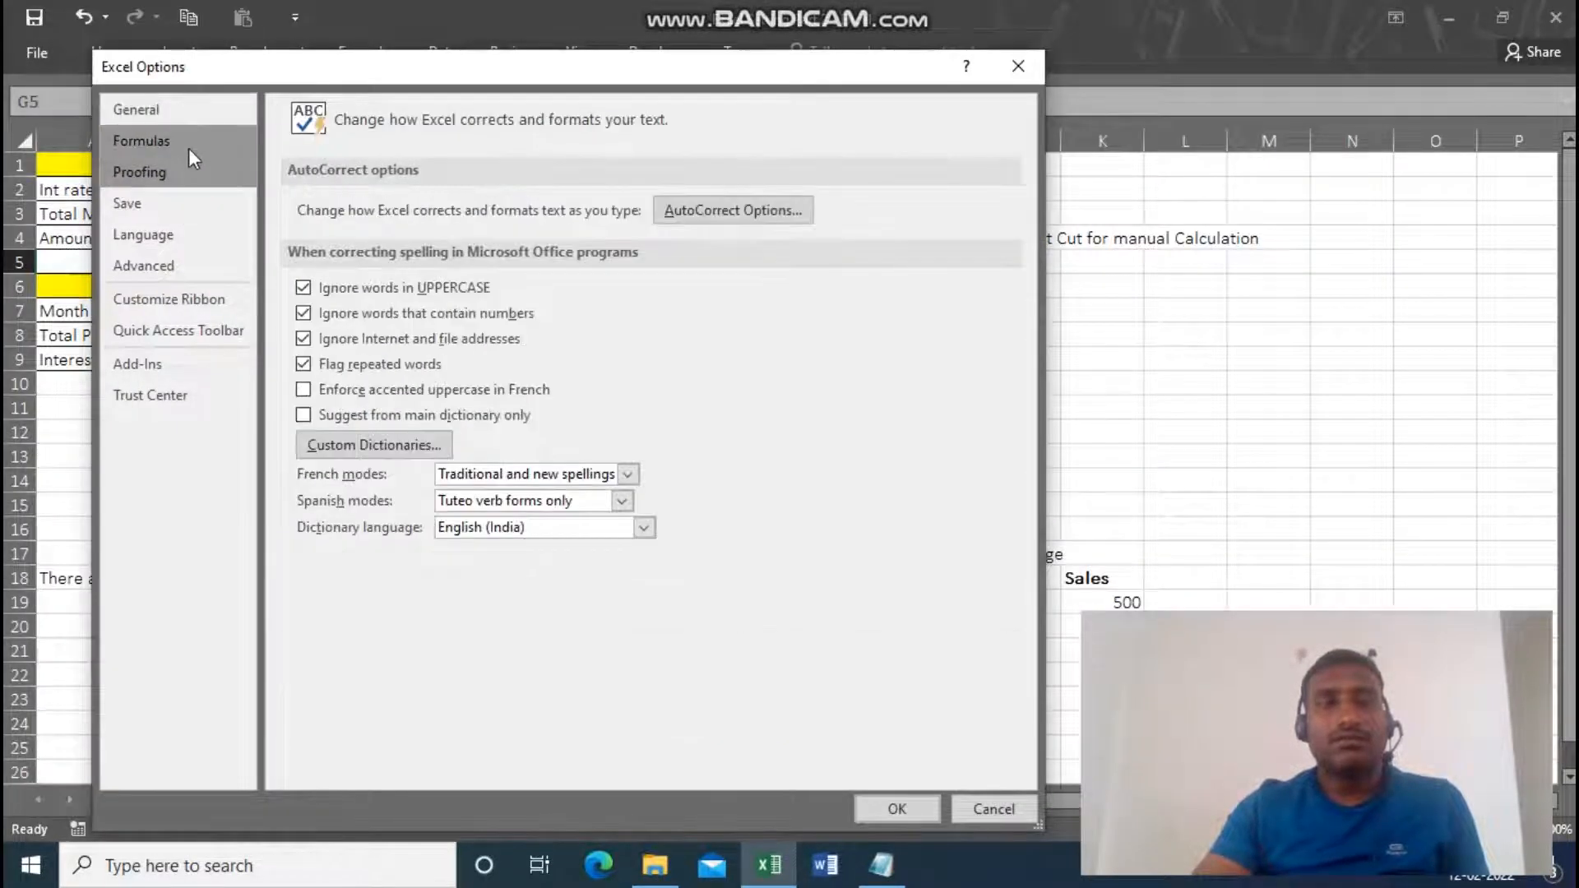
{"action": "left_click", "coordinate": [189, 148]}
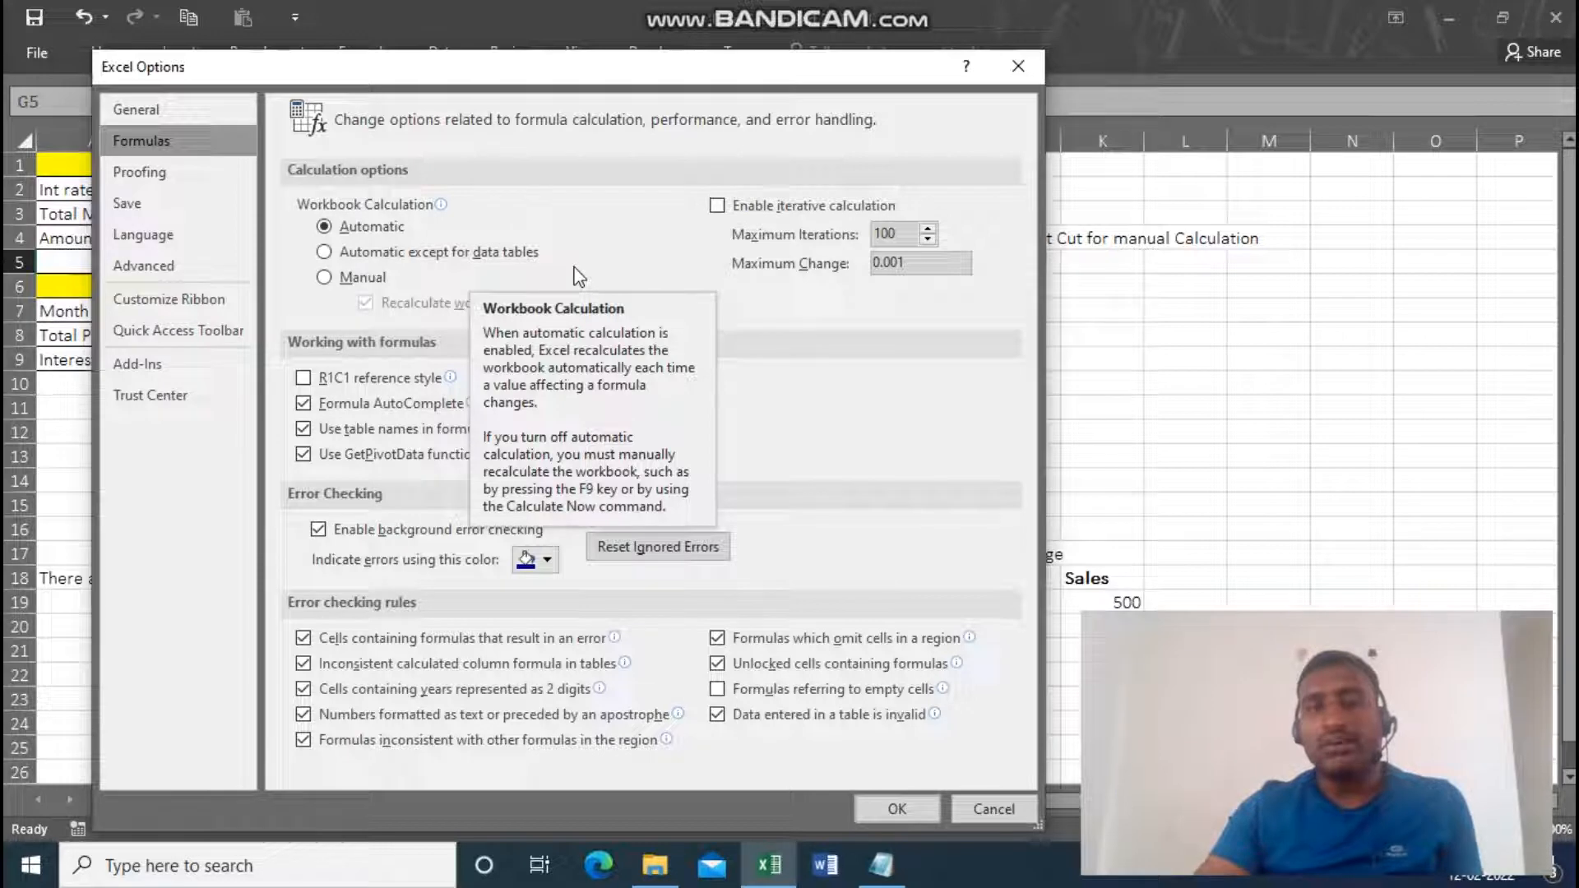
{"action": "left_click", "coordinate": [903, 808]}
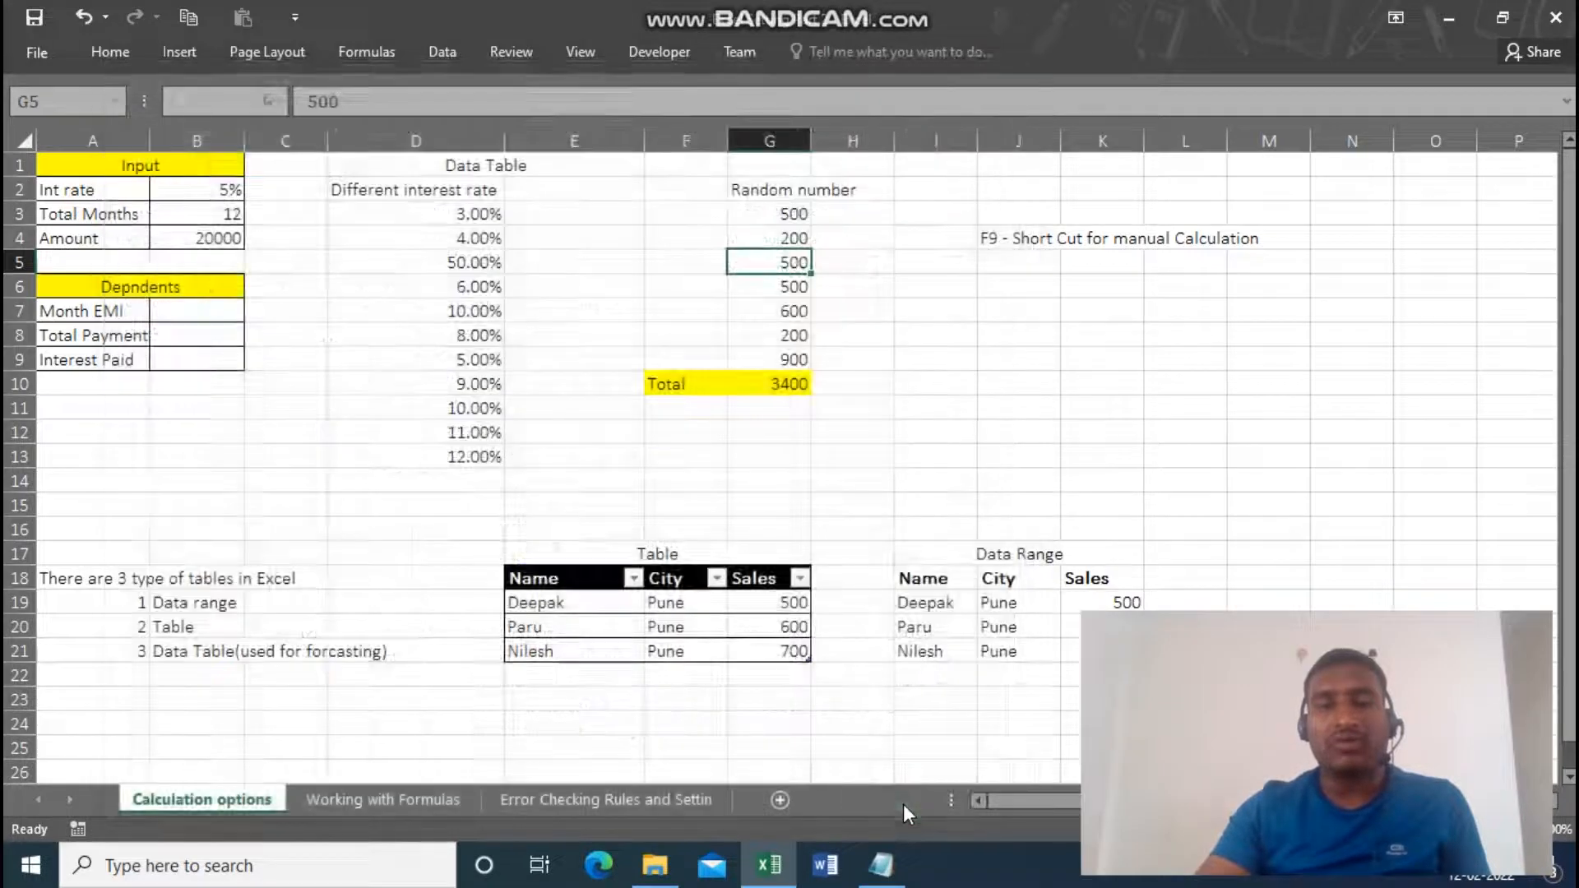
Examine the list of three Excel table types and compare the sample Data Range with the sample Table.
{"action": "left_click", "coordinate": [59, 586]}
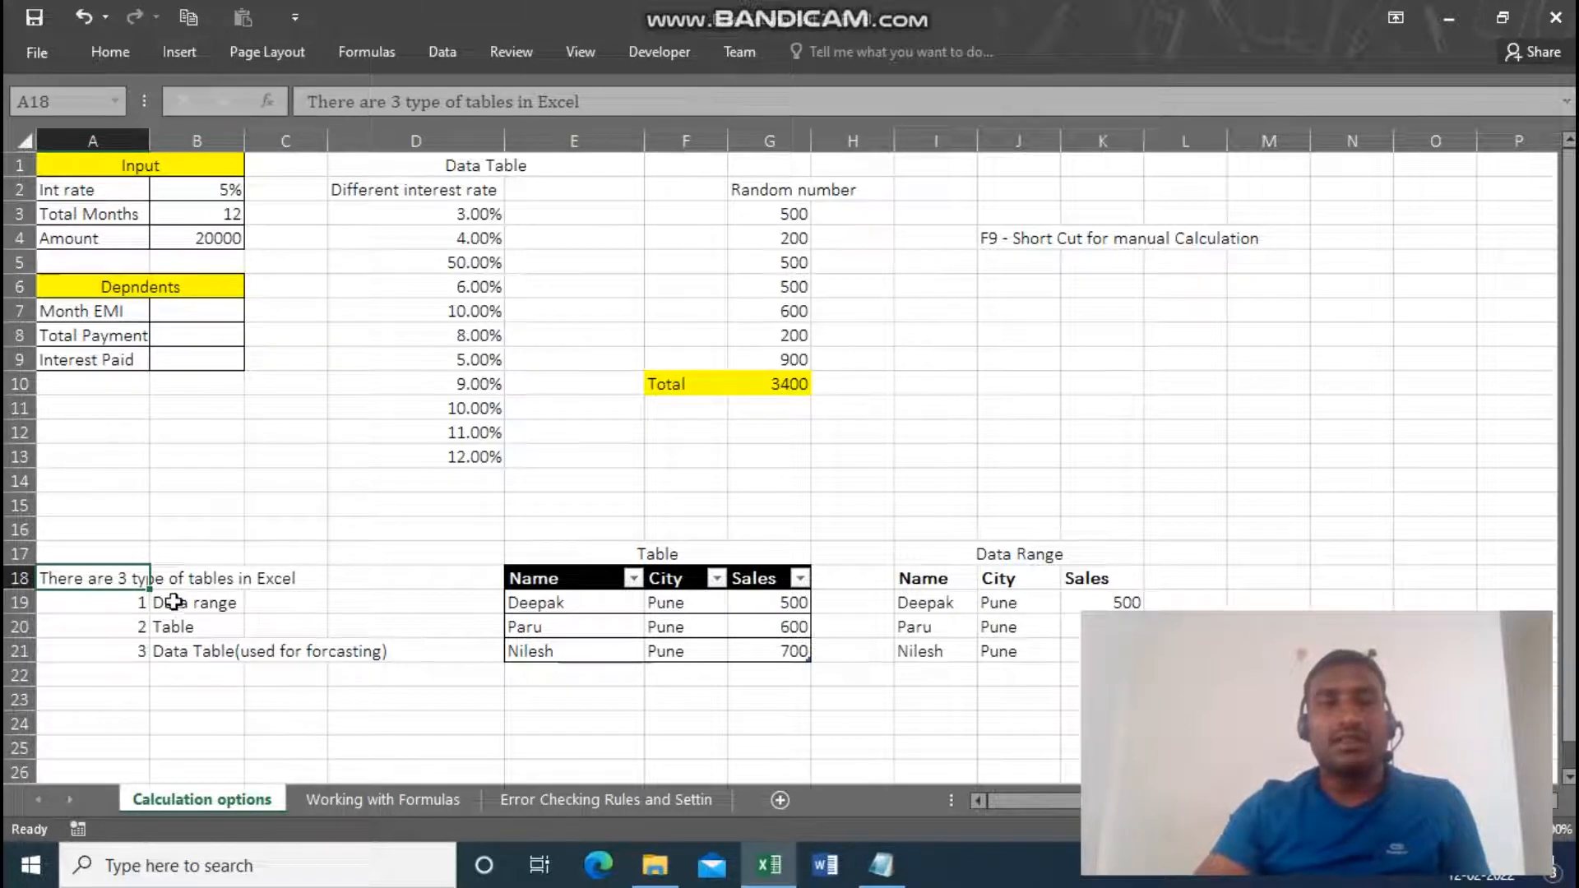
{"action": "left_click", "coordinate": [942, 559]}
{"action": "left_click_drag", "start_coordinate": [947, 578], "coordinate": [957, 644]}
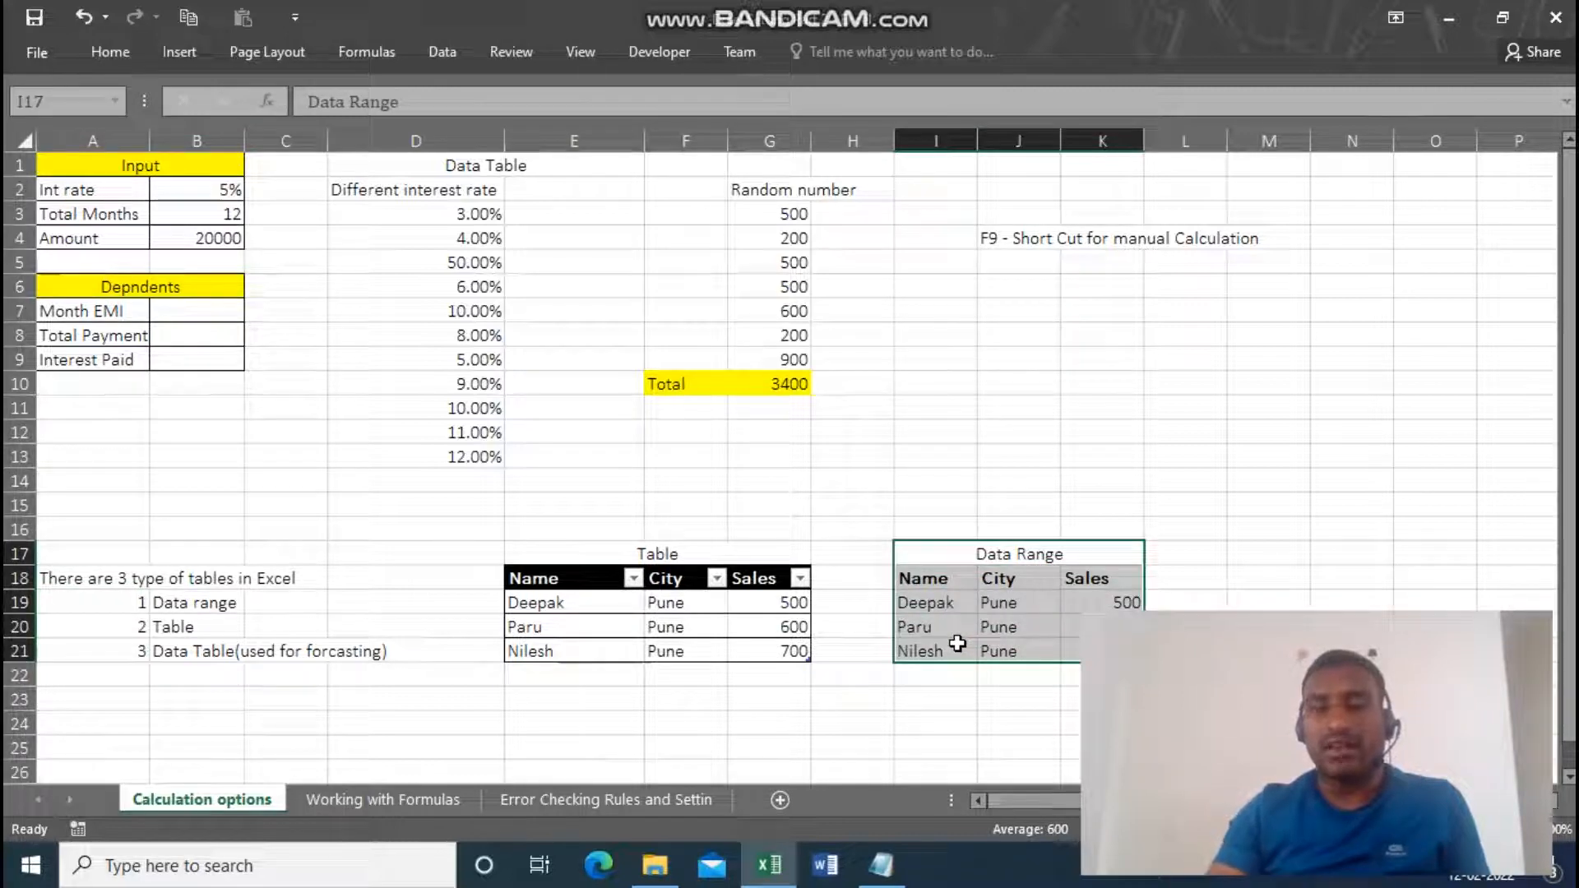
{"action": "left_click", "coordinate": [535, 581]}
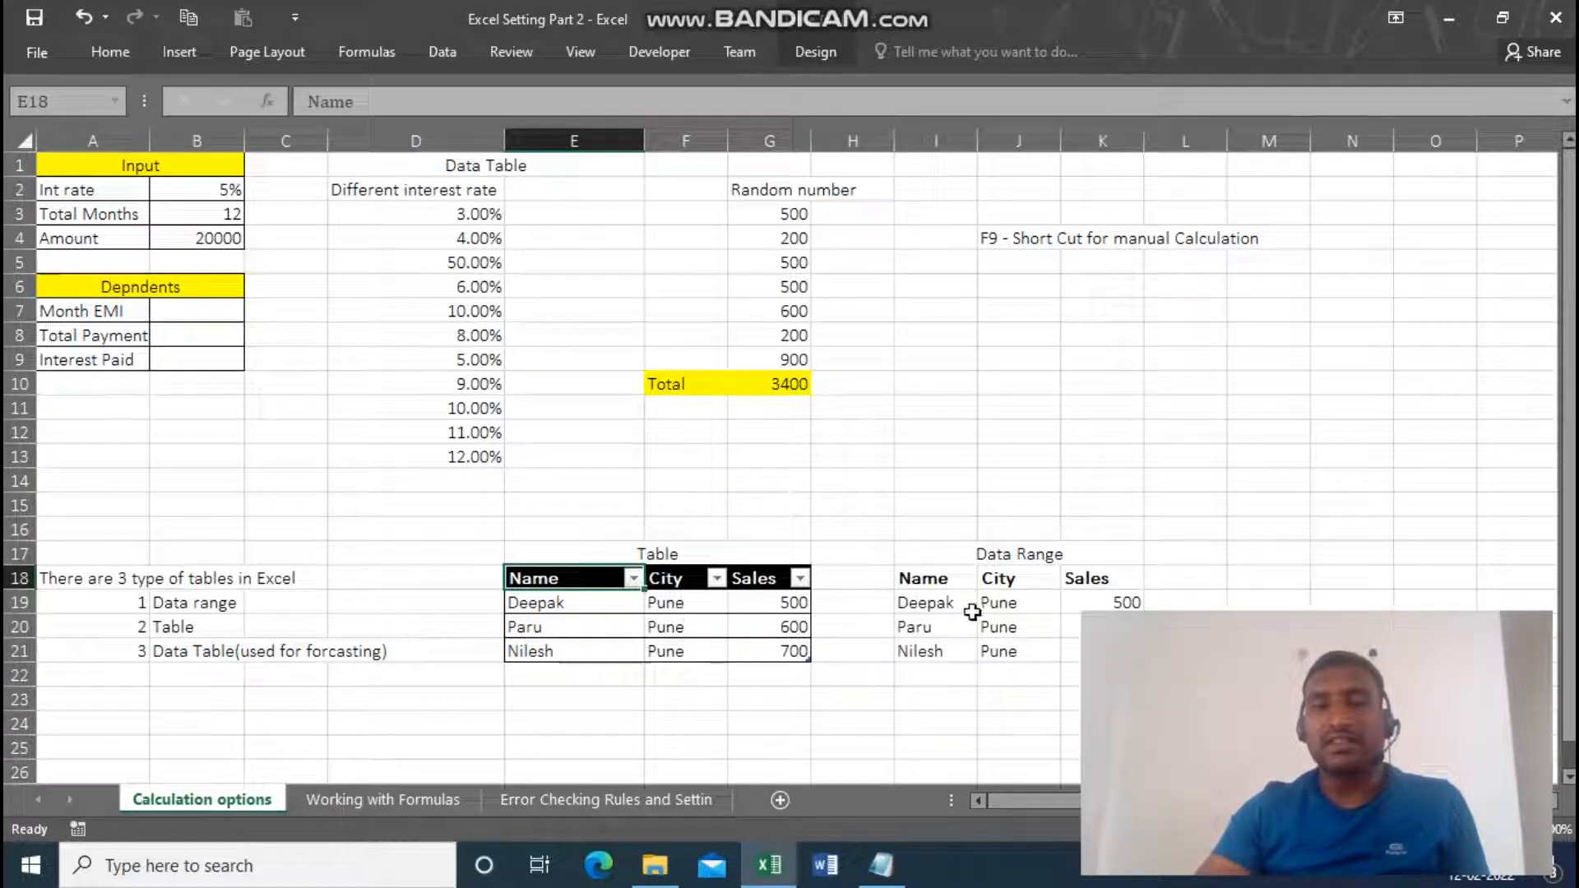
{"action": "left_click", "coordinate": [738, 621]}
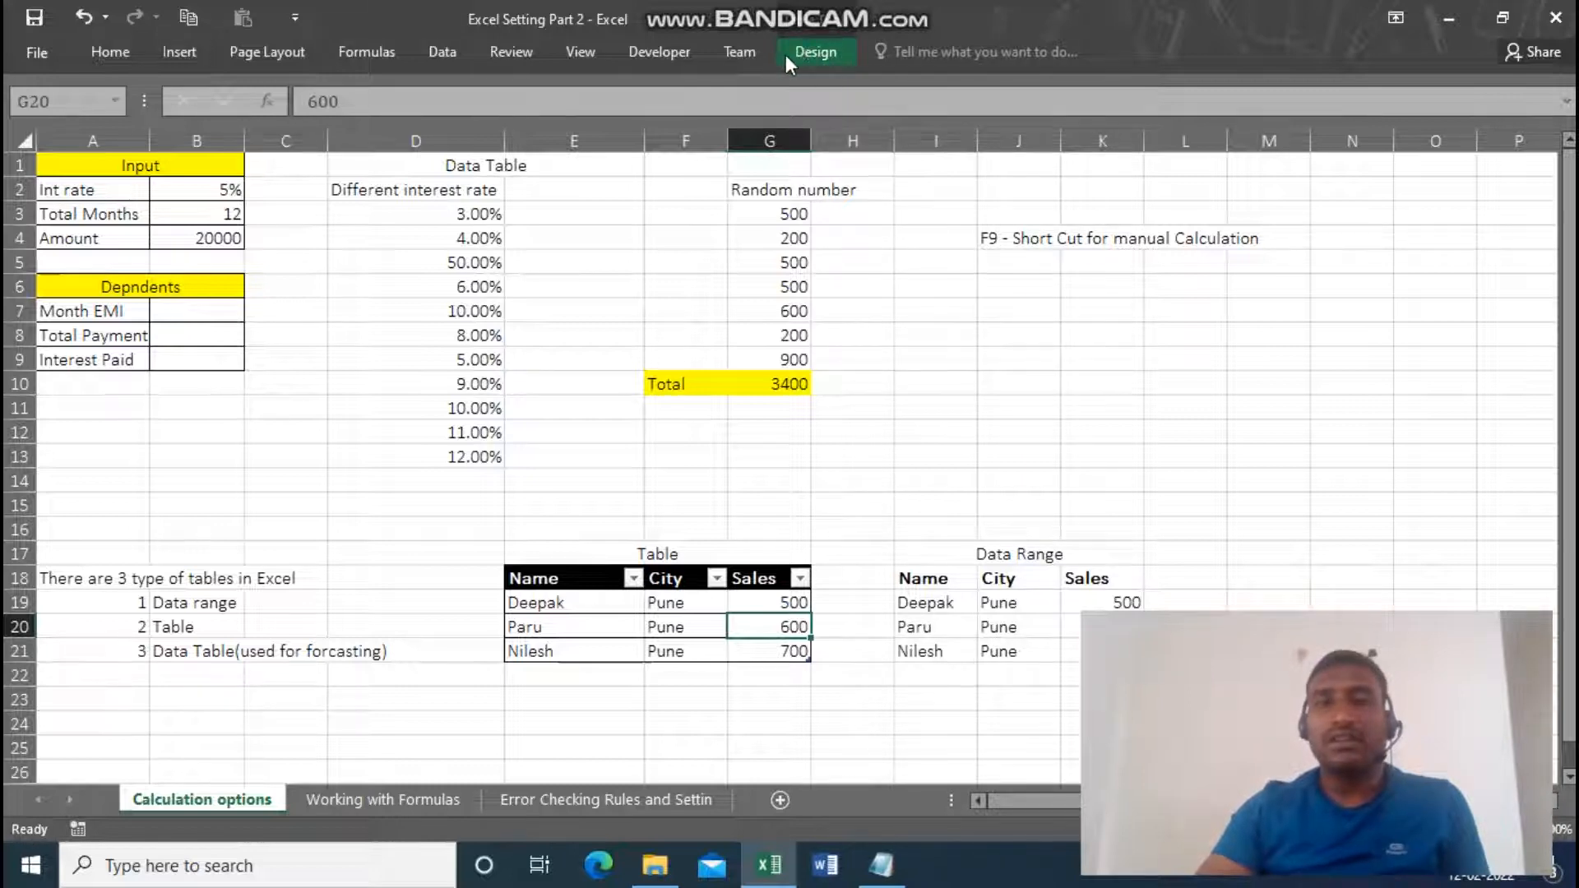
{"action": "left_click", "coordinate": [951, 604]}
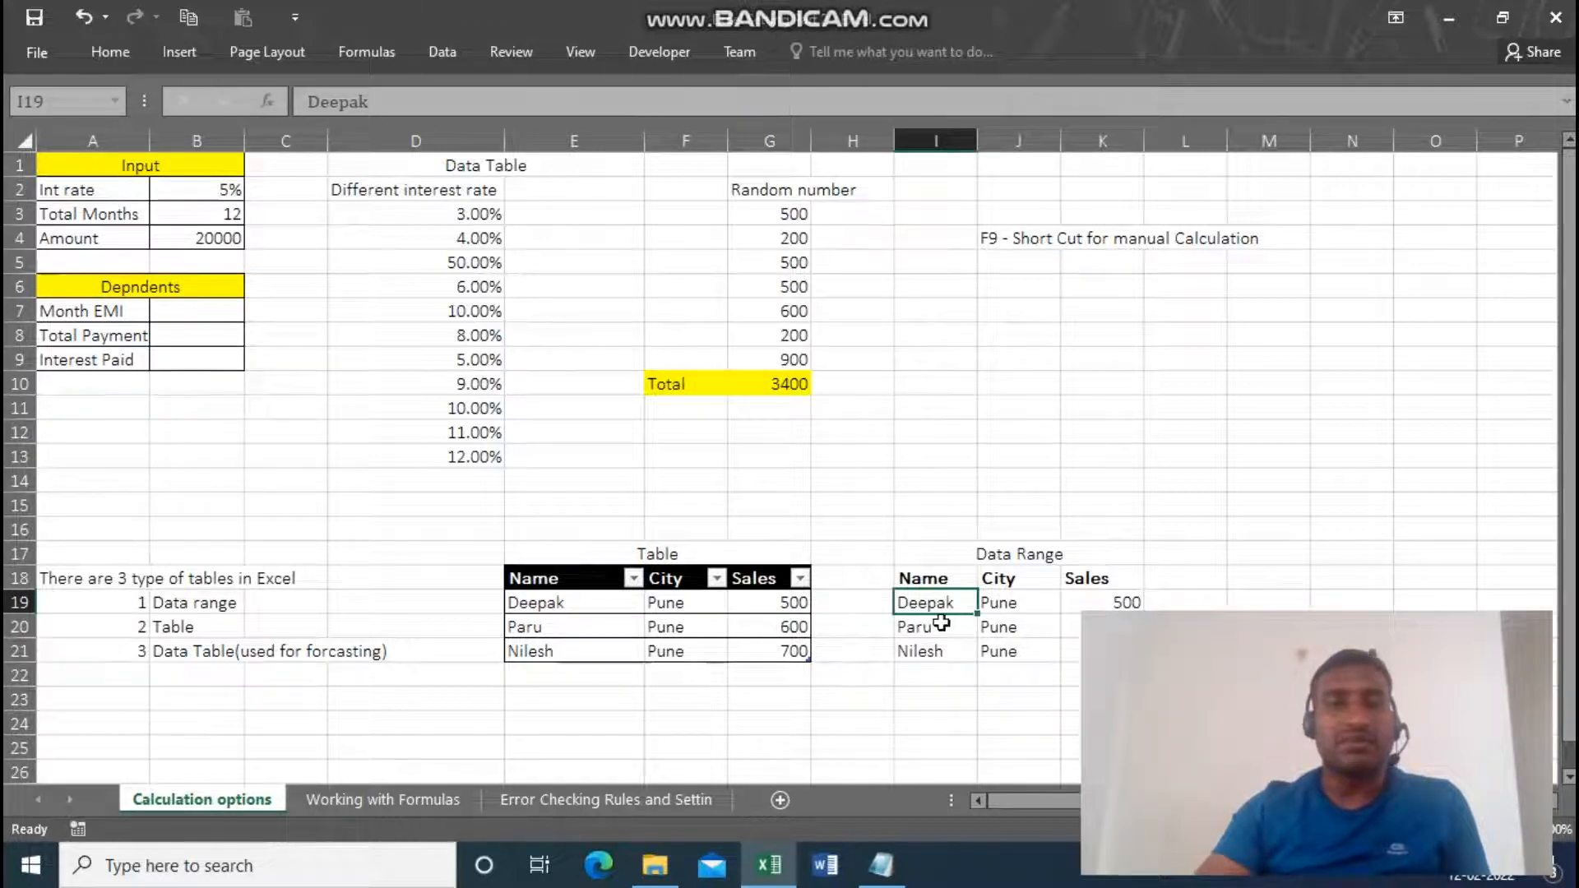
Examine the Data Table note, the interest rate input, and the Data Table command among the What-If Analysis tools.
{"action": "left_click", "coordinate": [177, 650]}
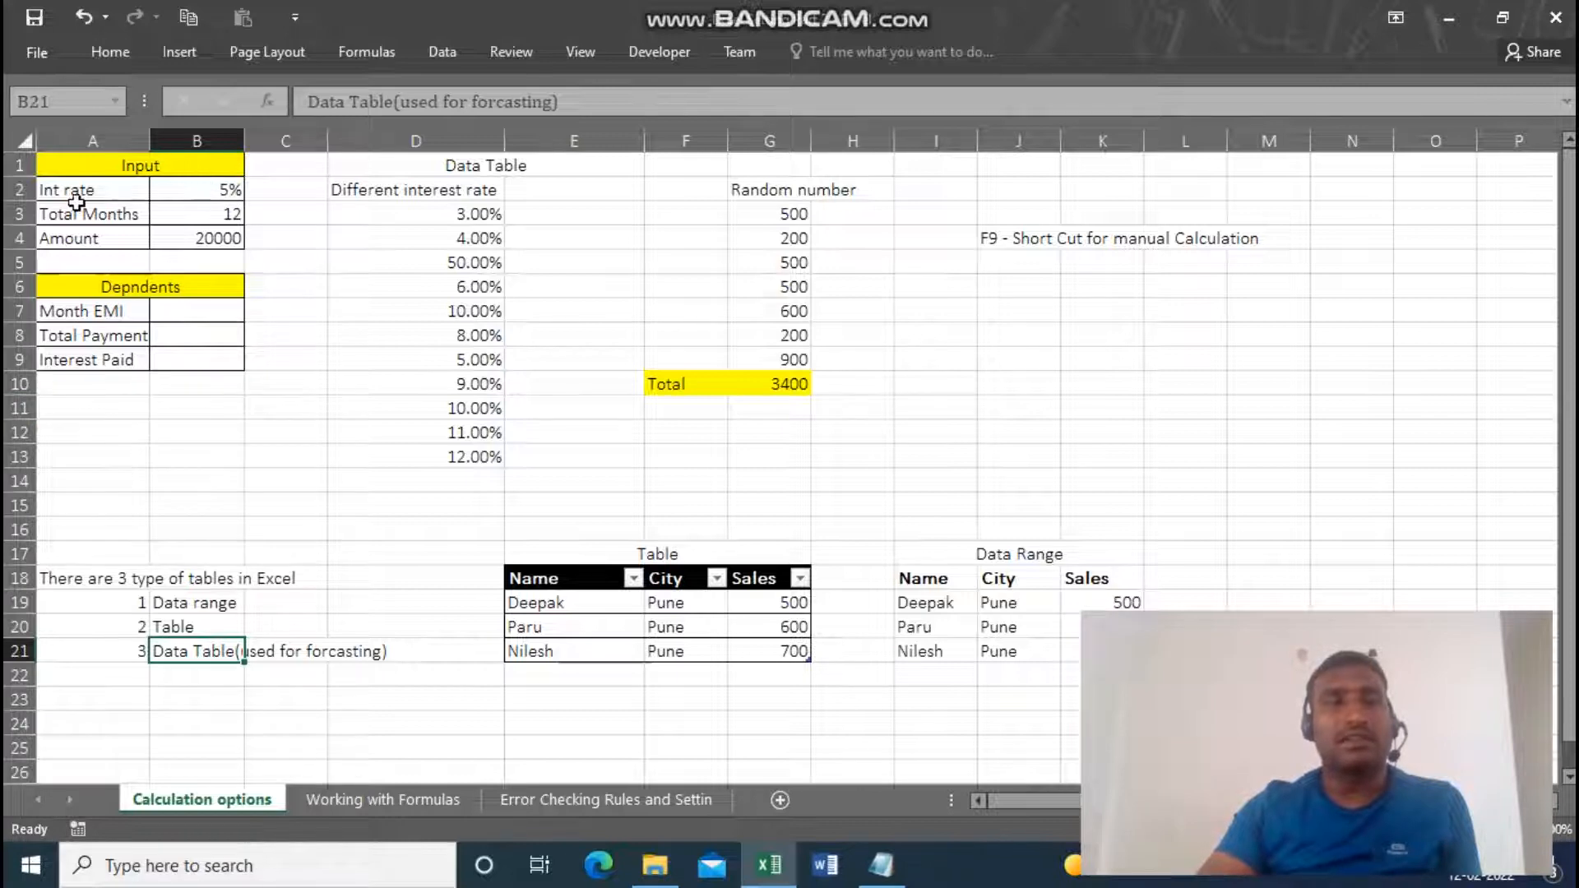
{"action": "left_click", "coordinate": [200, 190]}
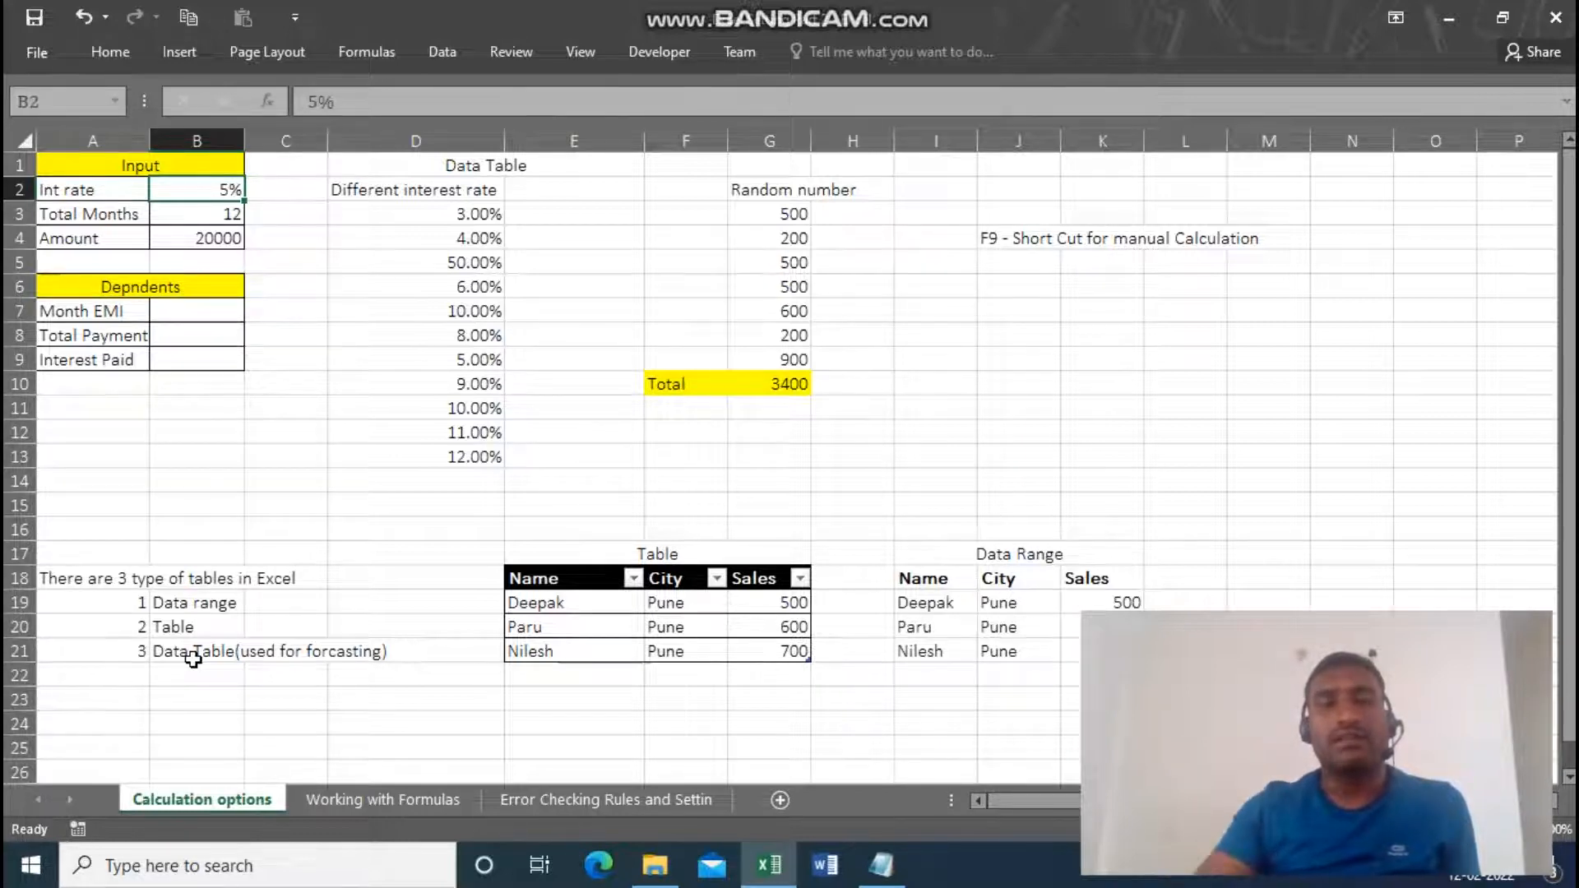
{"action": "left_click", "coordinate": [438, 49]}
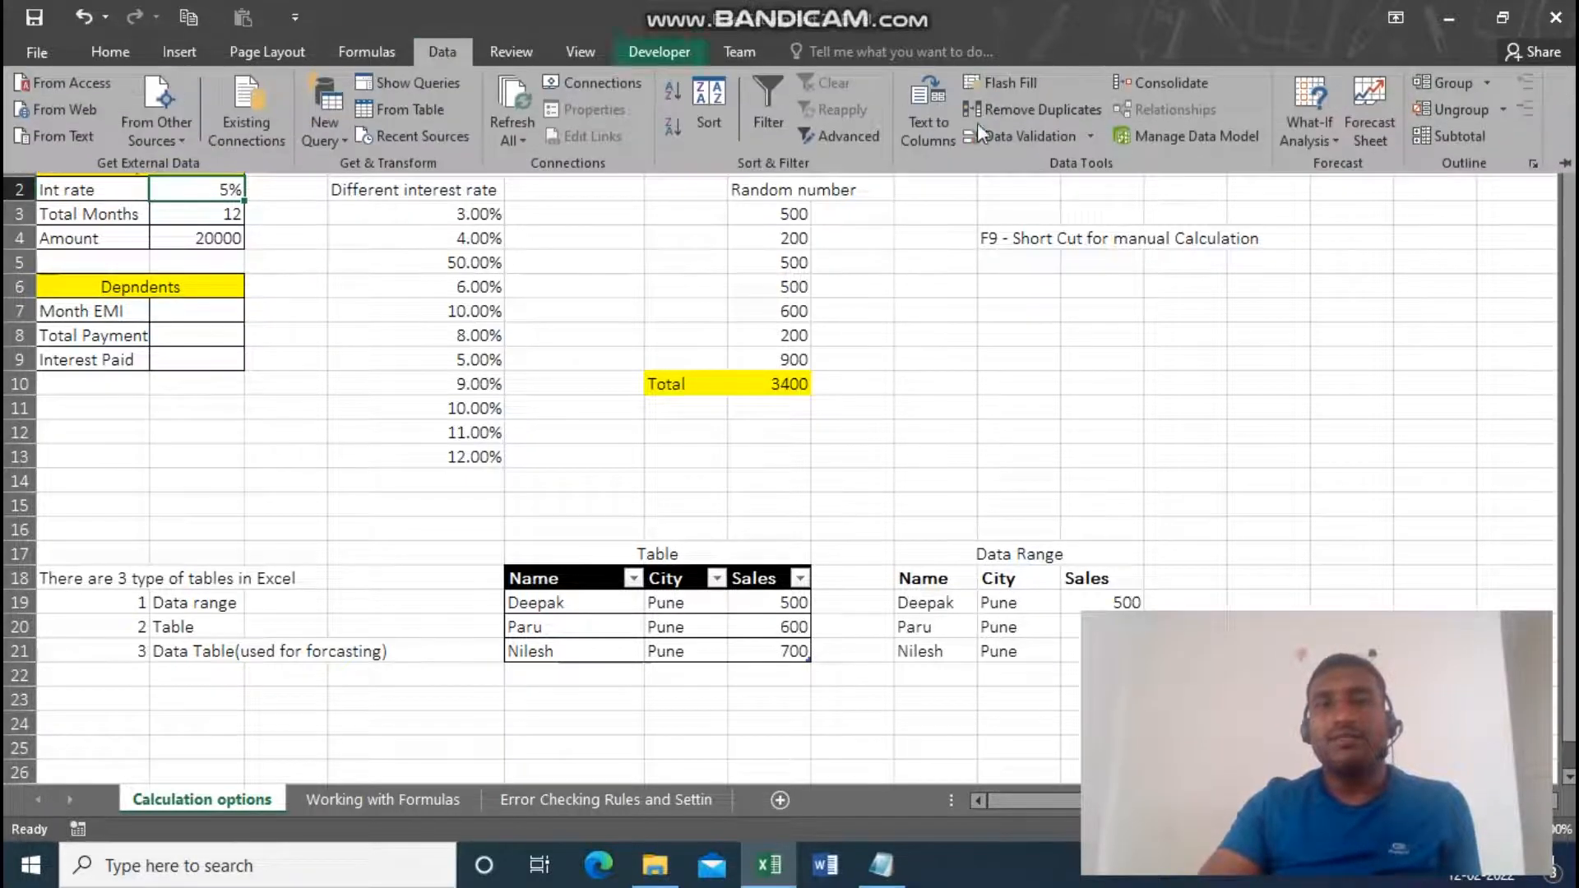
{"action": "left_click", "coordinate": [1329, 141]}
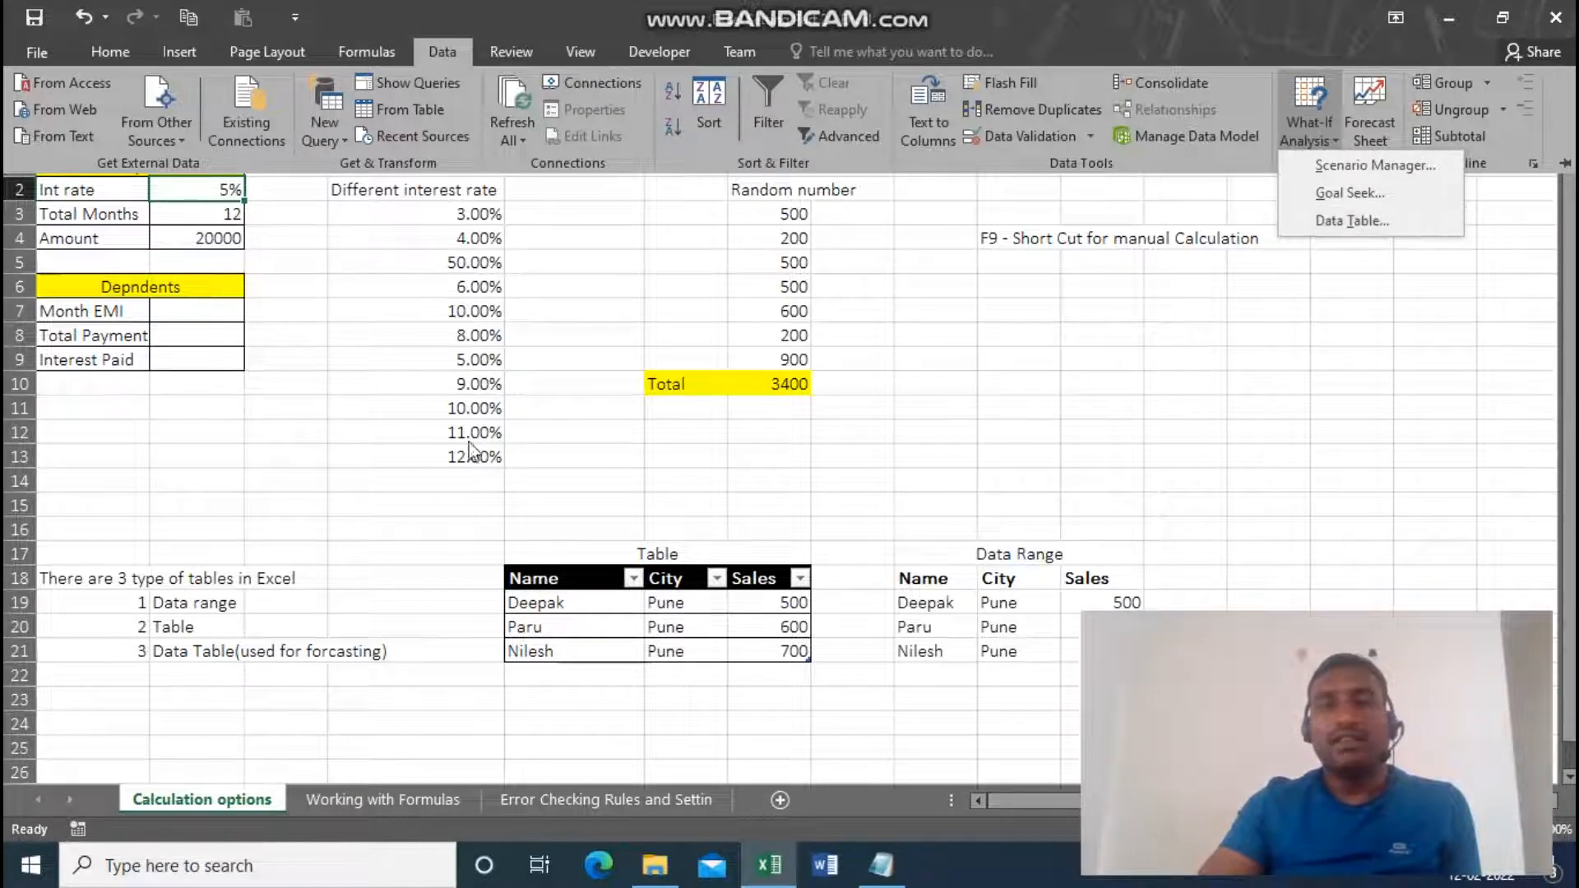
{"action": "left_click", "coordinate": [212, 302]}
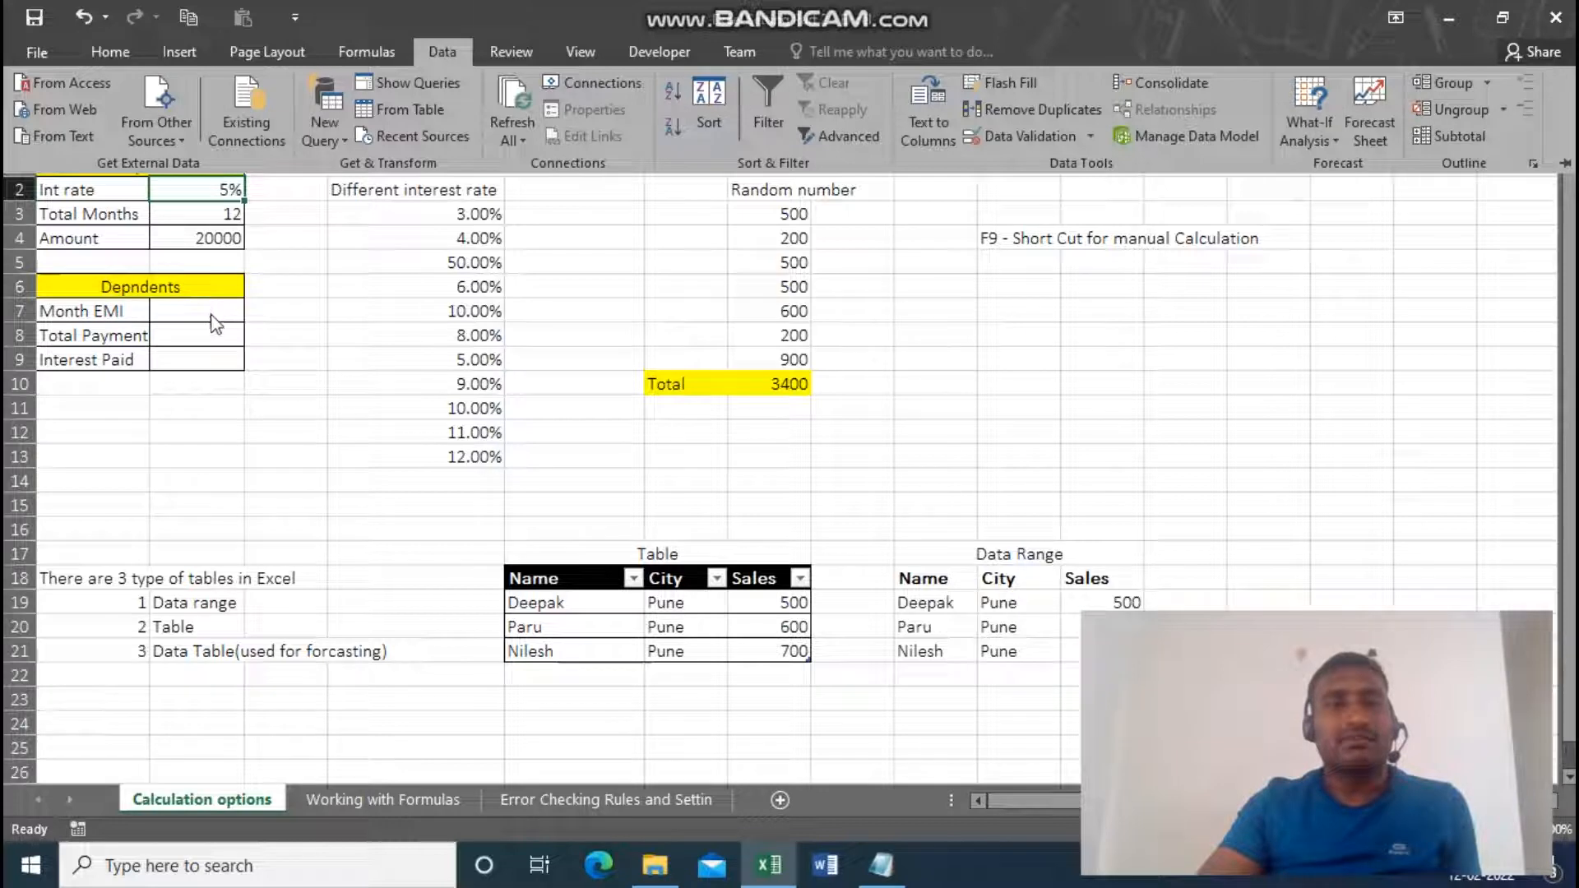
Write the Month EMI formula =PMT(B2,B3,B4) in B7 from the interest rate, total months and amount.
{"action": "left_click", "coordinate": [211, 315]}
{"action": "left_click", "coordinate": [211, 314]}
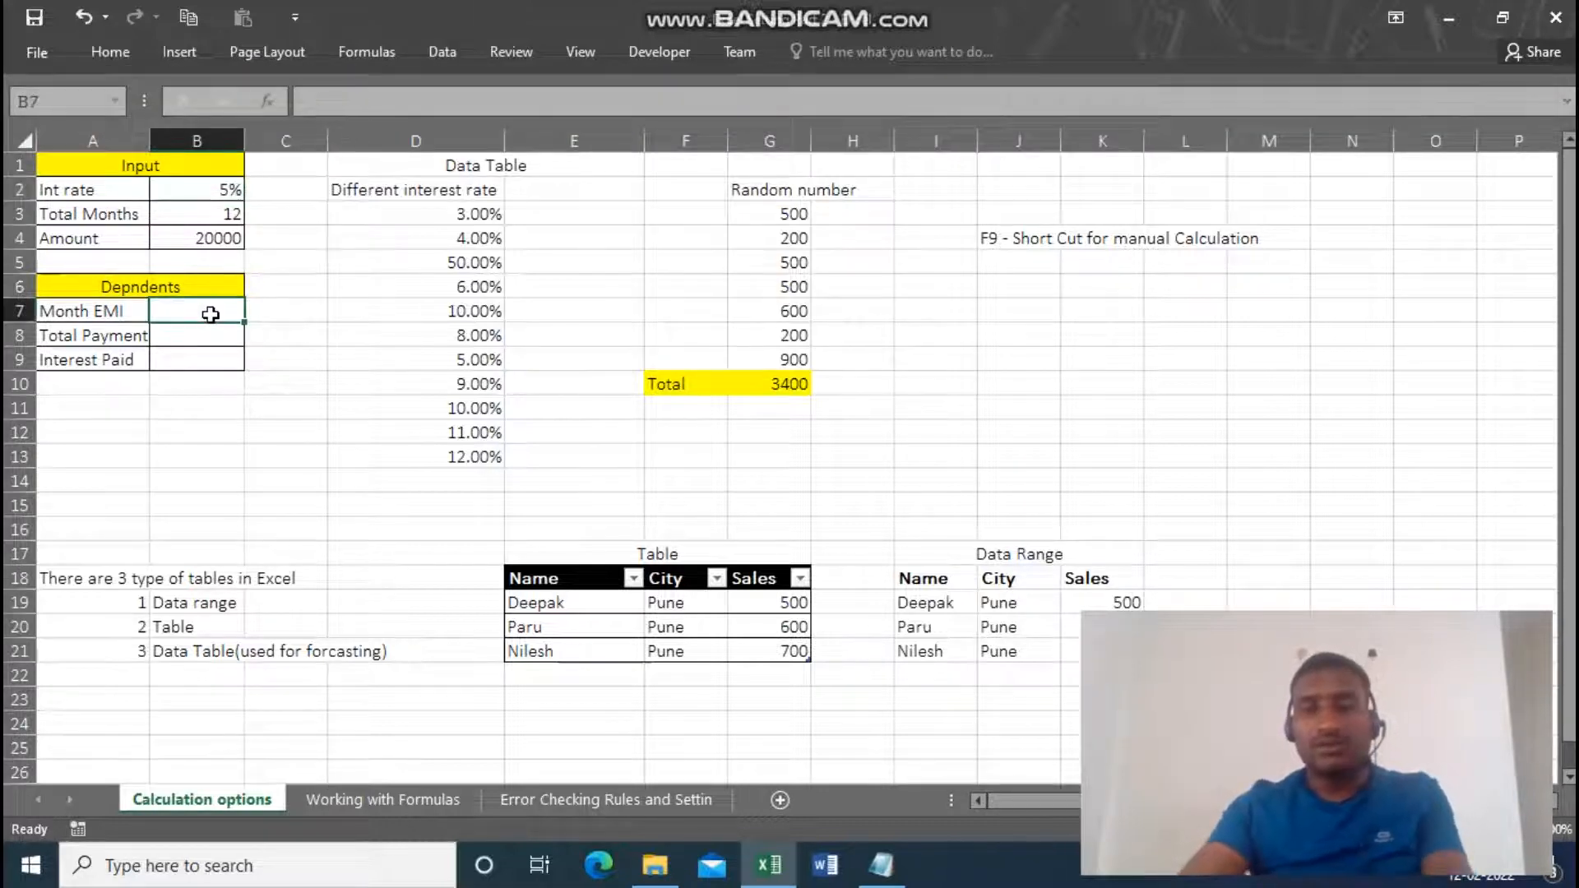
{"action": "type", "text": "=pmt"}
{"action": "key", "text": "Tab"}
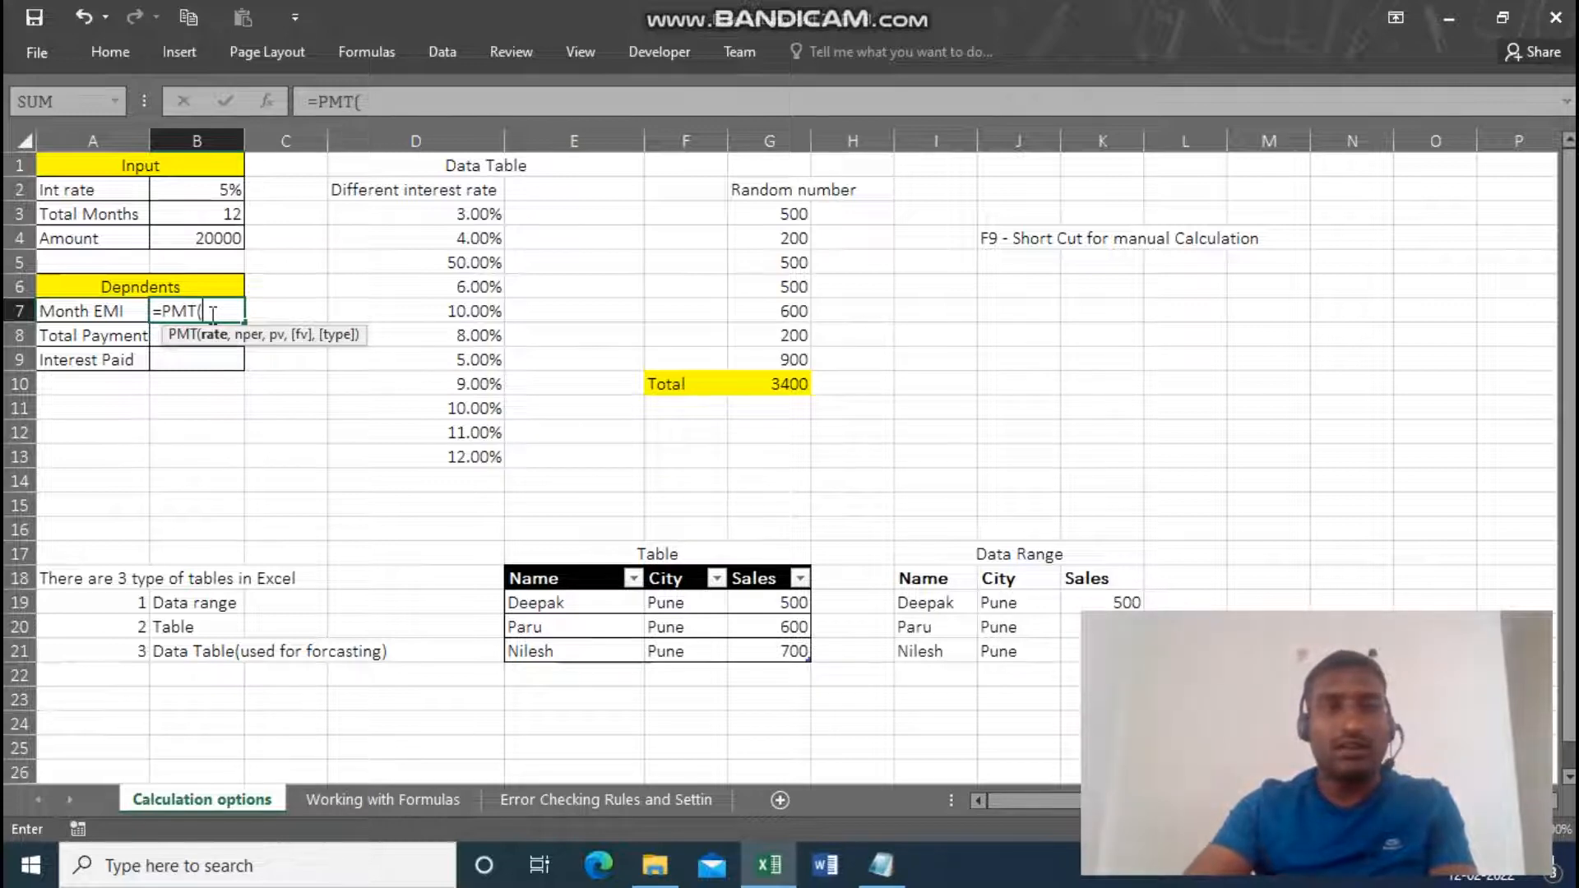
{"action": "left_click", "coordinate": [197, 189]}
{"action": "type", "text": ","}
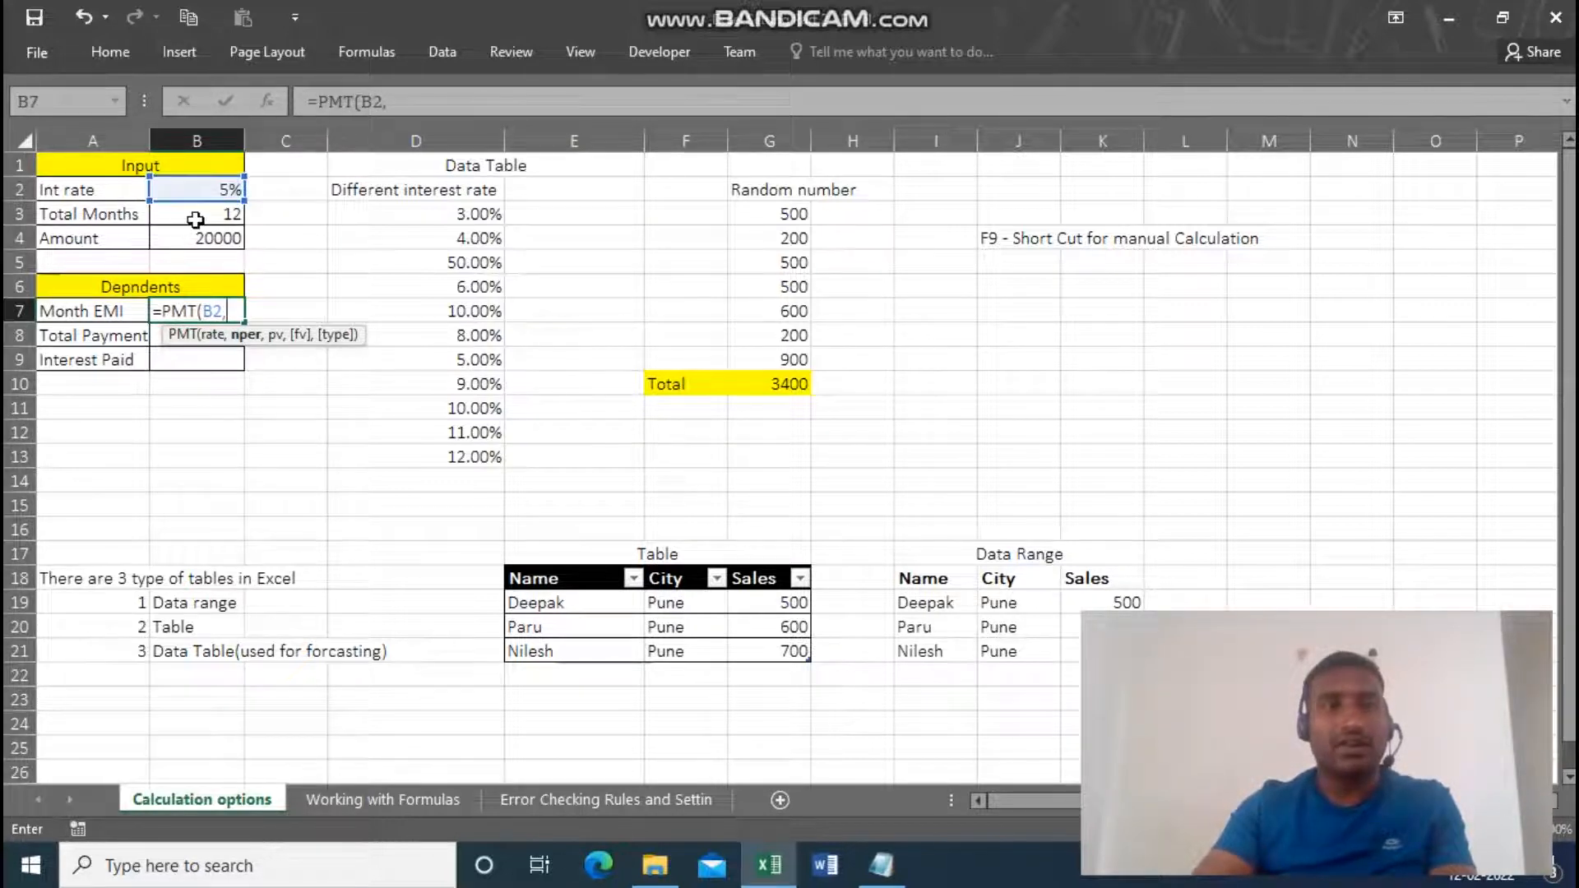
{"action": "left_click", "coordinate": [195, 218]}
{"action": "type", "text": ","}
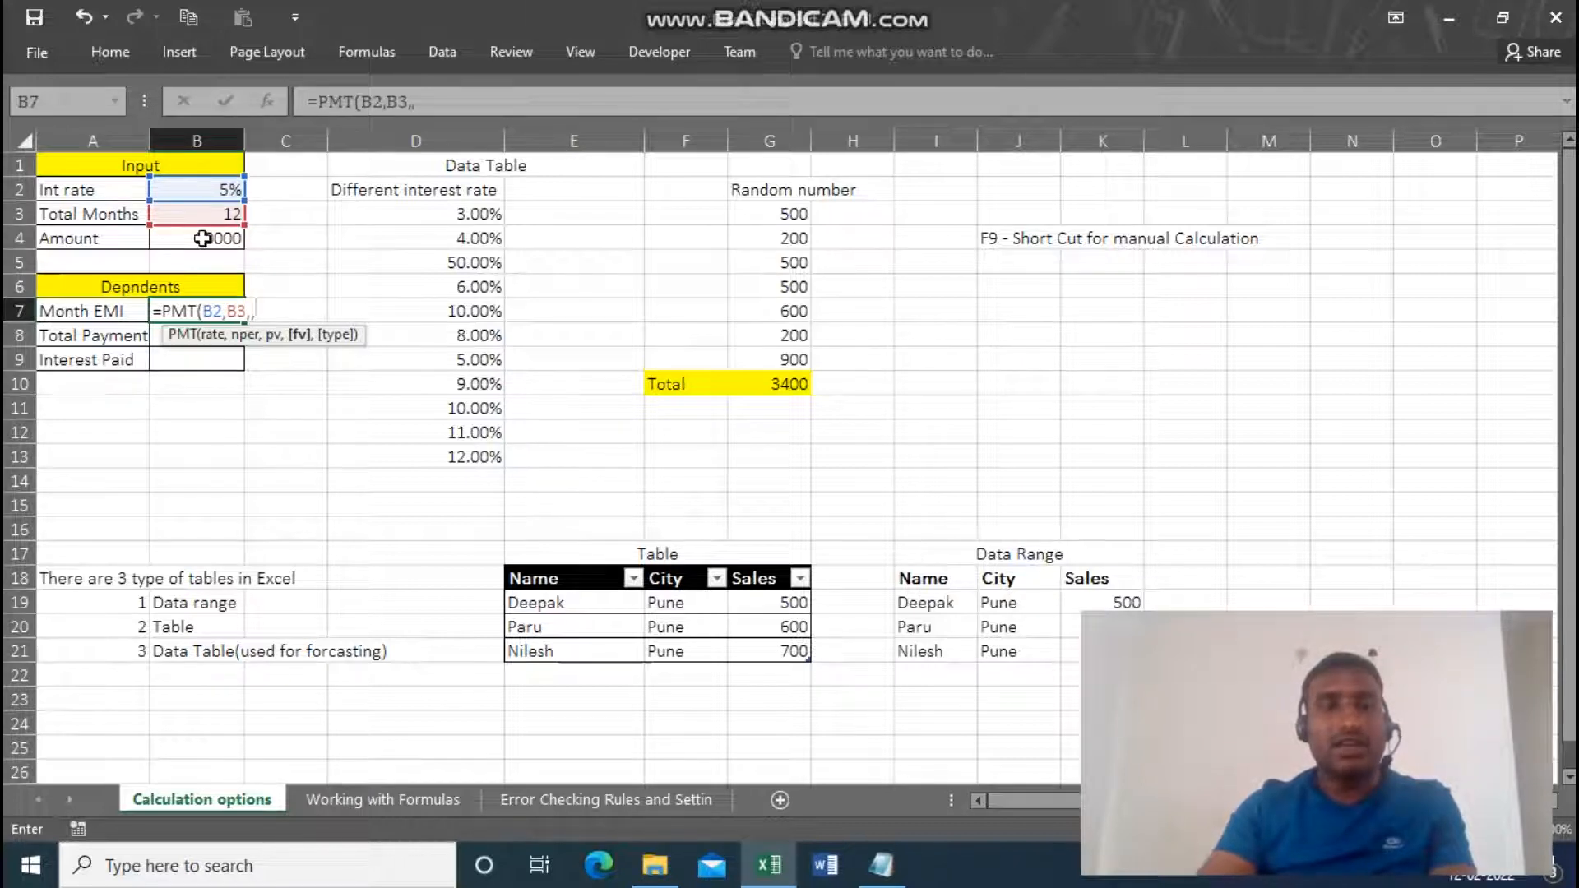
{"action": "left_click", "coordinate": [192, 237]}
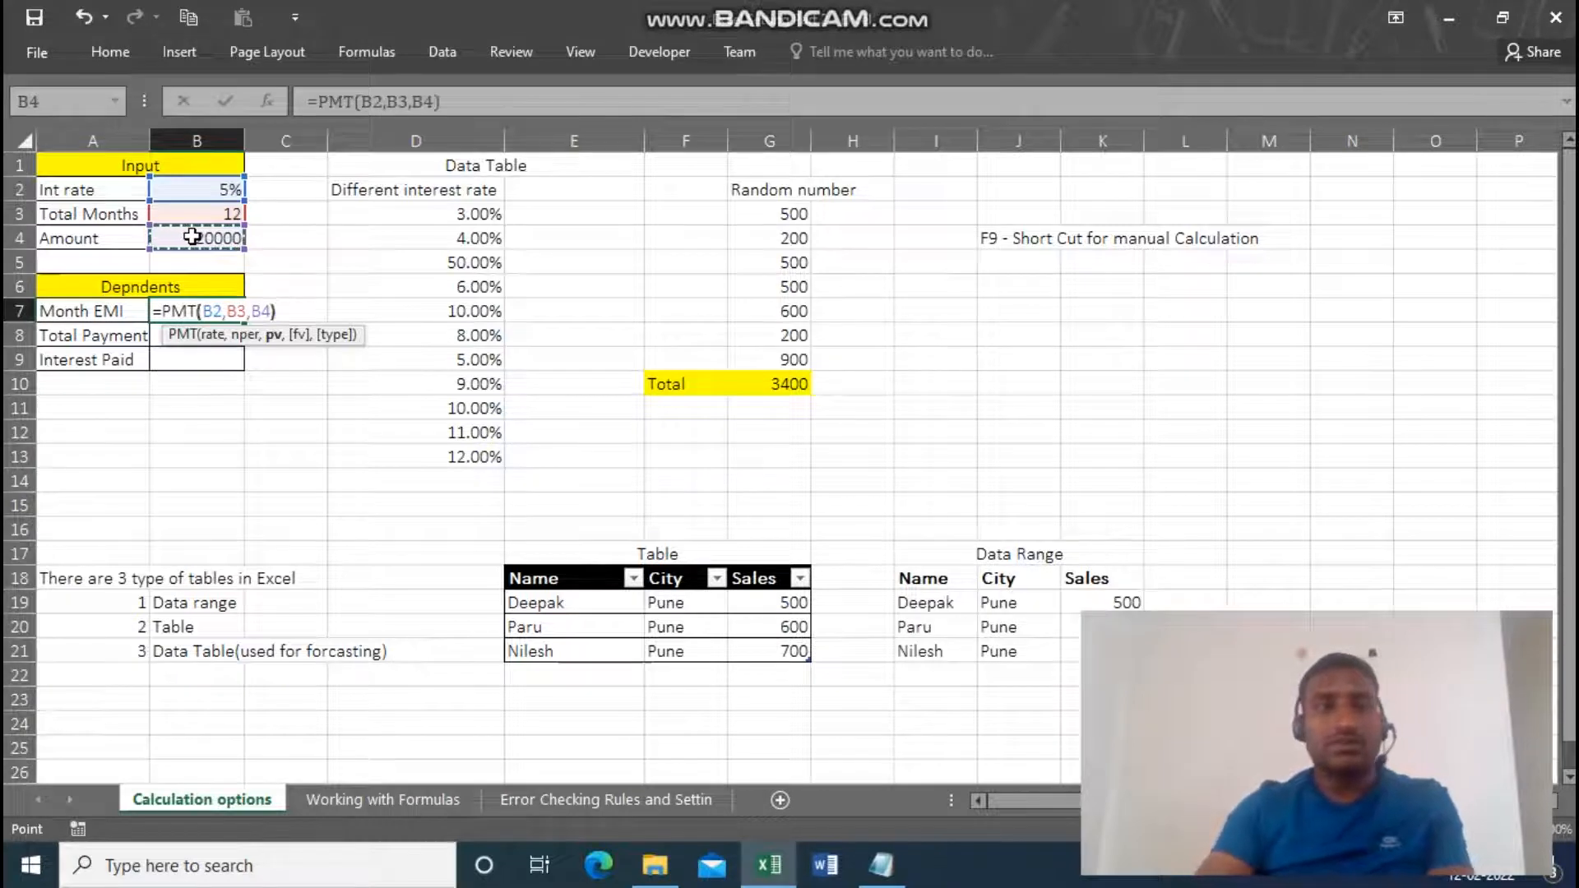
{"action": "type", "text": ")"}
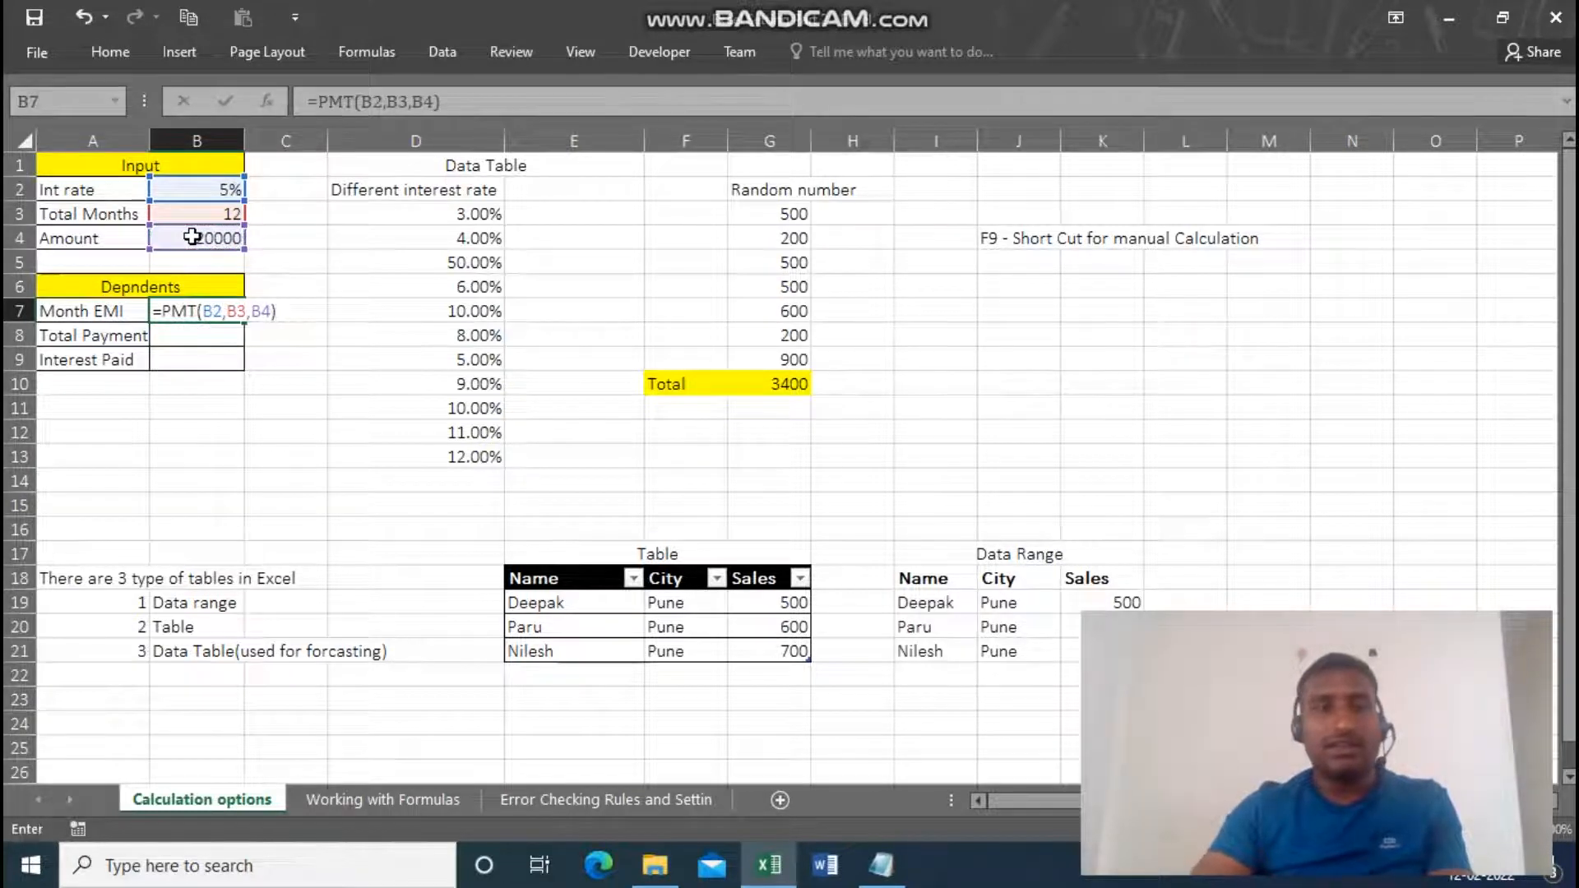
Negate the amount argument in the Month EMI formula so it reads =PMT(B2,B3,-B4), and commit it.
{"action": "left_click", "coordinate": [416, 102]}
{"action": "type", "text": "-"}
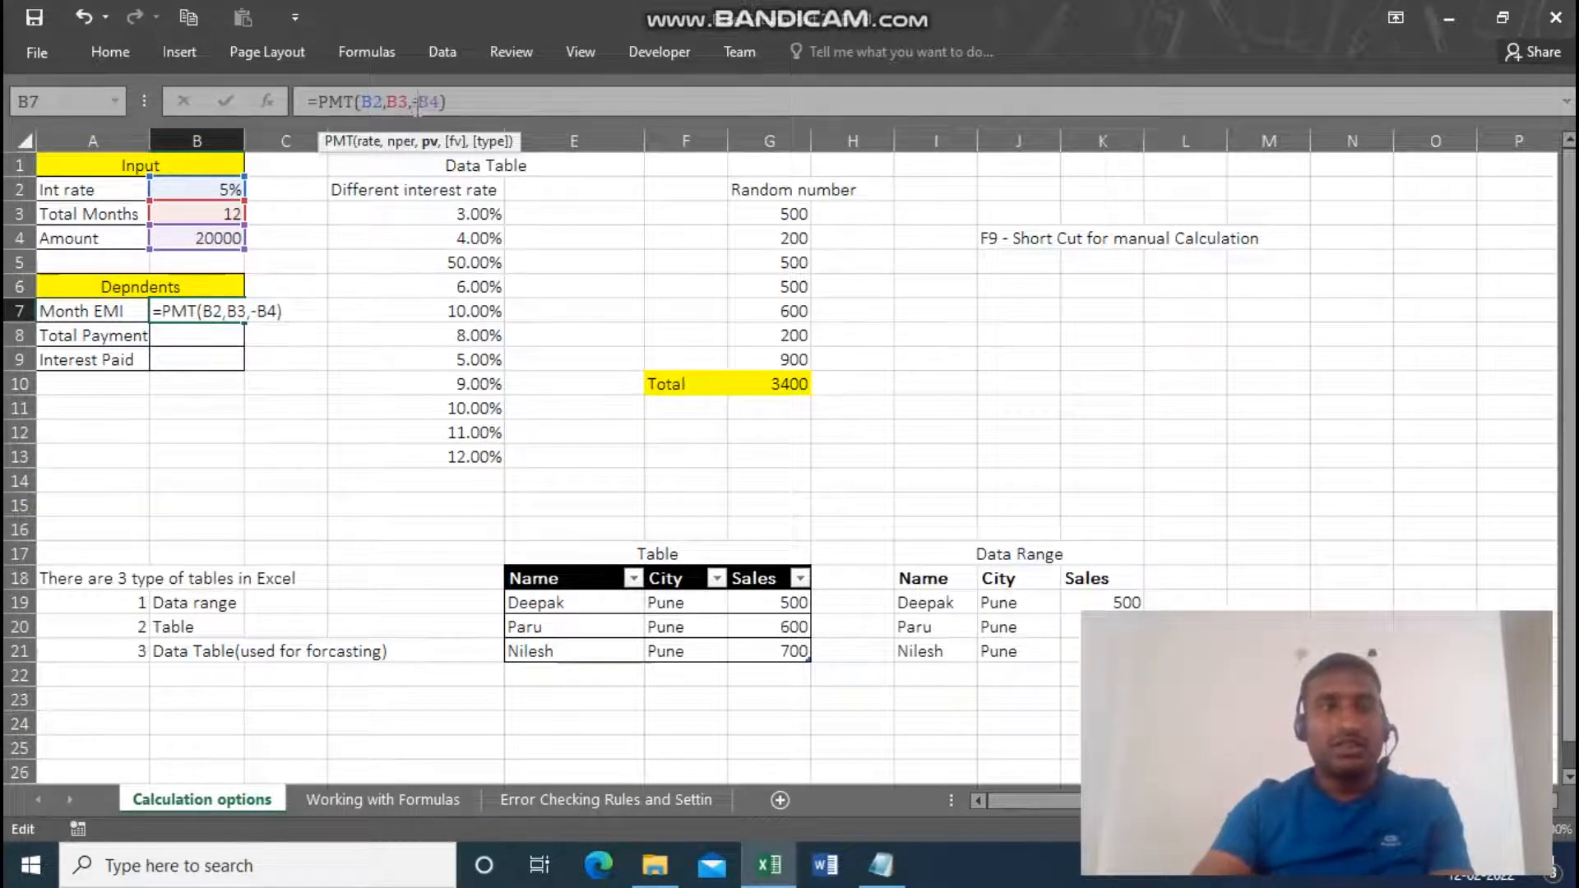
{"action": "key", "text": "ctrl+Return"}
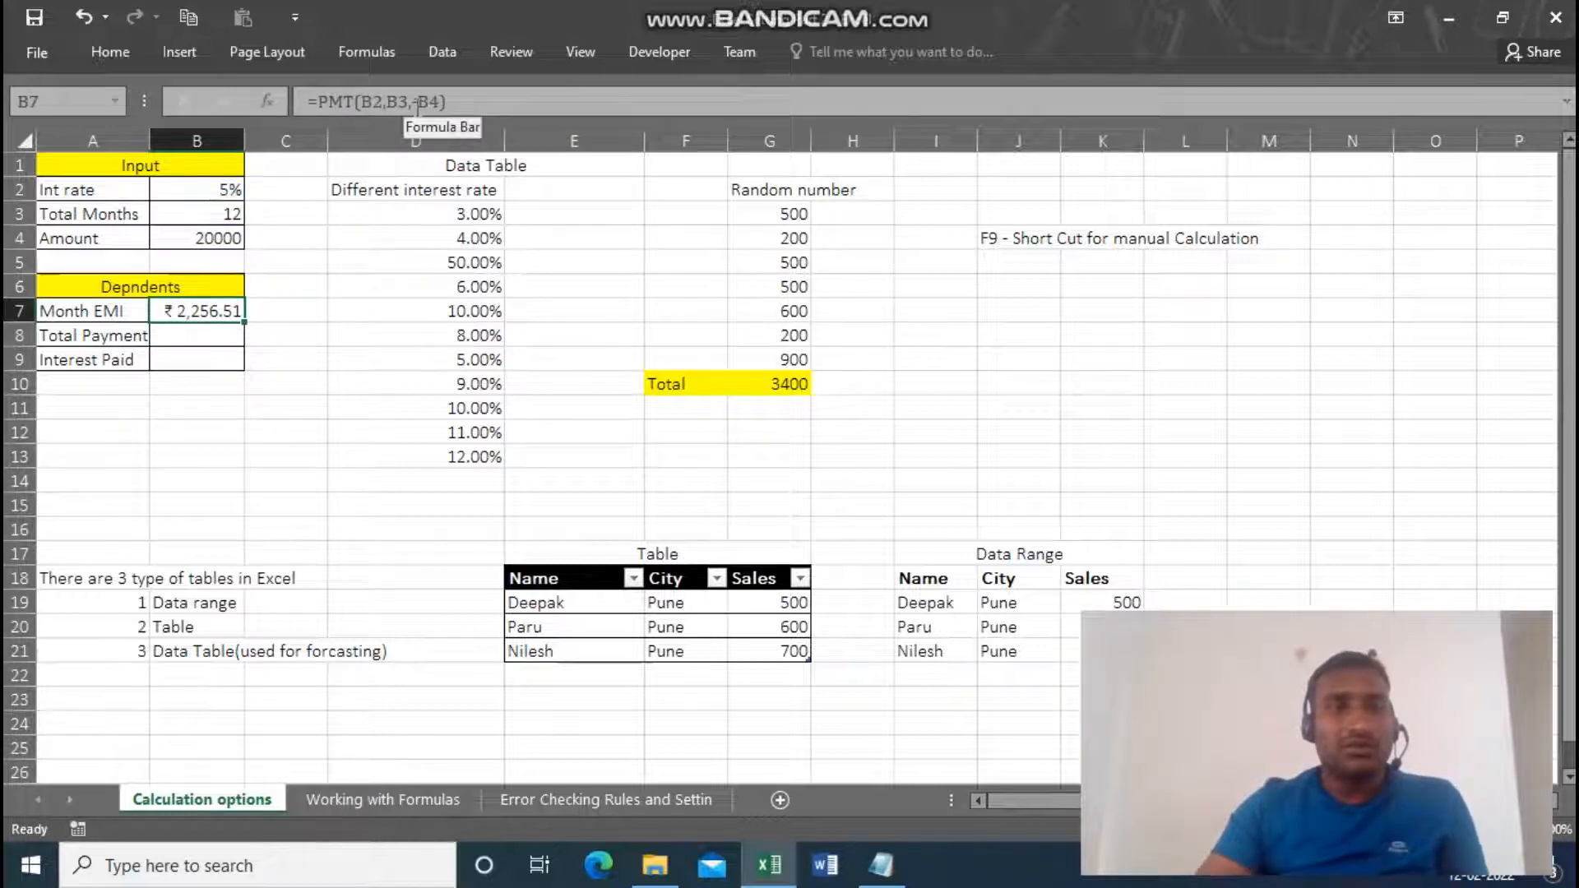
Calculate the Total Payment in B8 as monthly EMI times total months with =B7*B3.
{"action": "key", "text": "Down"}
{"action": "key", "text": "Up"}
{"action": "key", "text": "Down"}
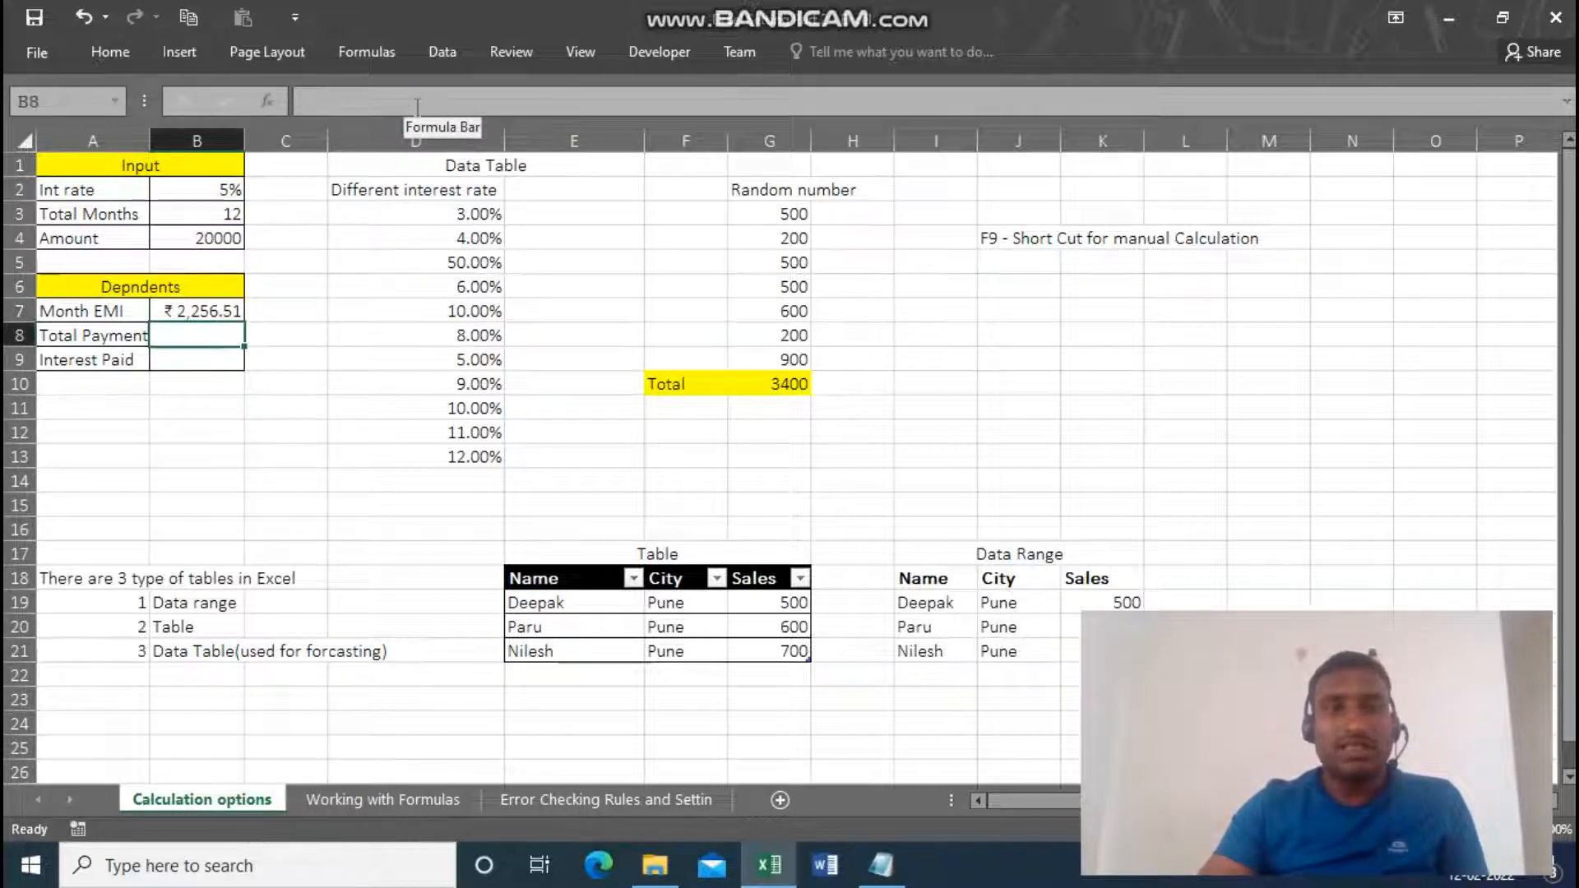
{"action": "type", "text": "="}
{"action": "key", "text": "Up"}
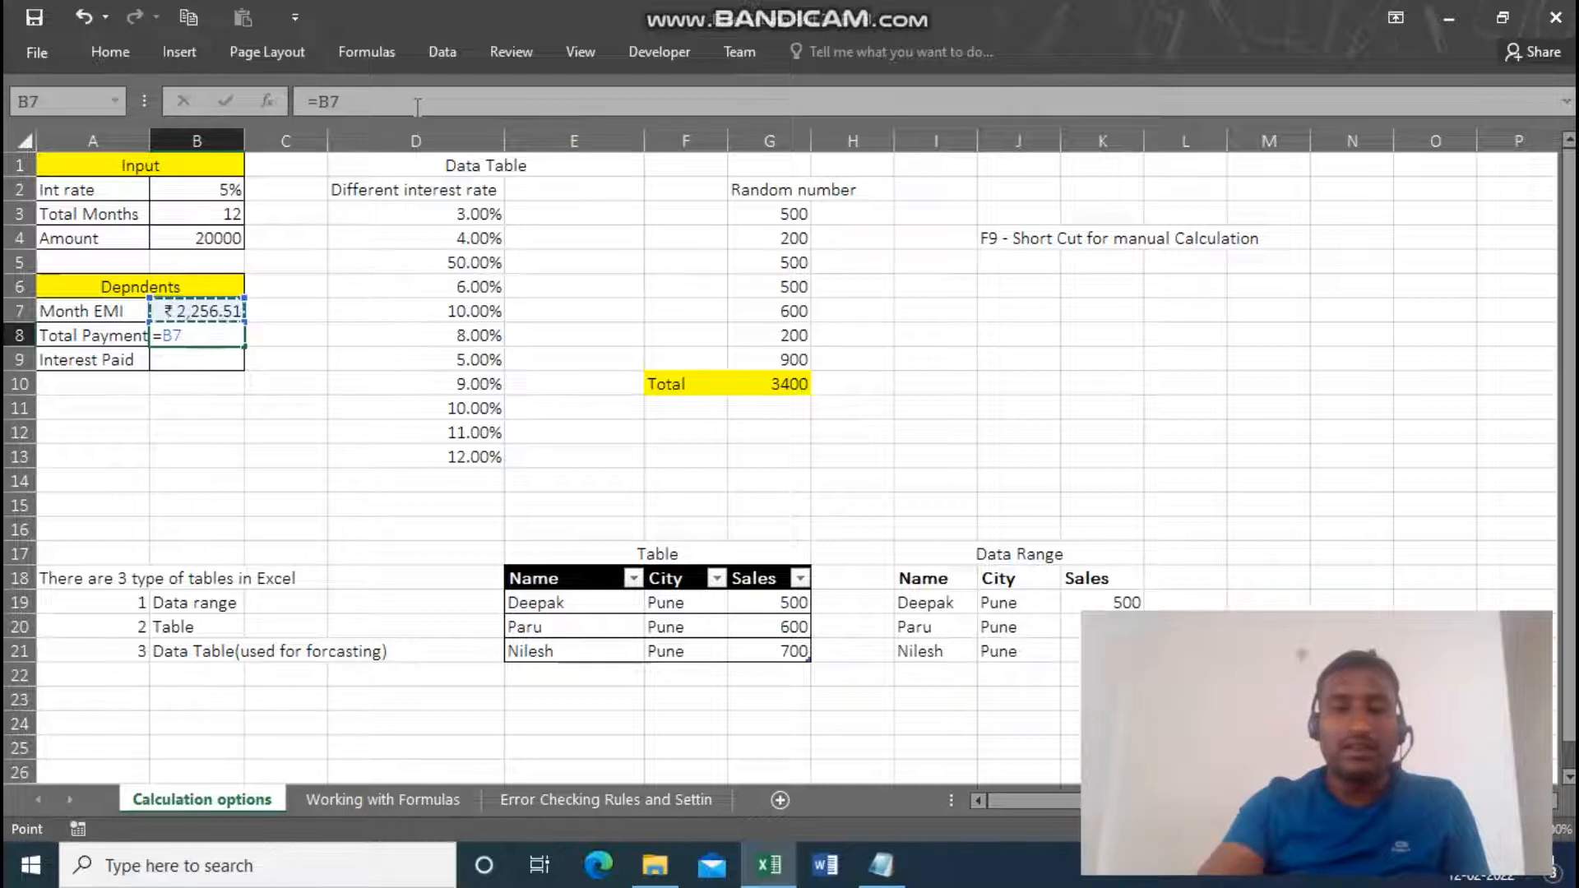
{"action": "type", "text": "*"}
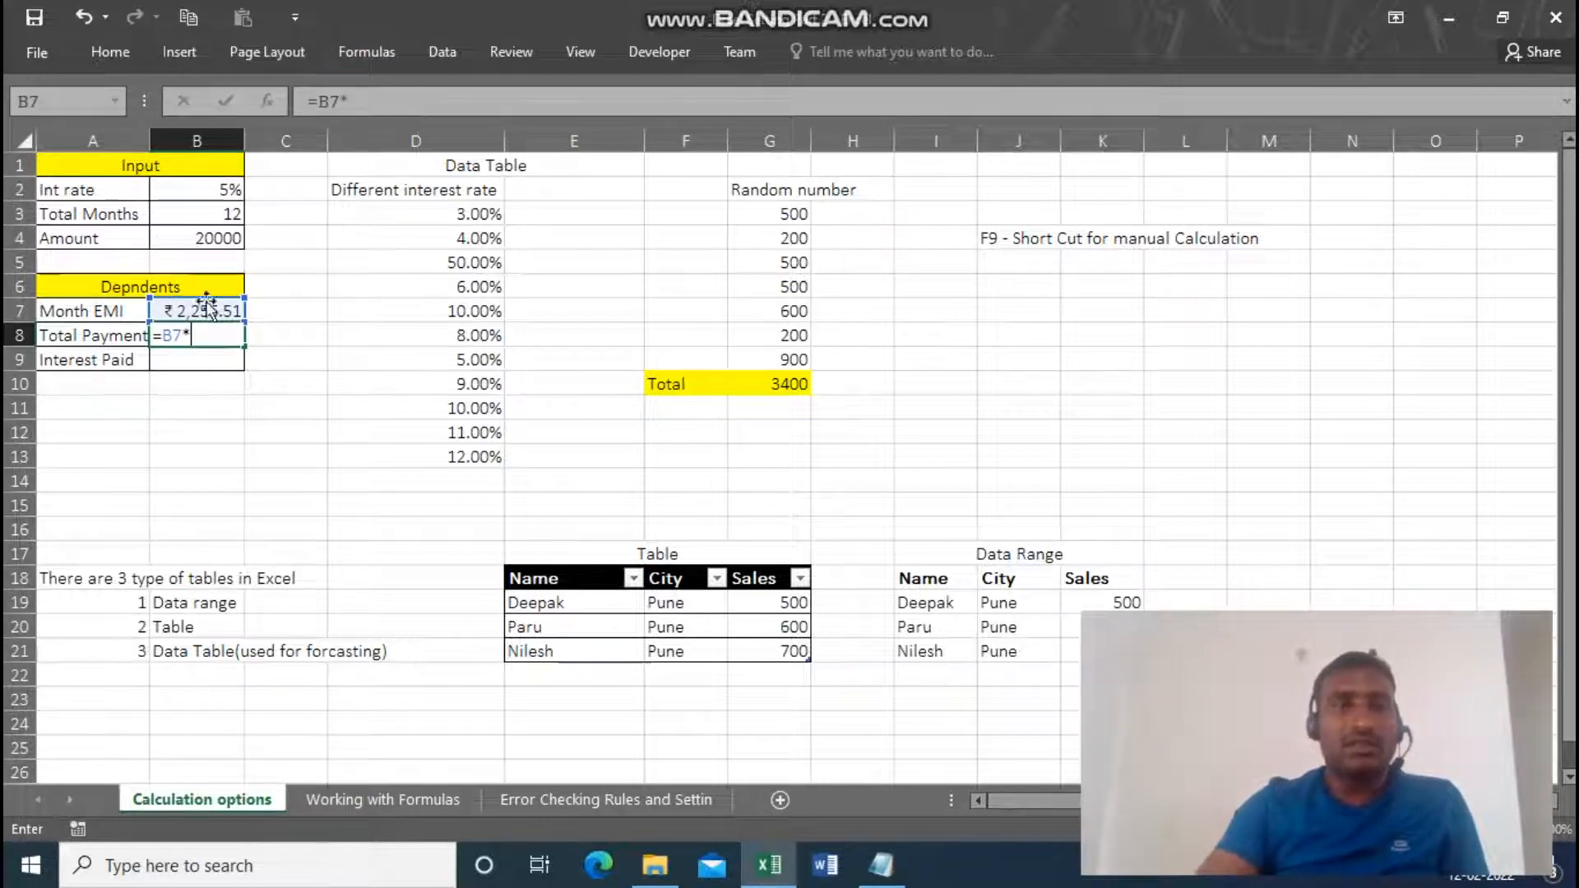
{"action": "left_click", "coordinate": [185, 216]}
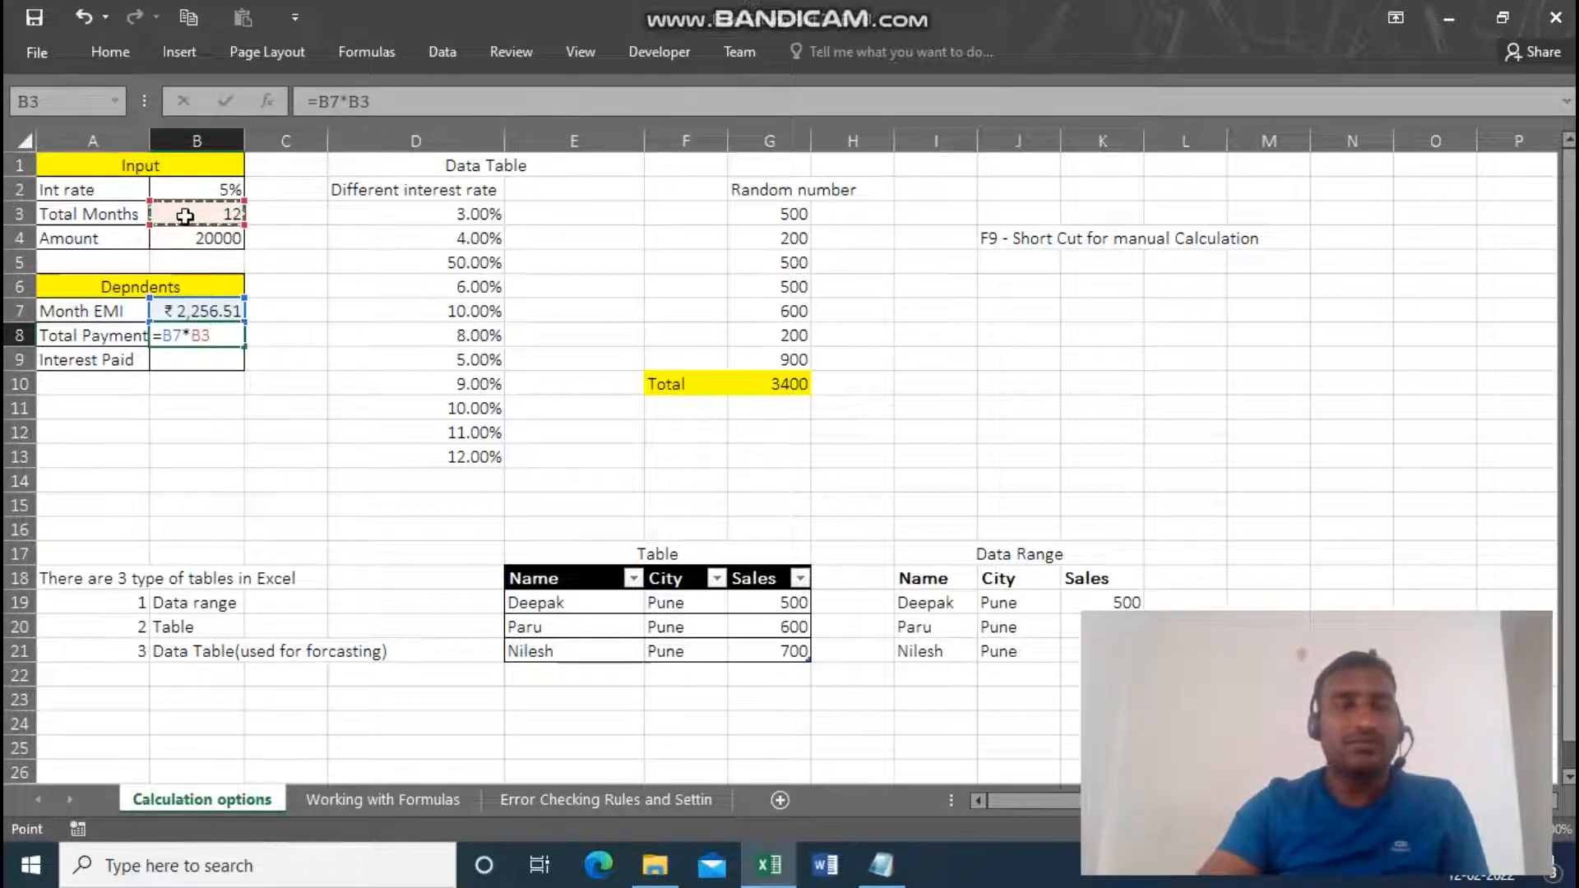
{"action": "key", "text": "Return"}
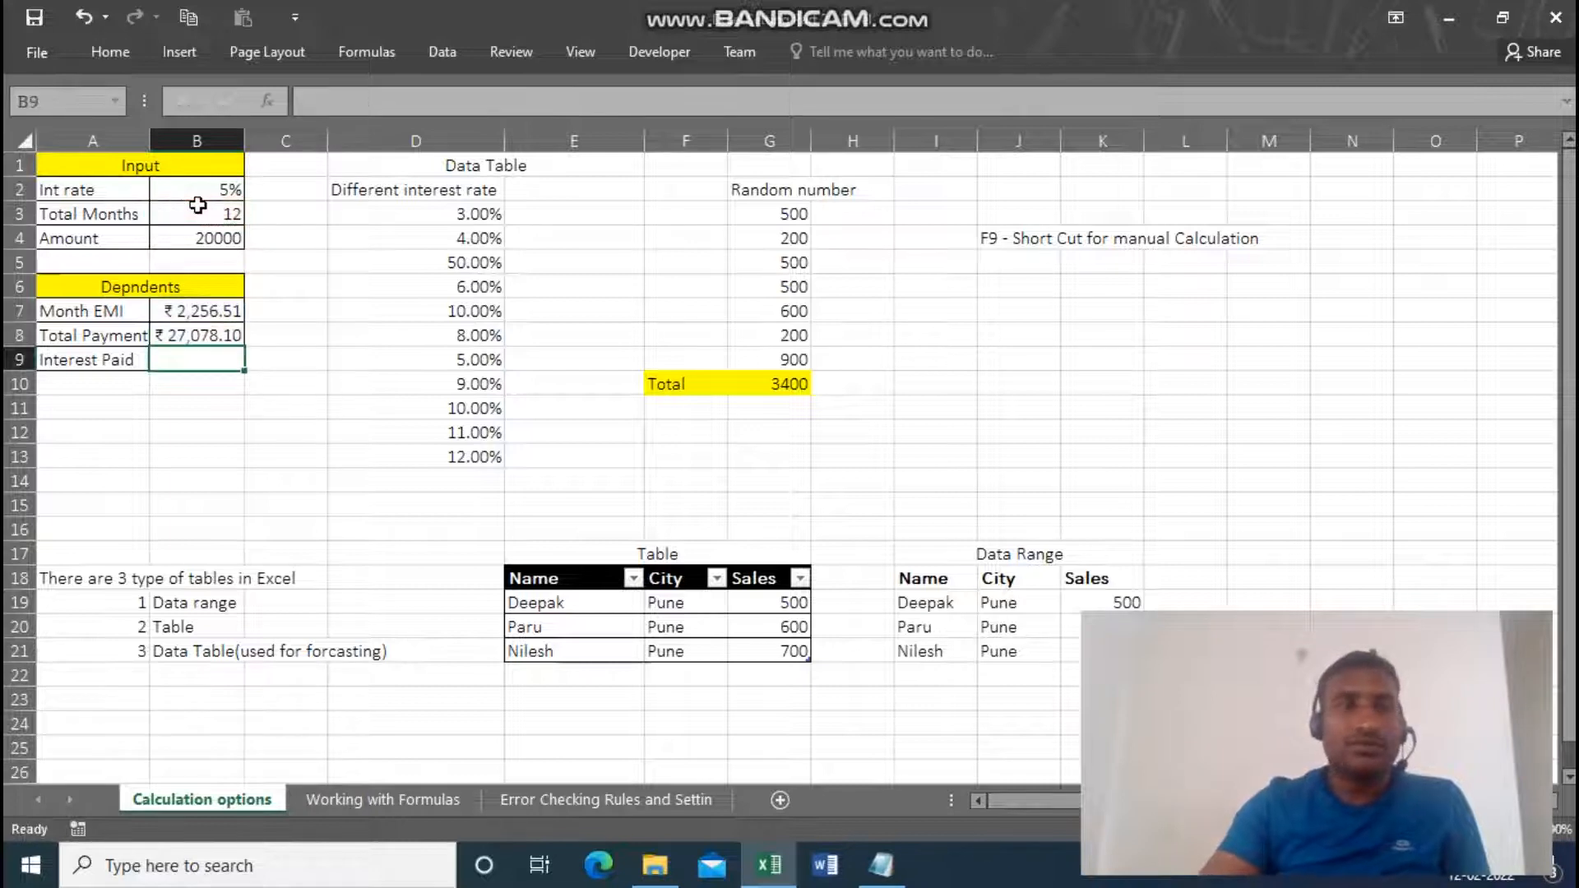
Calculate the Interest Paid in B9 as total payment minus the loan amount with =B8-B4.
{"action": "key", "text": "Return"}
{"action": "key", "text": "Up"}
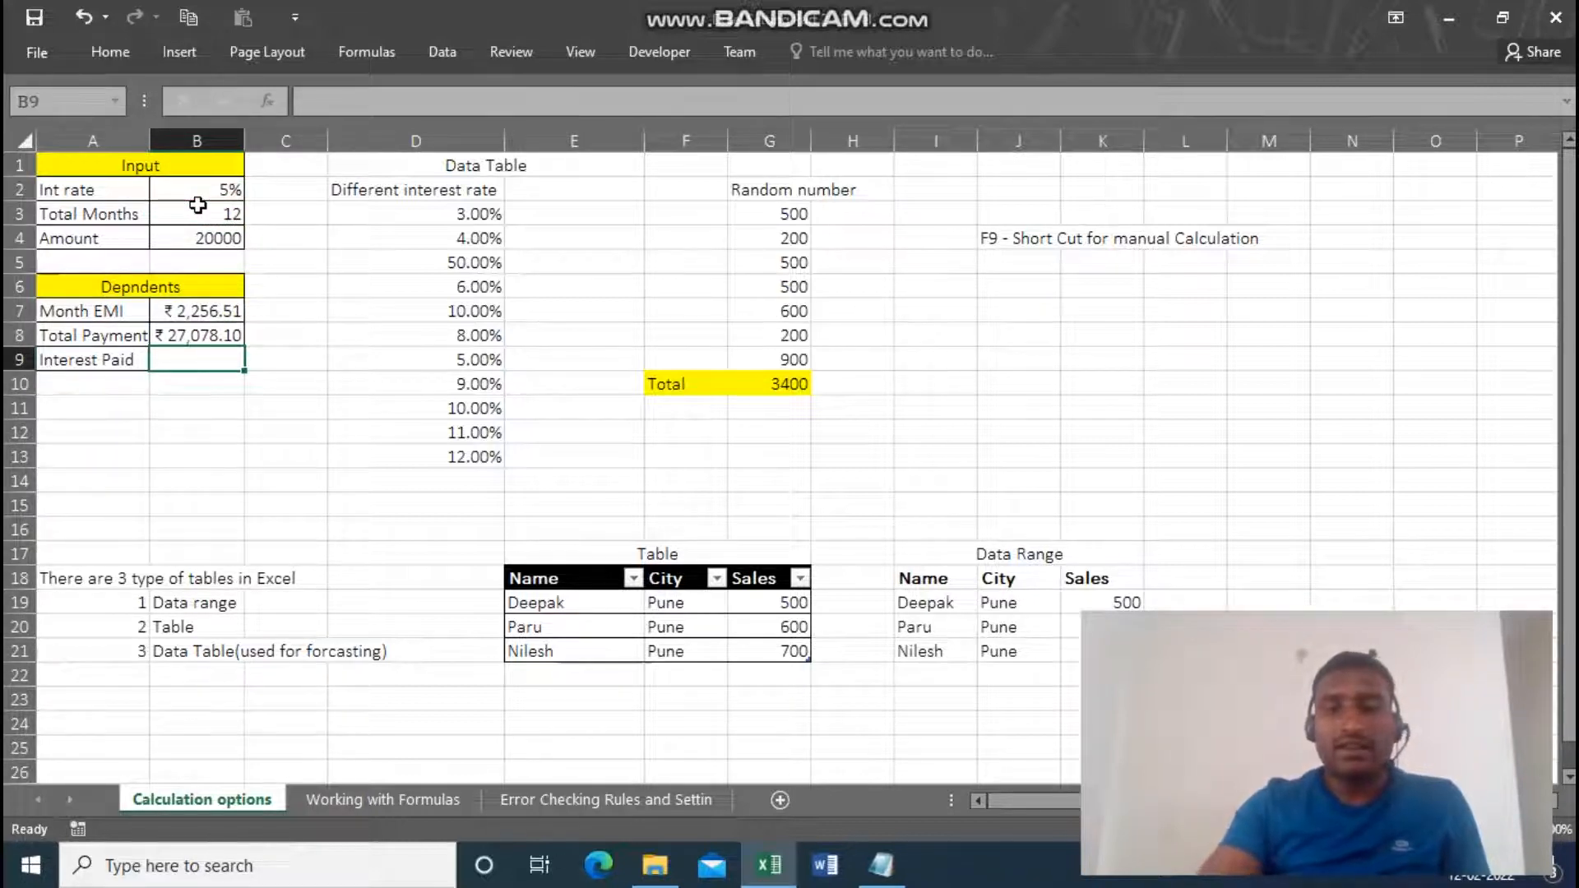
{"action": "type", "text": "="}
{"action": "key", "text": "Up"}
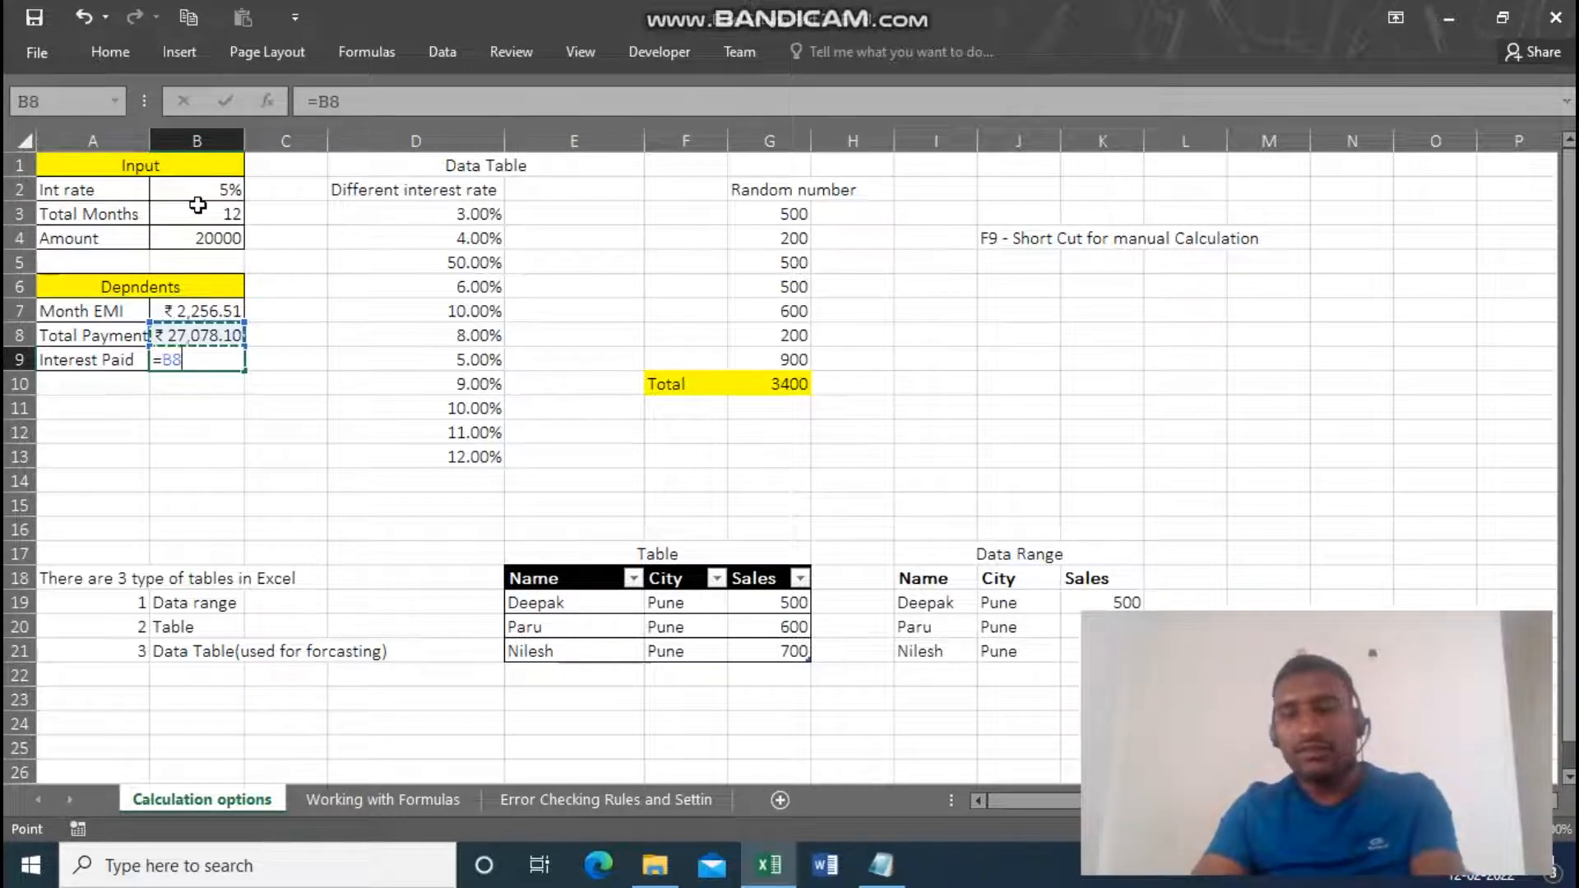
{"action": "type", "text": "-"}
{"action": "key", "text": "Up"}
{"action": "key", "text": "Up"}
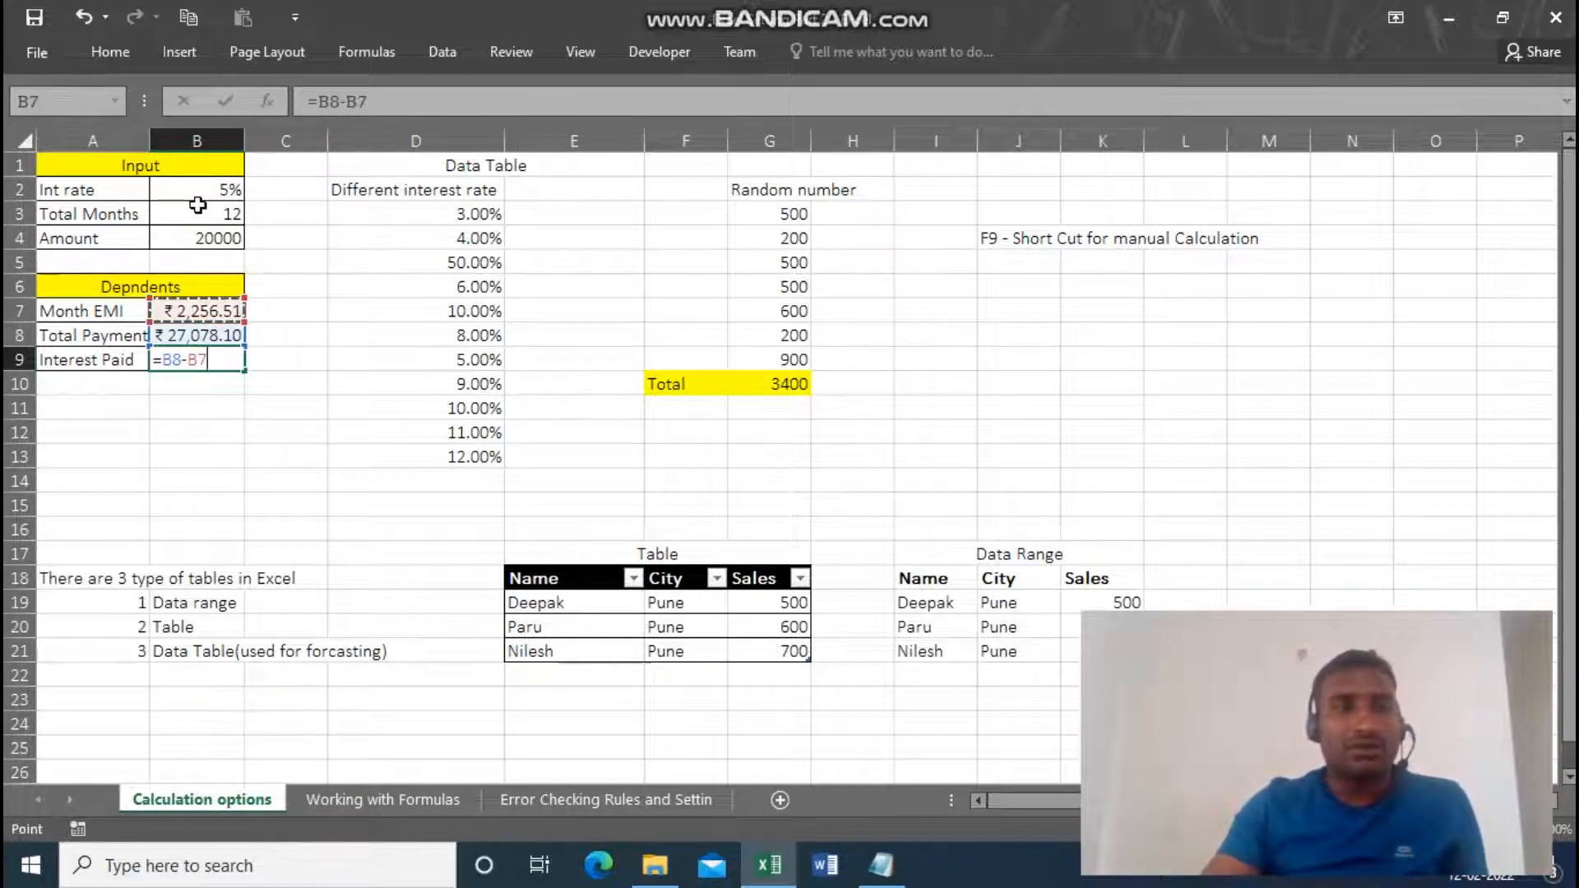
{"action": "key", "text": "Up"}
{"action": "key", "text": "Up"}
{"action": "key", "text": "Up"}
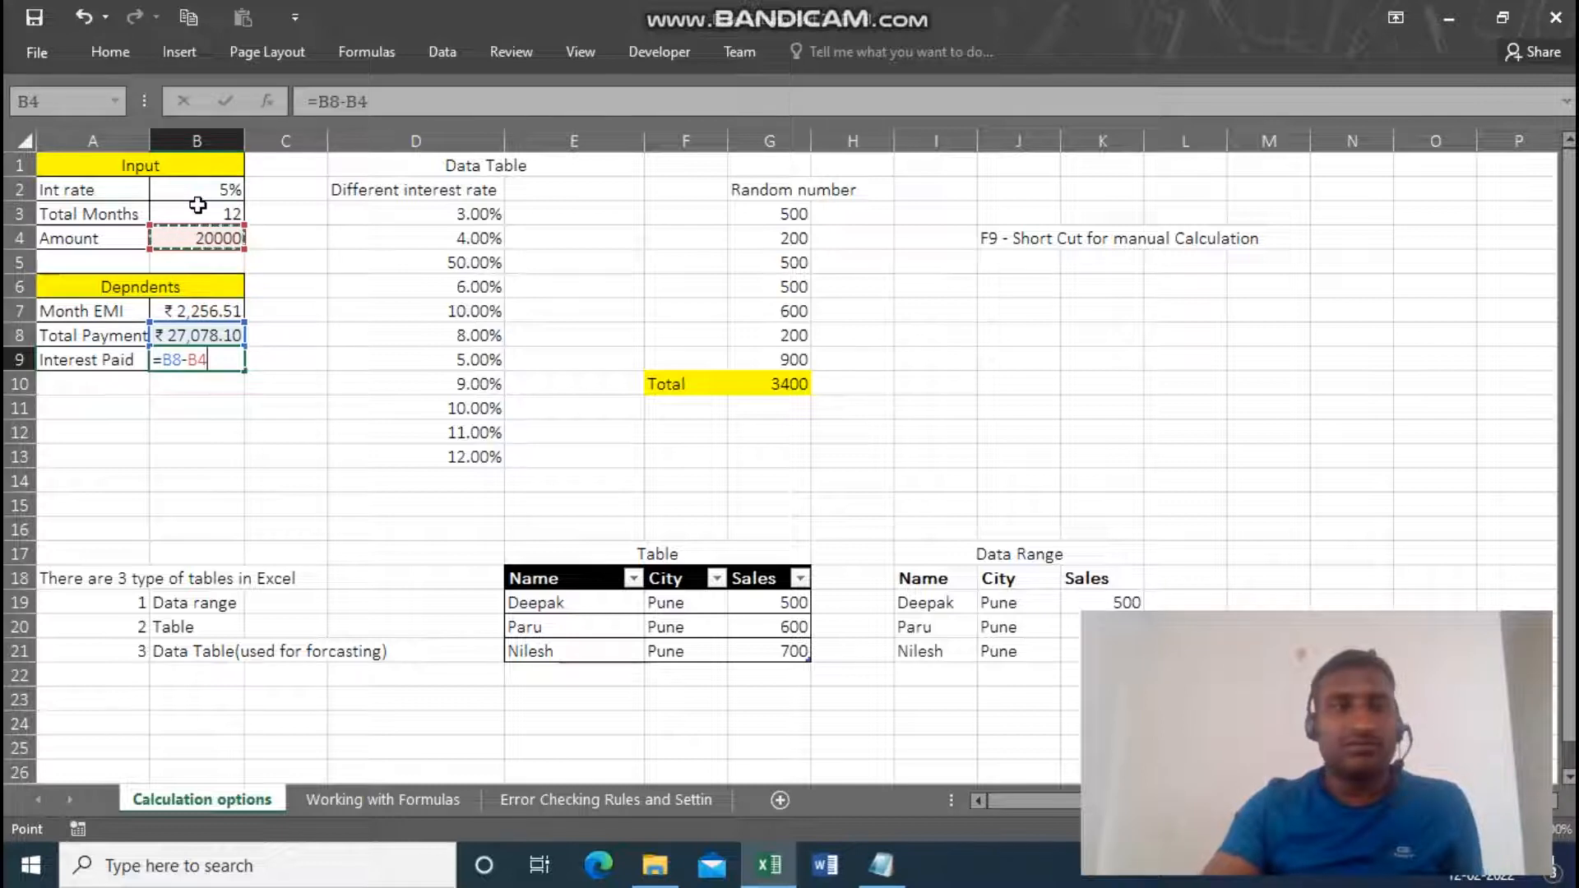
{"action": "key", "text": "Return"}
{"action": "key", "text": "Up"}
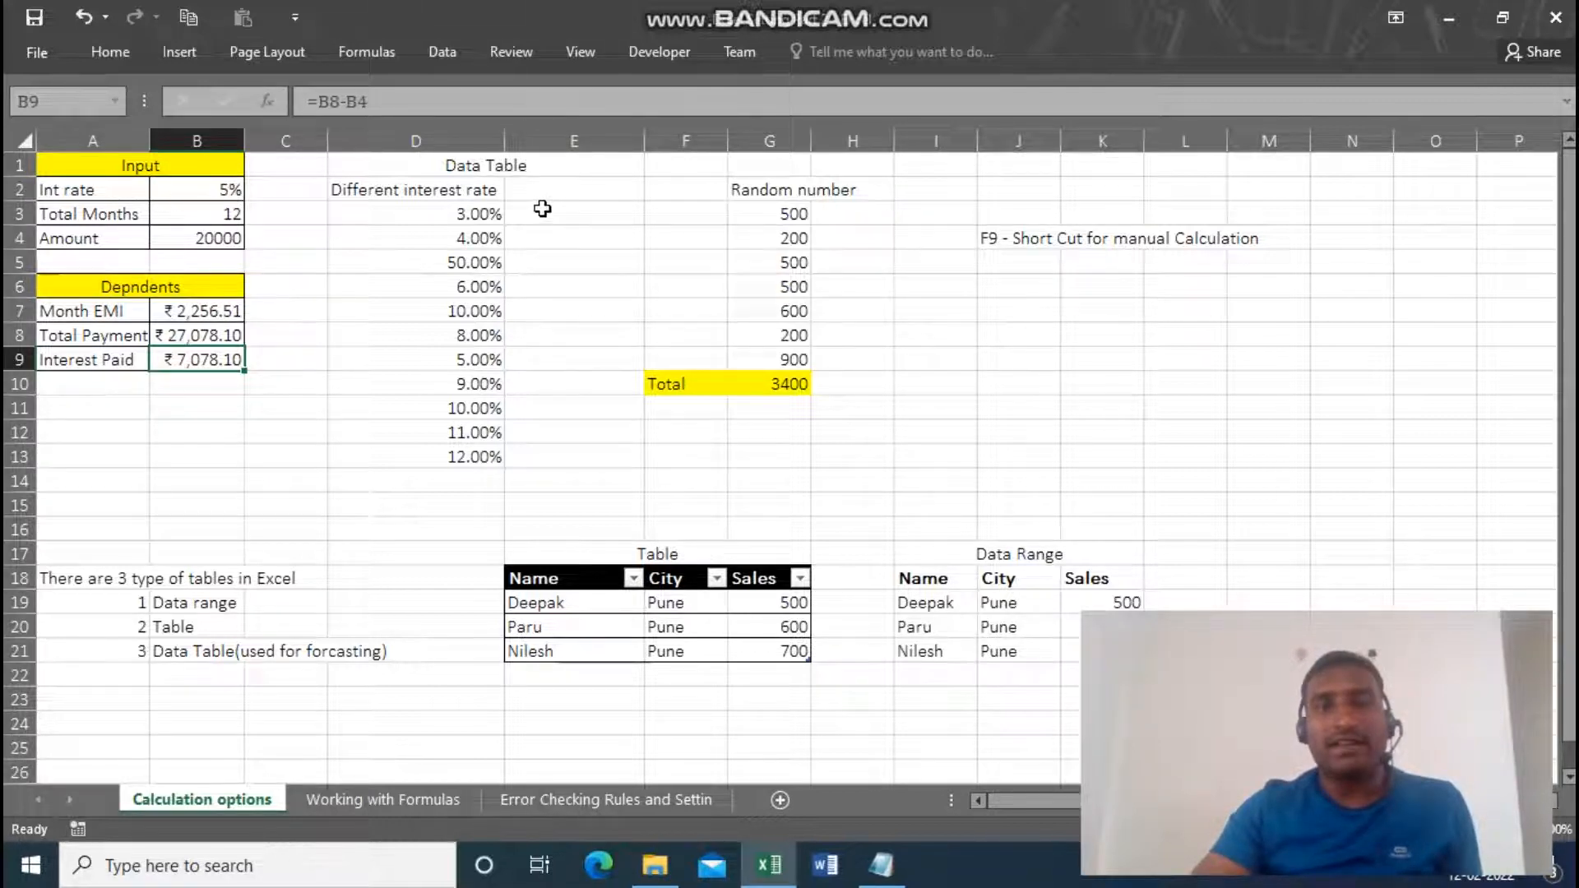
Link E2, beside the Different interest rate heading, to the Month EMI result with =B7.
{"action": "left_click", "coordinate": [551, 197]}
{"action": "double_click", "coordinate": [556, 193]}
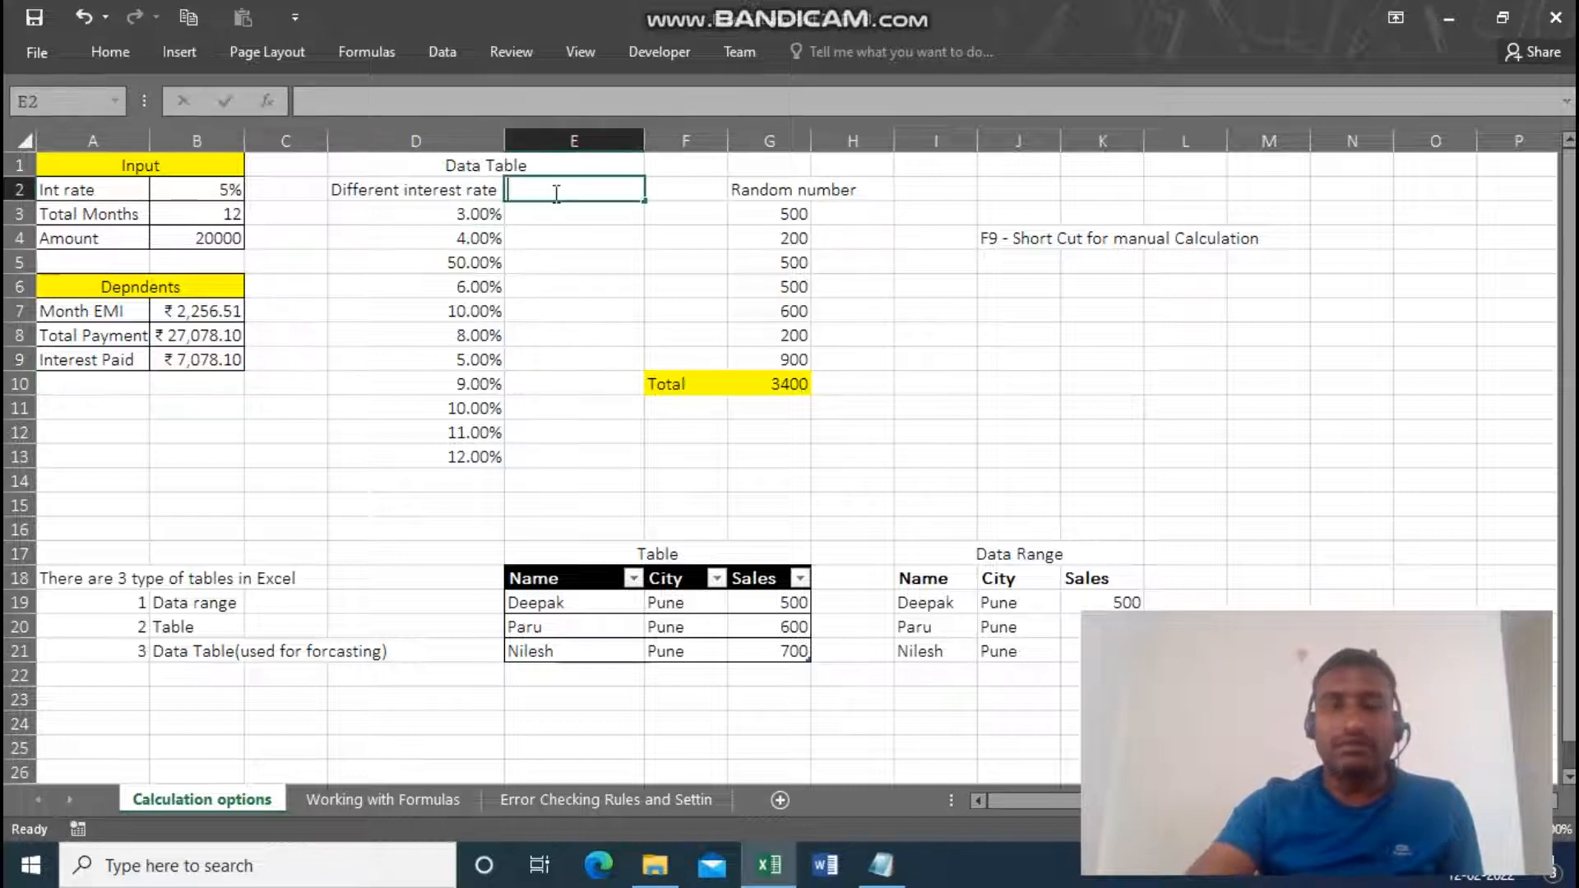
{"action": "type", "text": "="}
{"action": "left_click", "coordinate": [218, 312]}
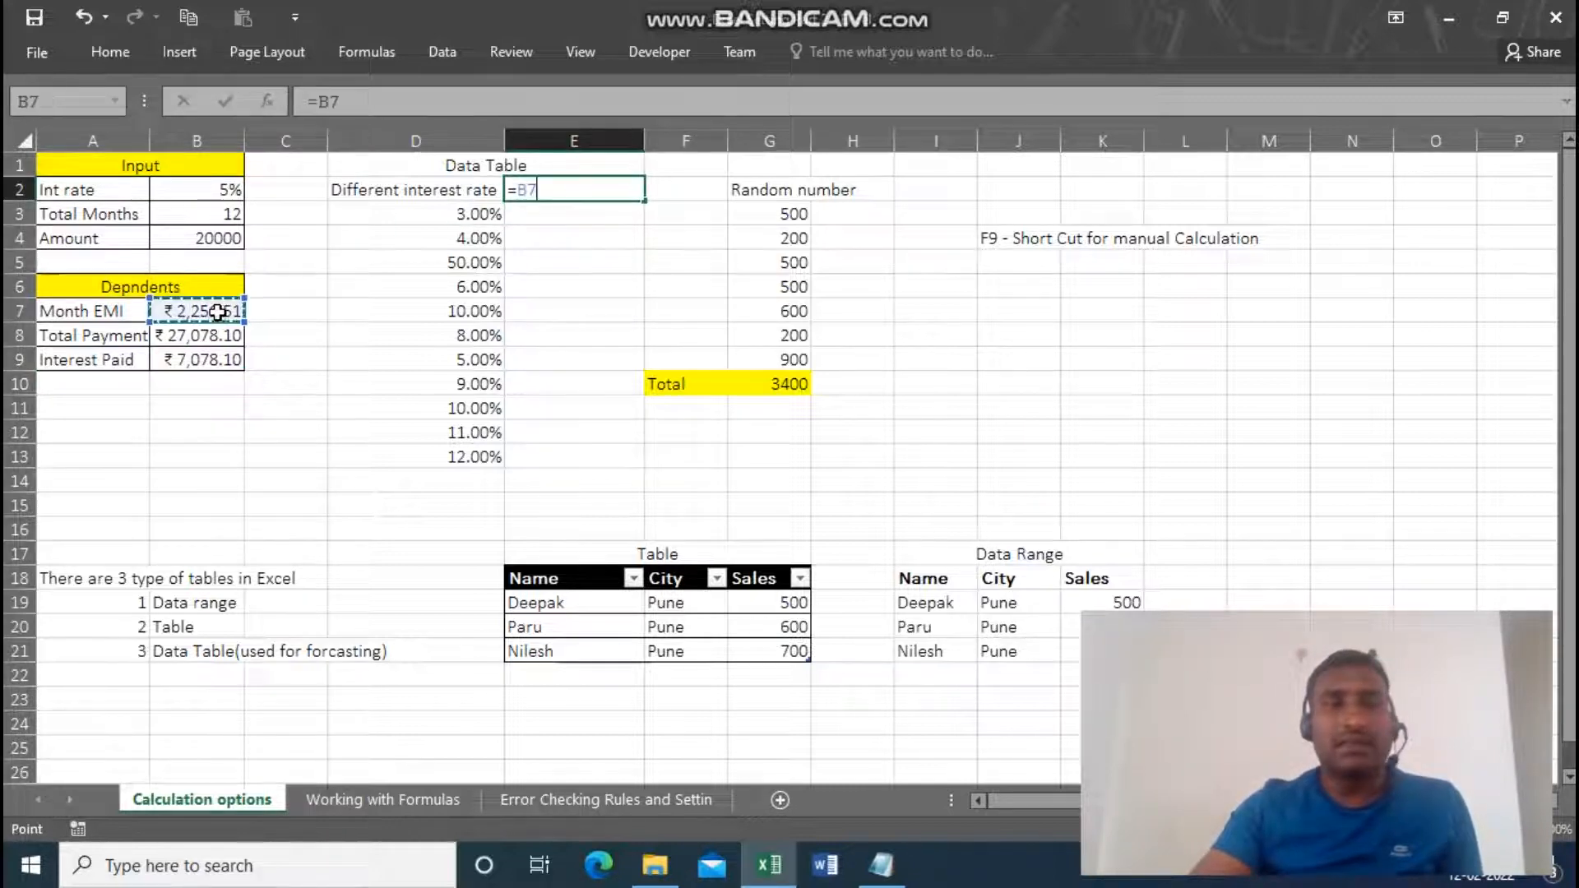
{"action": "key", "text": "Return"}
{"action": "key", "text": "Up"}
{"action": "key", "text": "Left"}
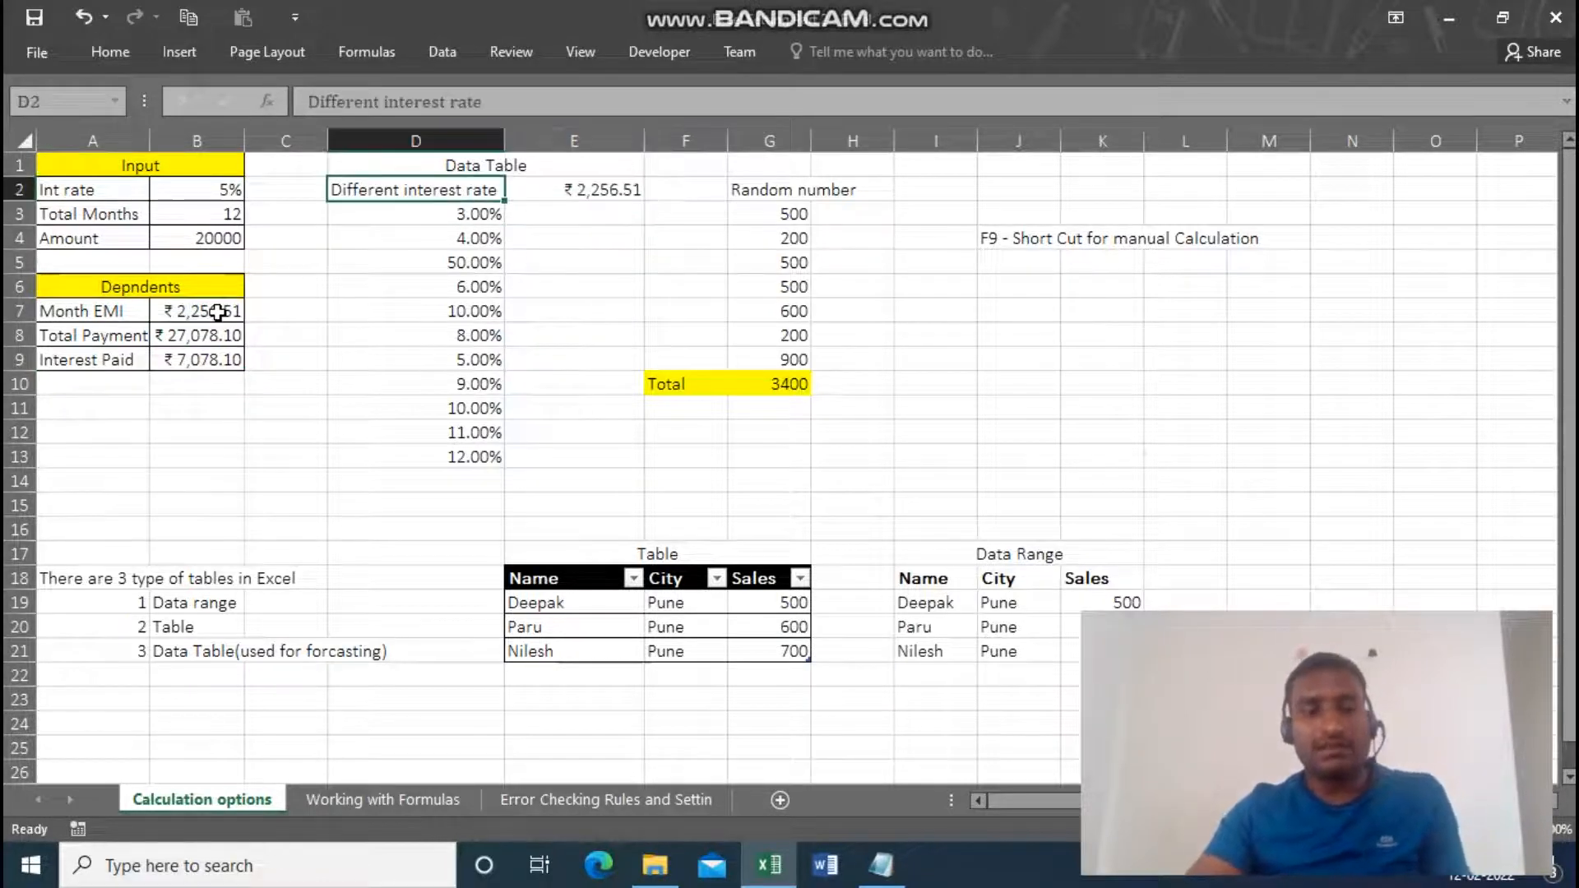
Create a one-variable What-If data table over D2:E13, using the interest rate cell B2 as the column input cell.
{"action": "key", "text": "shift+Right"}
{"action": "key", "text": "shift+Down"}
{"action": "key", "text": "shift+Down"}
{"action": "key", "text": "shift+Down"}
{"action": "key", "text": "shift+Down"}
{"action": "key", "text": "shift+Down"}
{"action": "key", "text": "shift+Down"}
{"action": "key", "text": "shift+Down"}
{"action": "key", "text": "shift+Down"}
{"action": "key", "text": "shift+Down"}
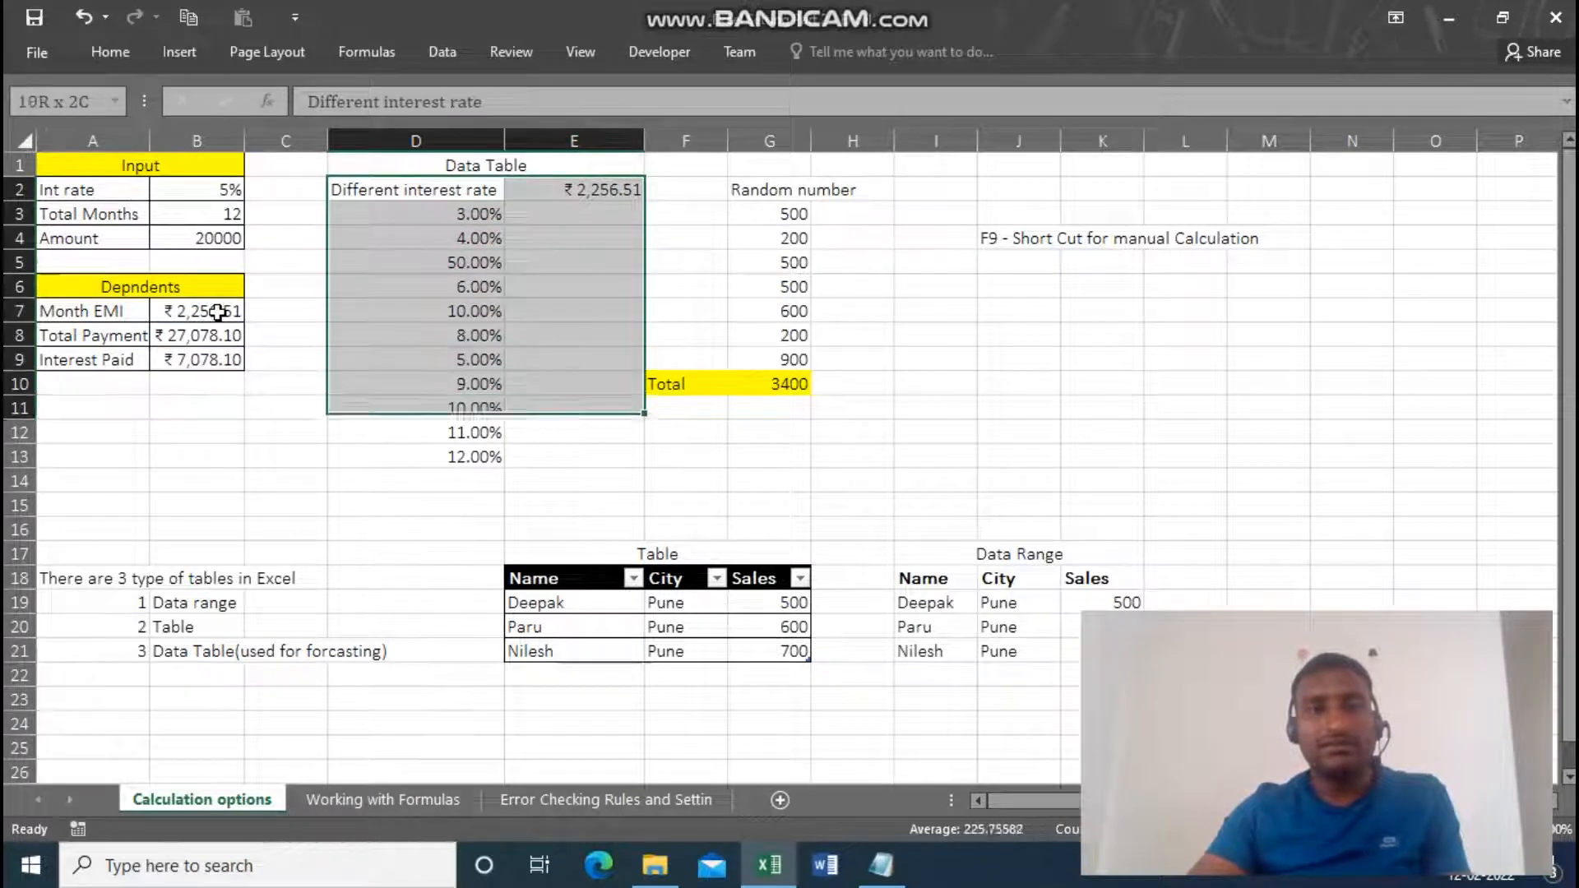
{"action": "key", "text": "shift+Down"}
{"action": "key", "text": "shift+Down"}
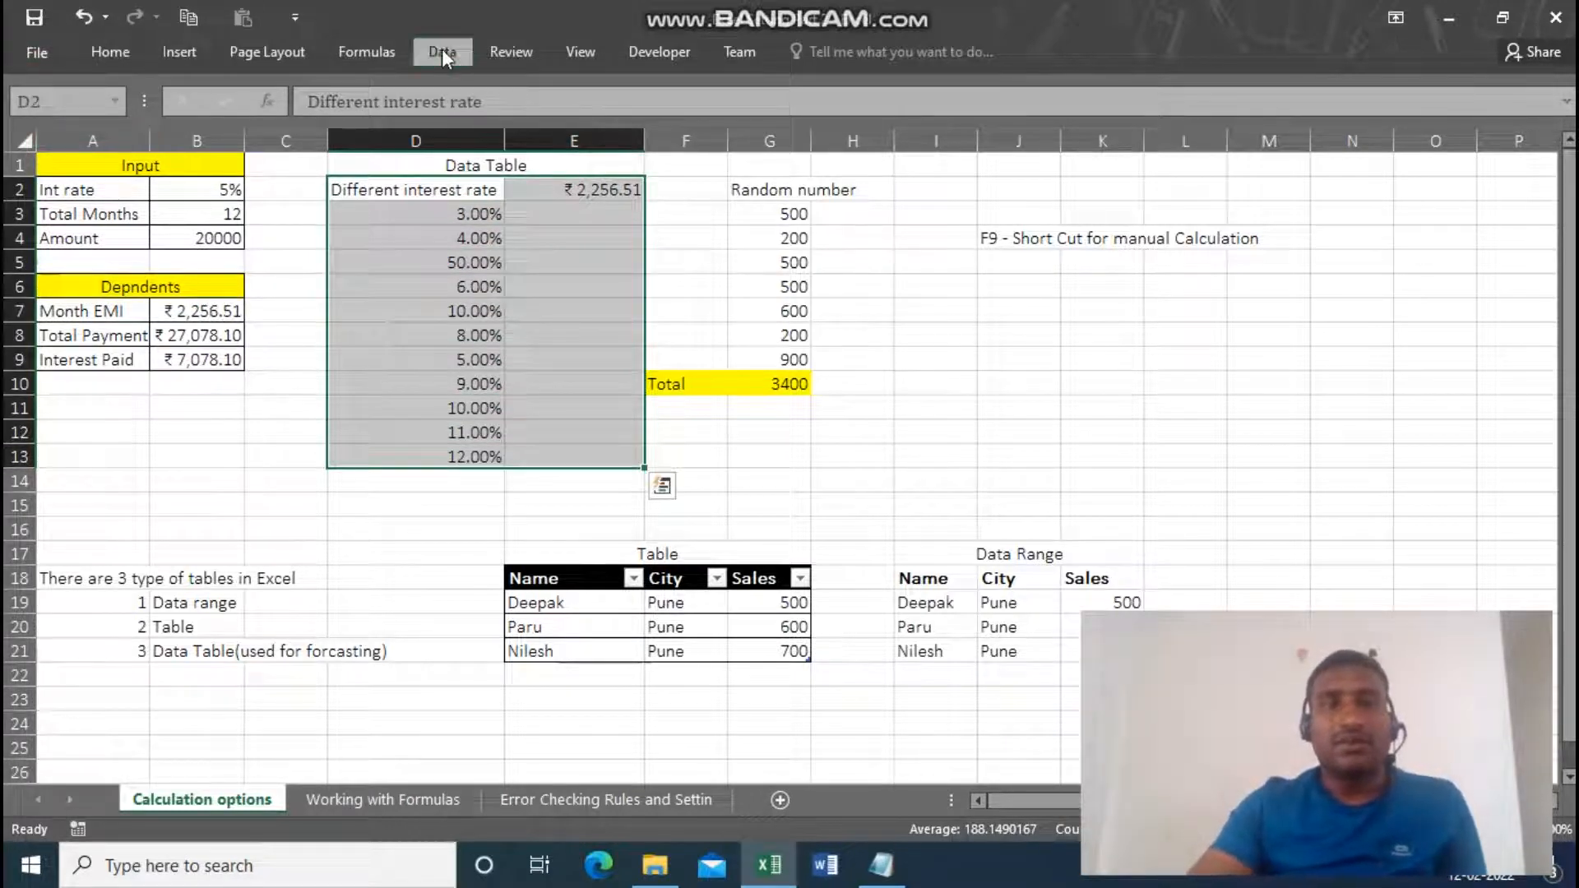
{"action": "left_click", "coordinate": [442, 51]}
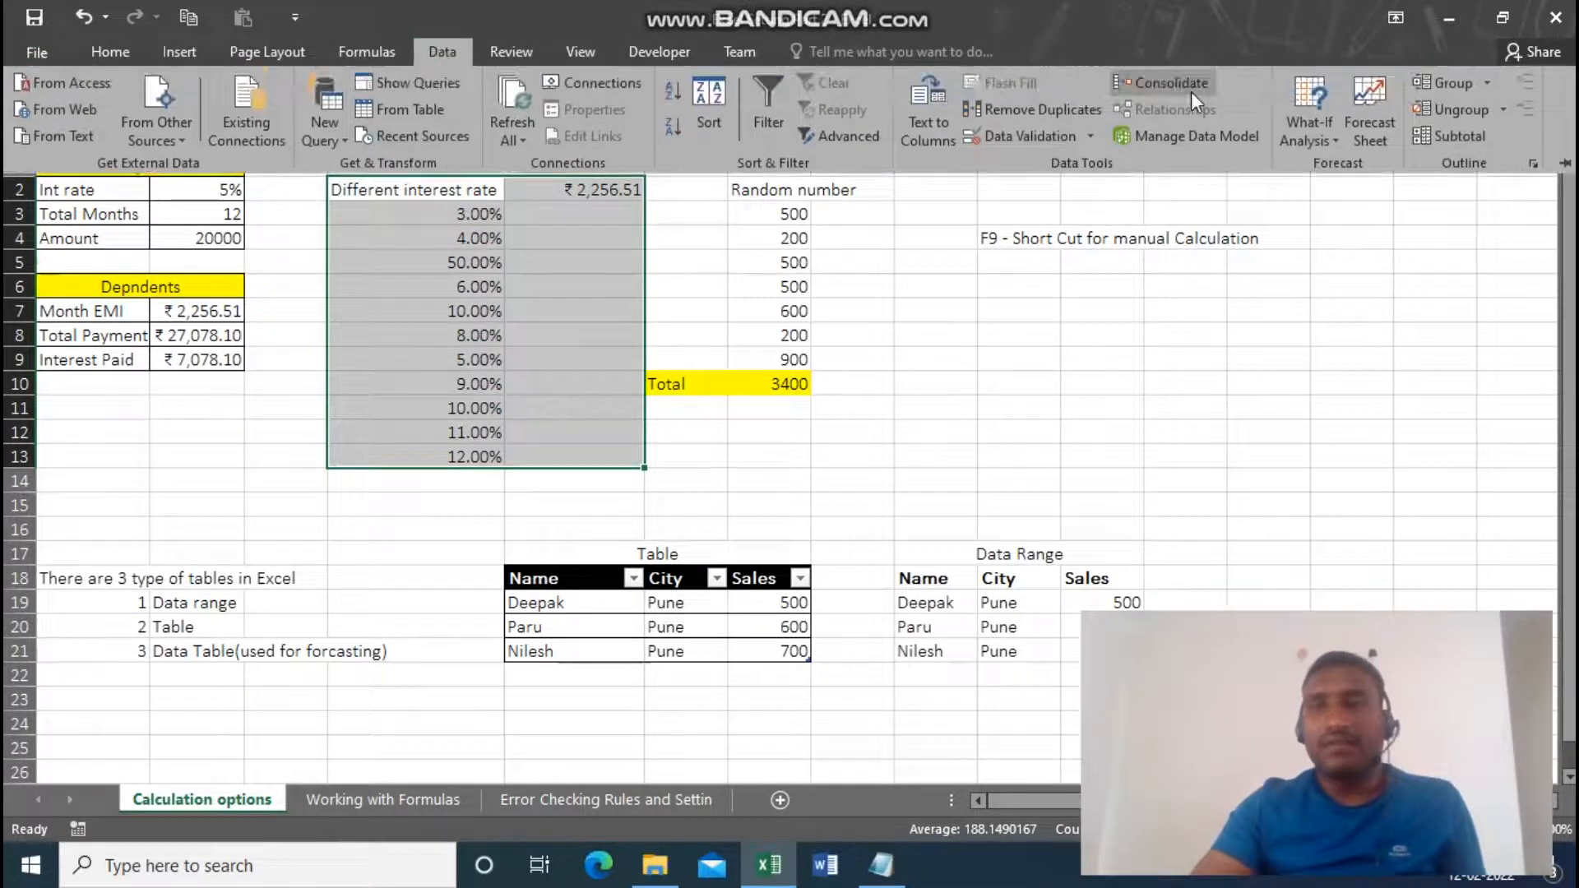
{"action": "left_click", "coordinate": [1334, 137]}
{"action": "left_click", "coordinate": [1351, 222]}
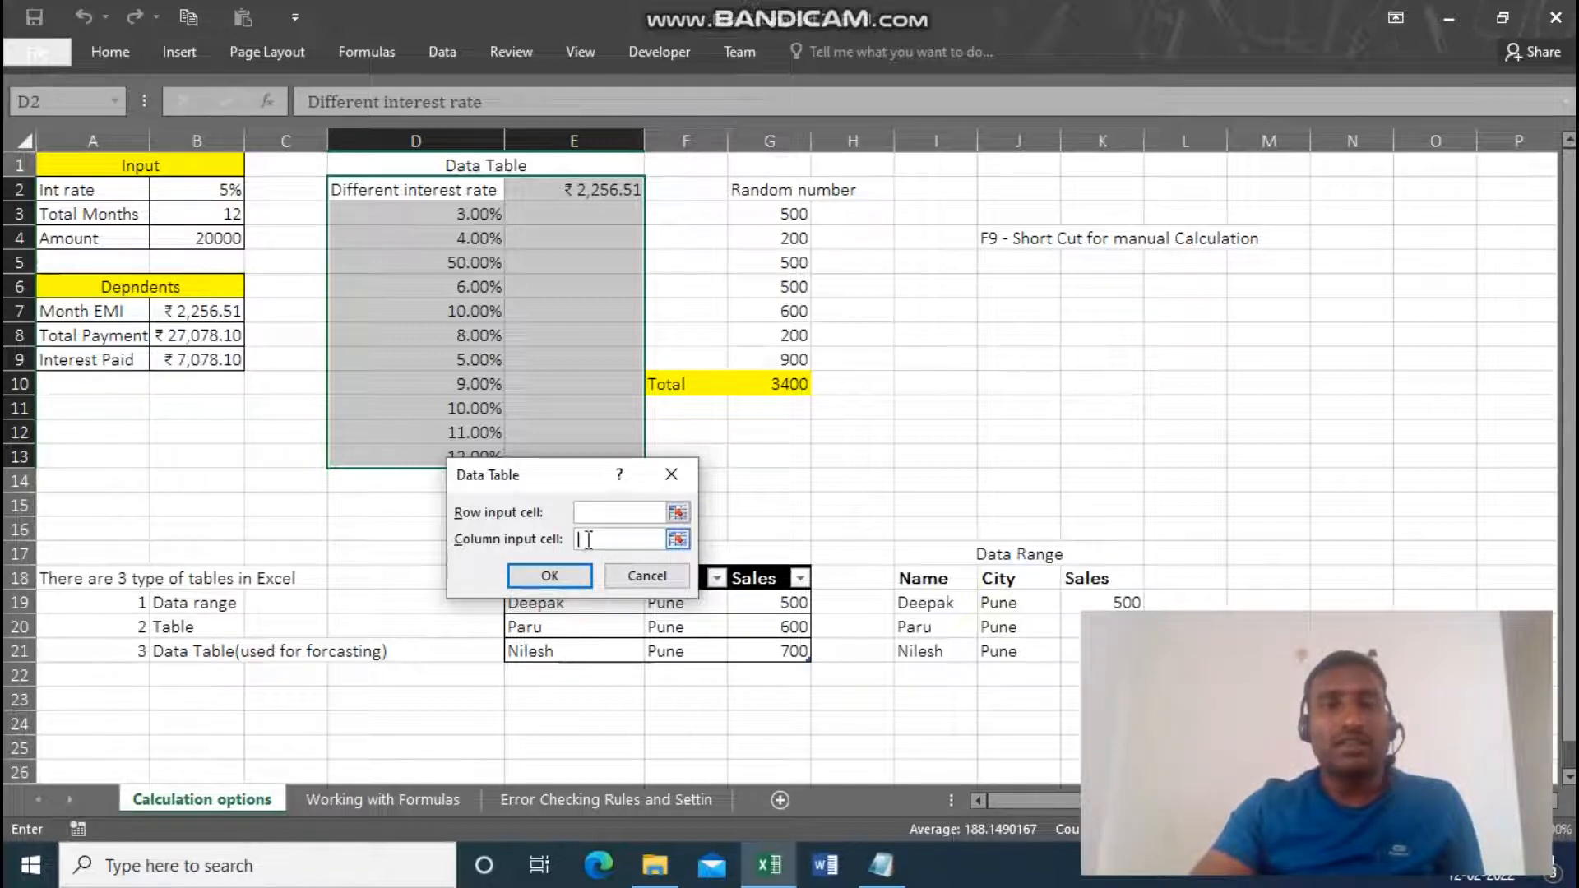
{"action": "left_click", "coordinate": [186, 192]}
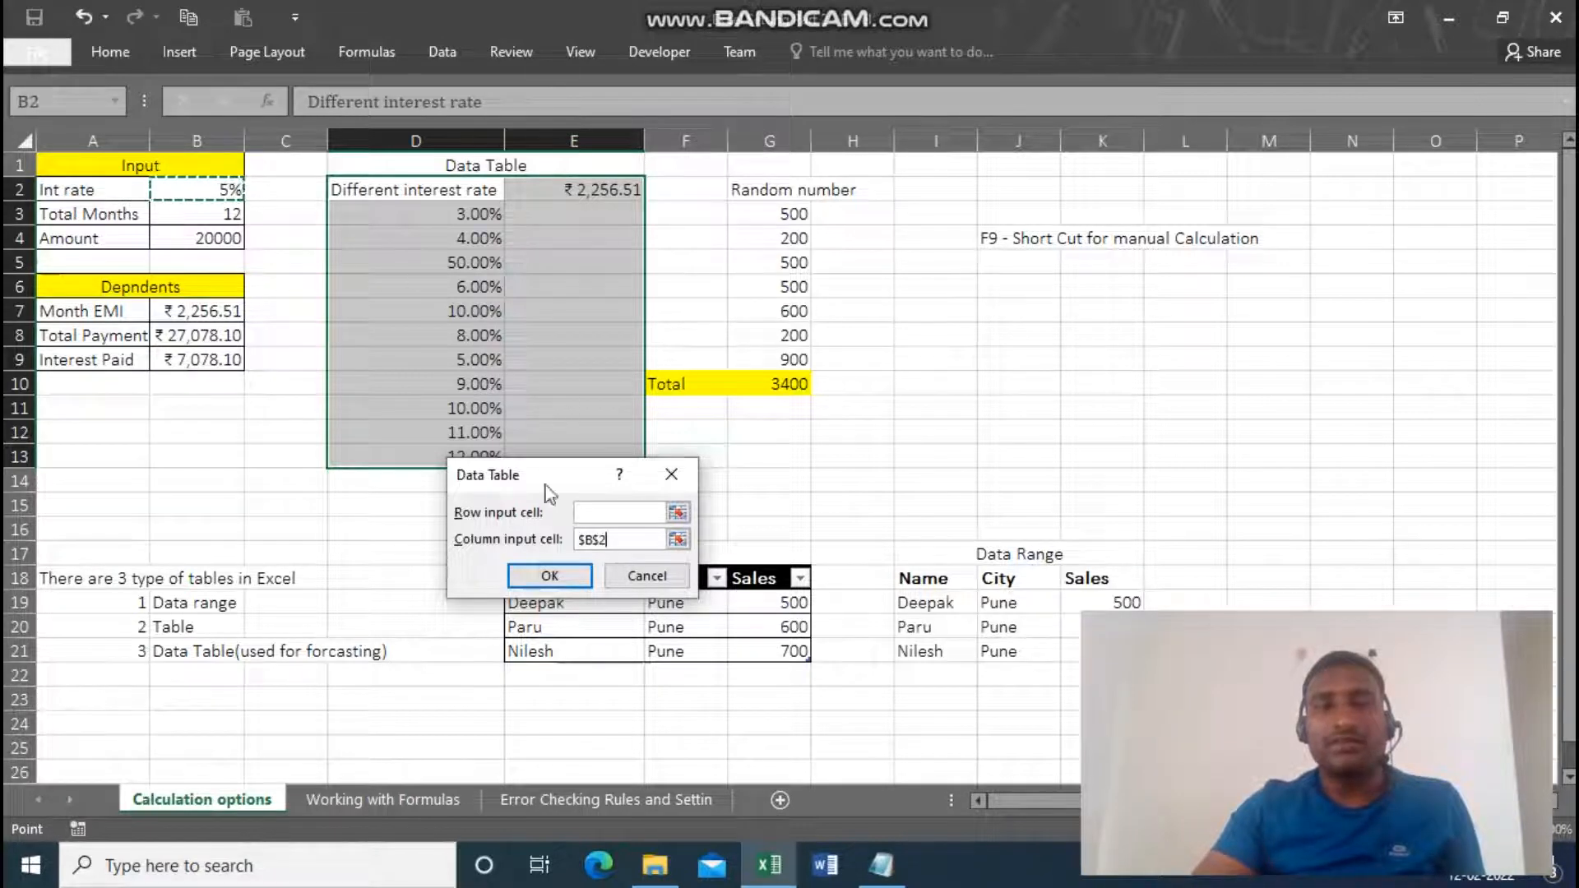
{"action": "left_click", "coordinate": [549, 575]}
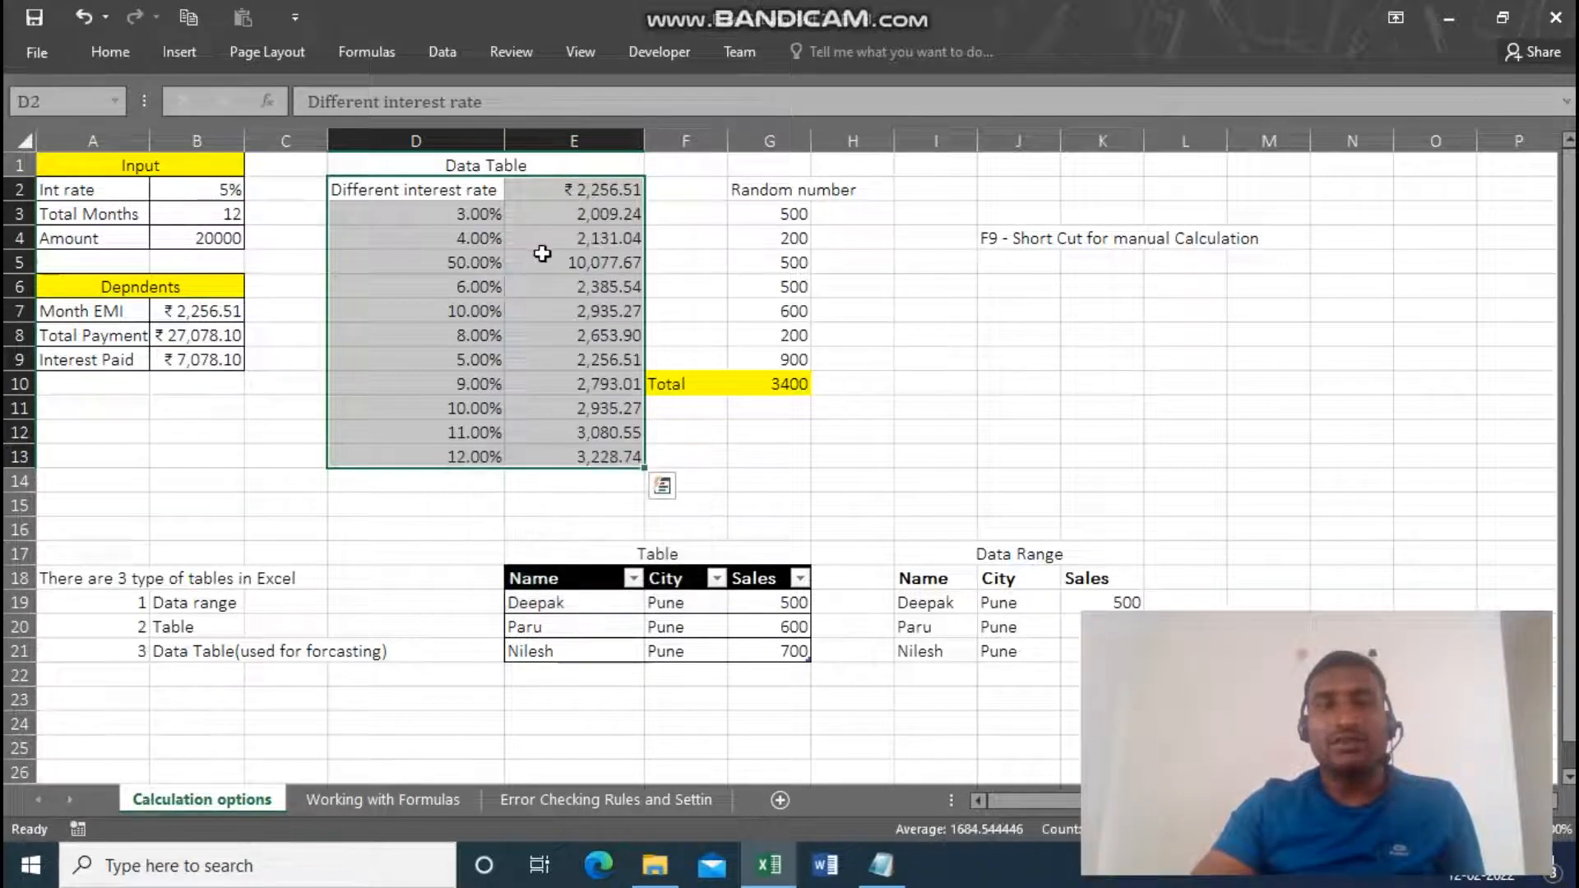
Examine the array formulas behind the calculated EMI values in column E of the data table.
{"action": "left_click", "coordinate": [569, 305]}
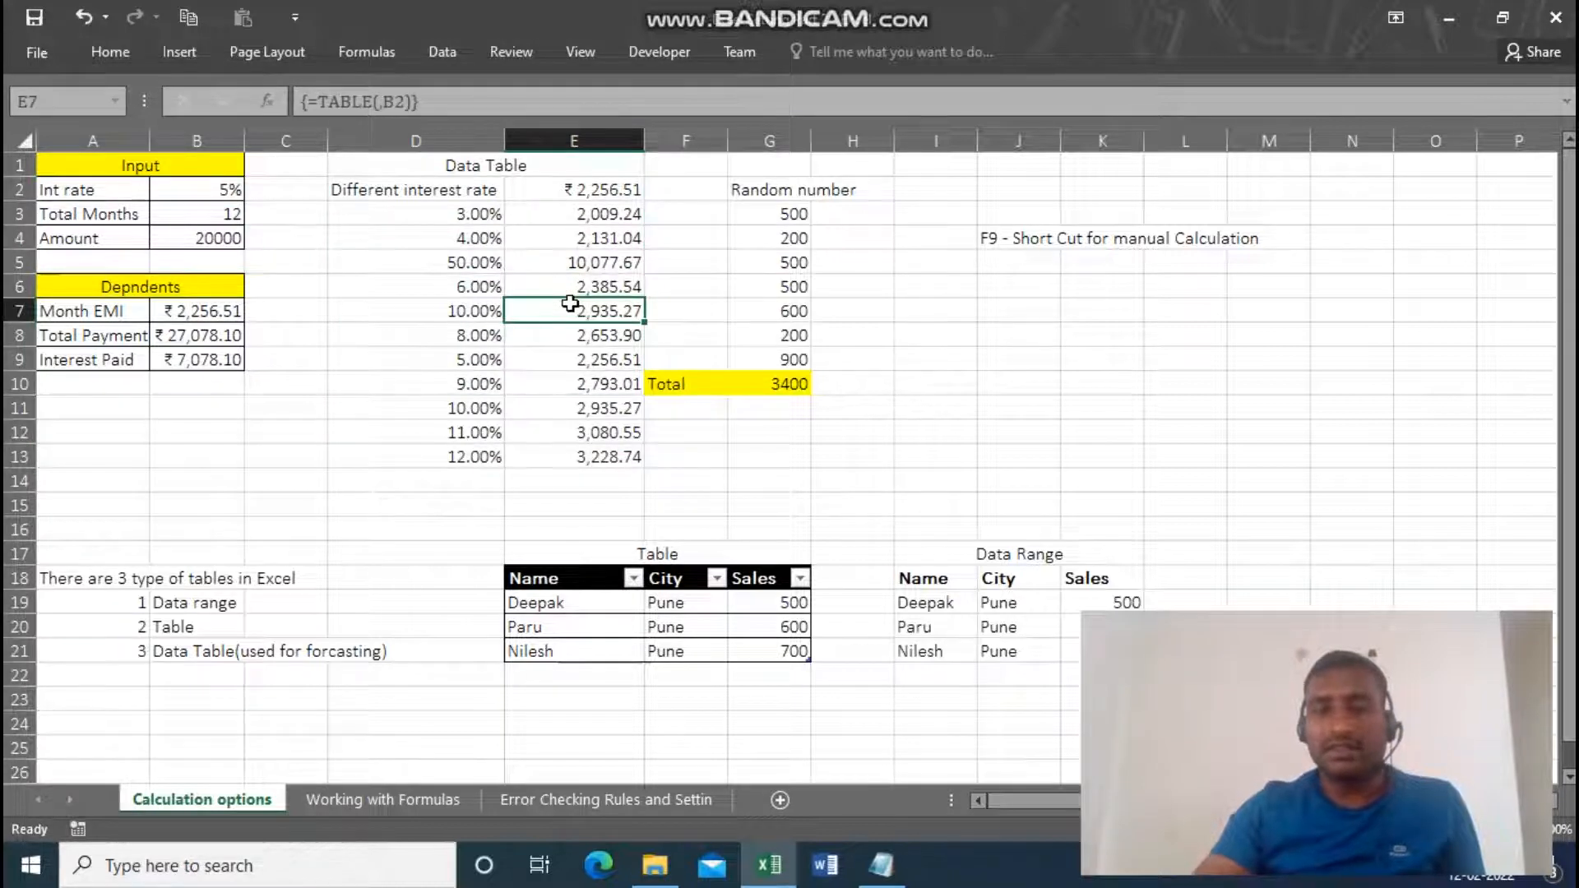
{"action": "key", "text": "Up"}
{"action": "key", "text": "Up"}
{"action": "key", "text": "Up"}
{"action": "key", "text": "Up"}
{"action": "key", "text": "Down"}
{"action": "key", "text": "Down"}
{"action": "key", "text": "Up"}
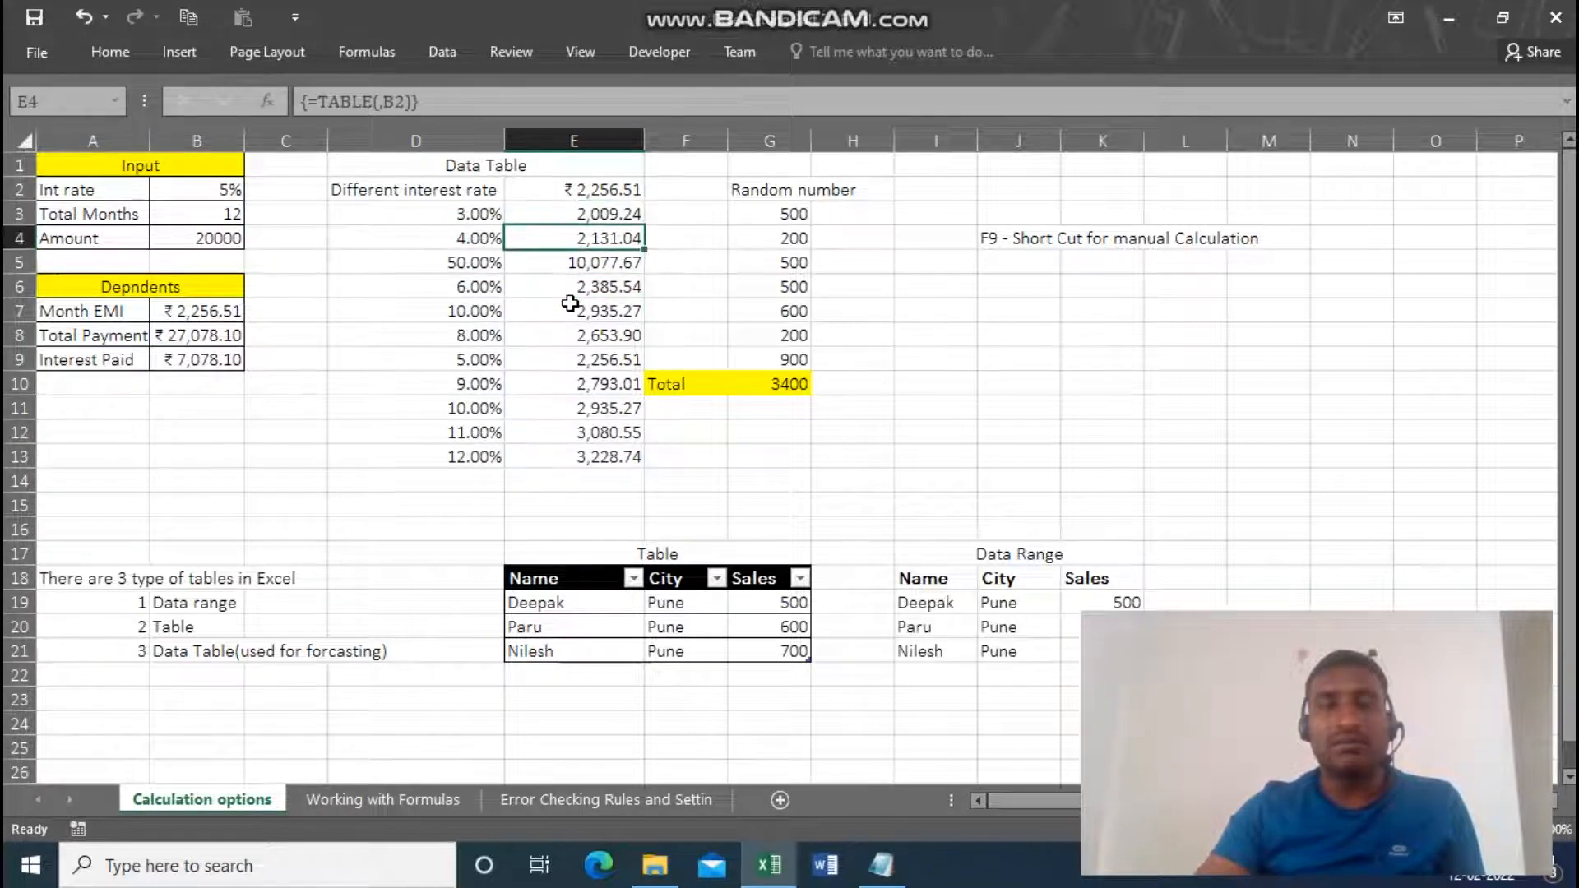
{"action": "key", "text": "Up"}
{"action": "key", "text": "Down"}
{"action": "key", "text": "Down"}
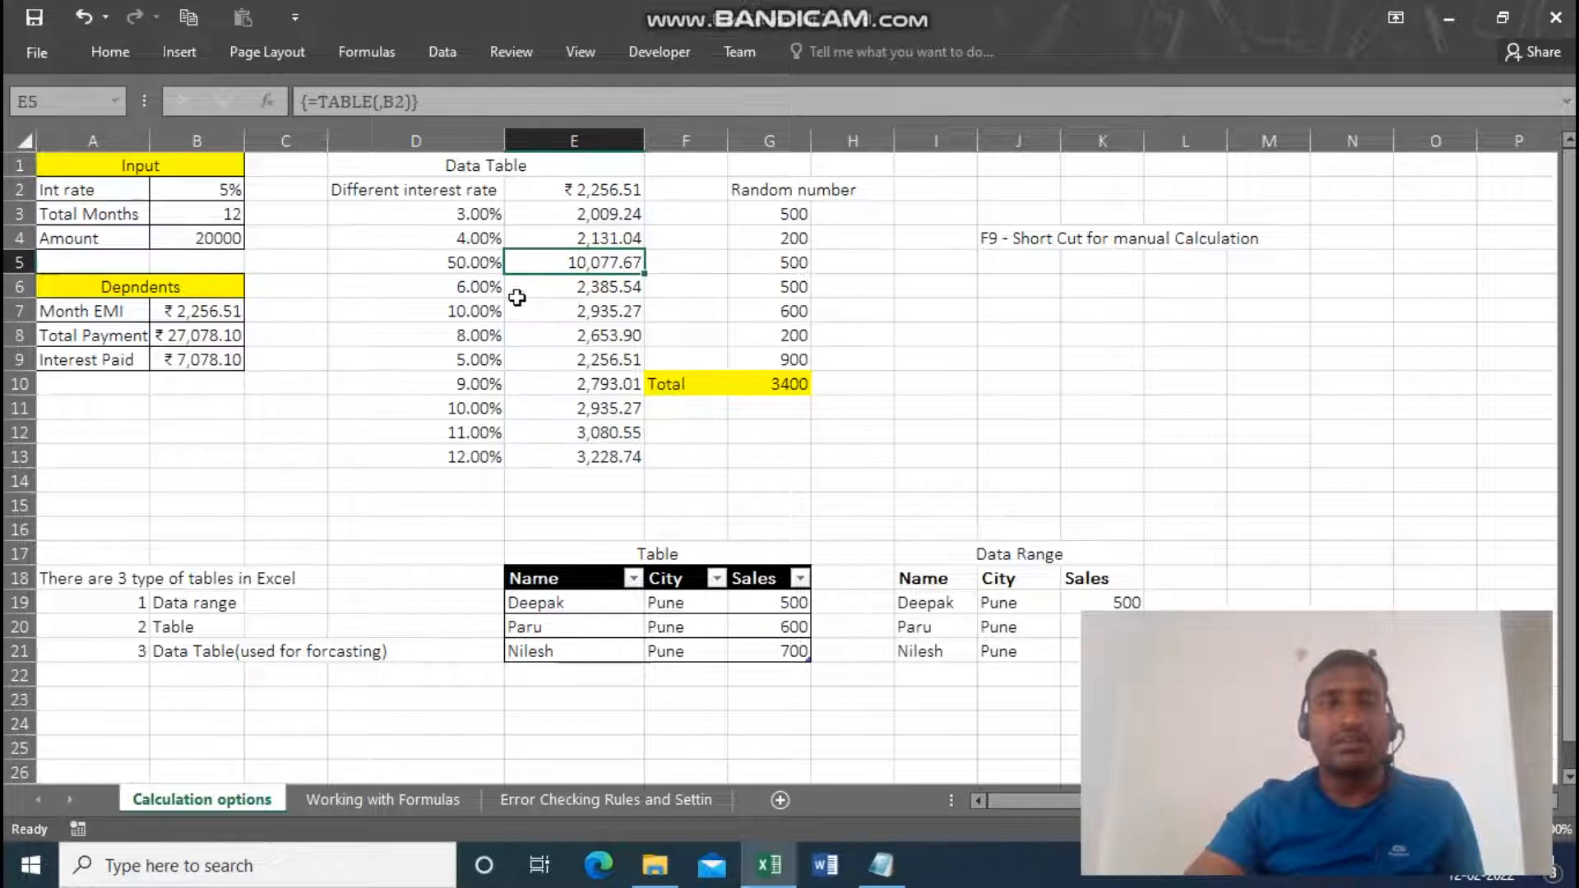
Change the interest rate in D6 to 15% and check the matching EMI in E6.
{"action": "left_click", "coordinate": [492, 290]}
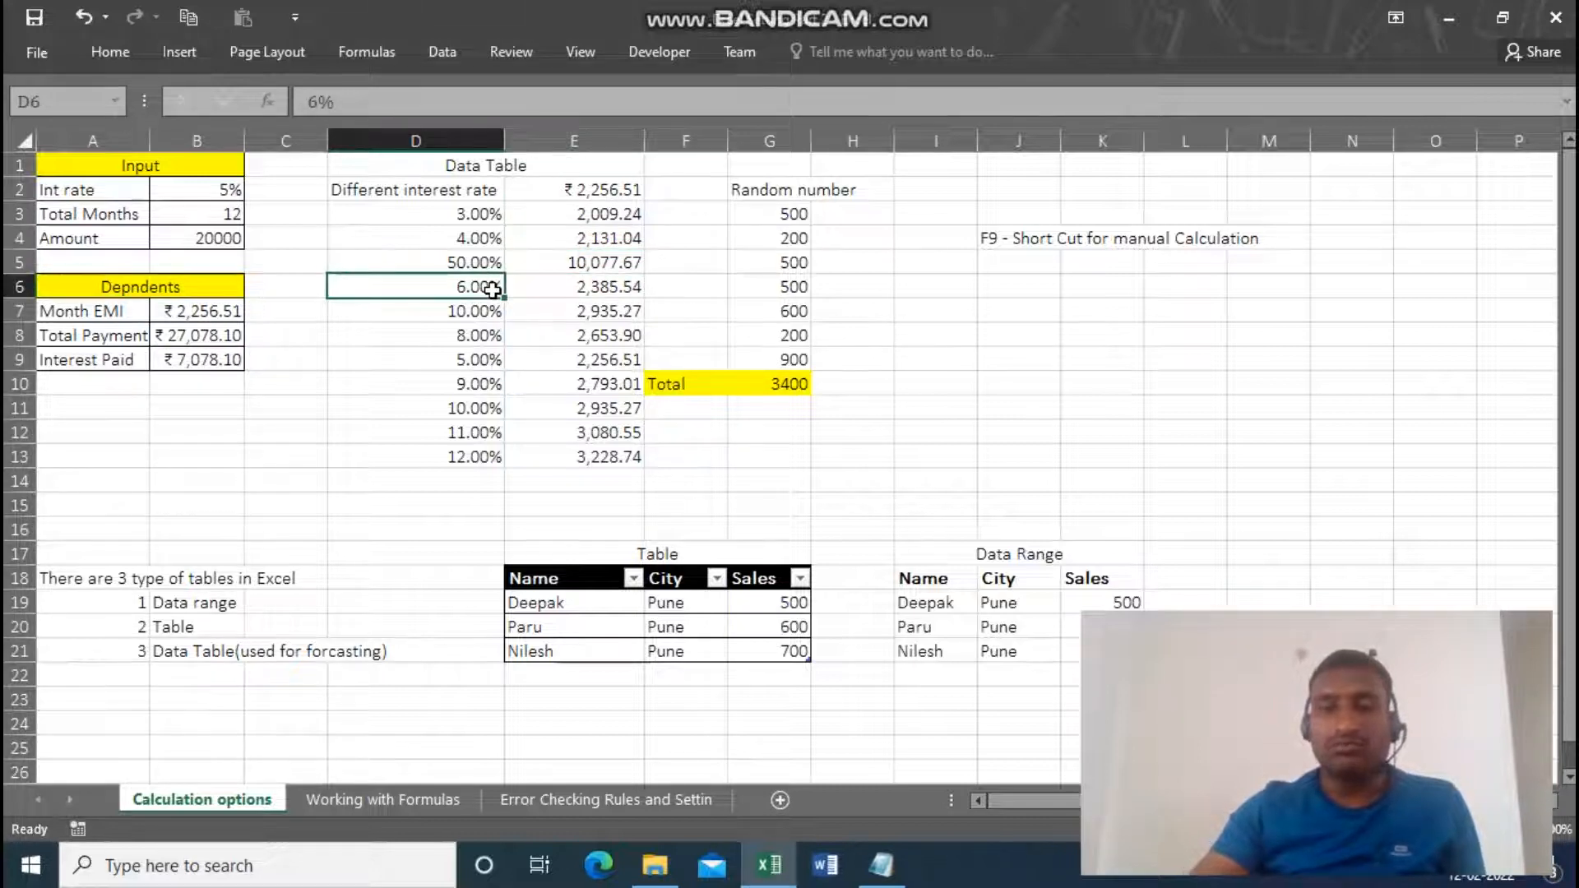
{"action": "type", "text": "15"}
{"action": "key", "text": "ctrl+Return"}
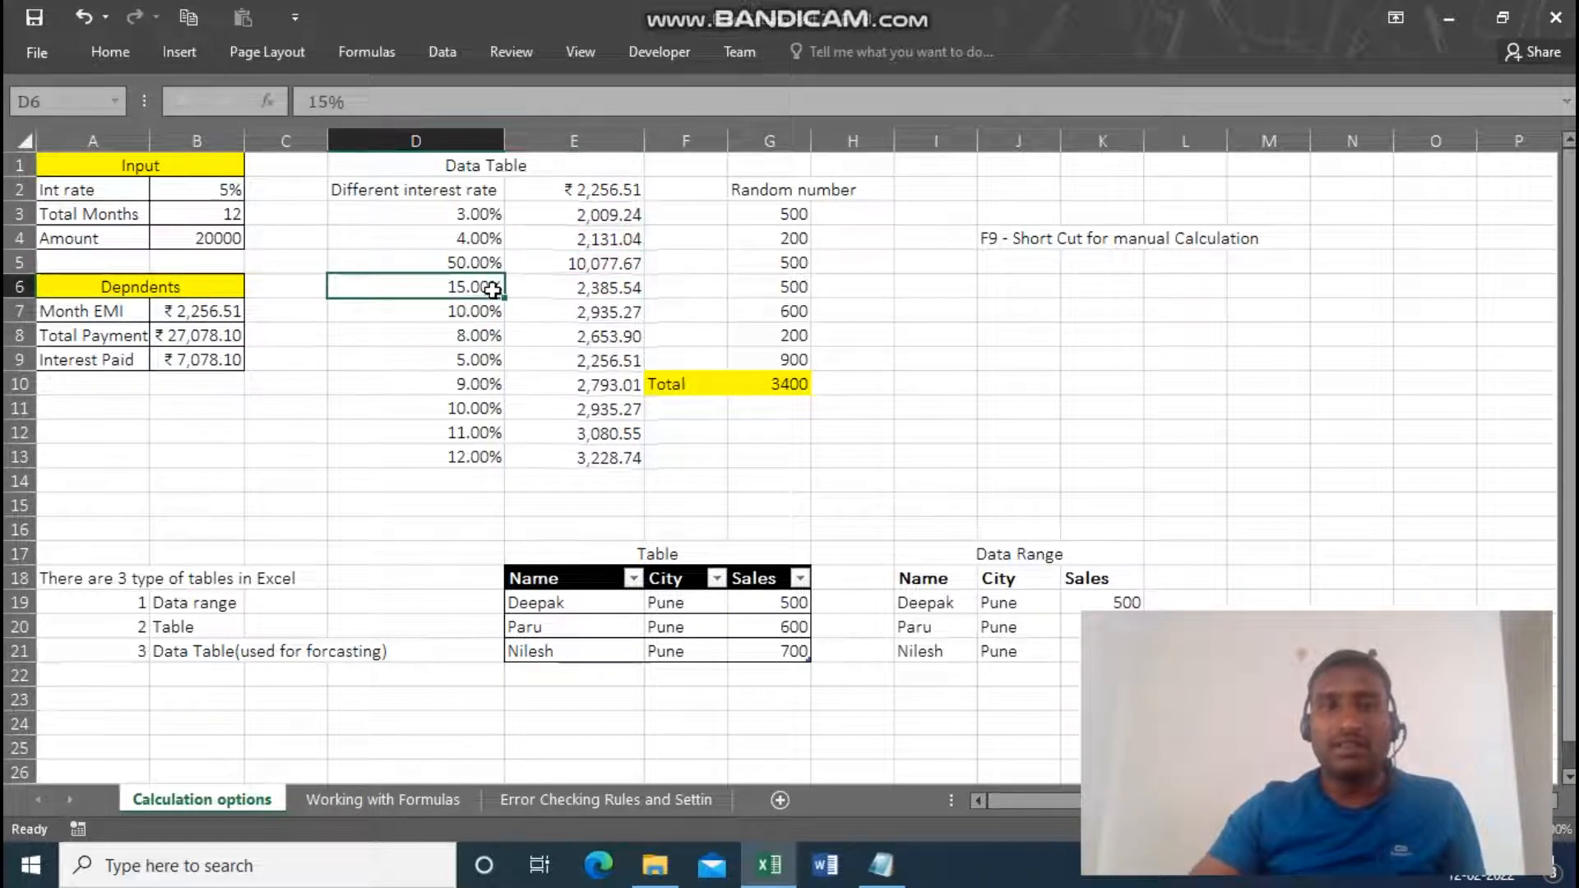
{"action": "key", "text": "Return"}
{"action": "key", "text": "Up"}
{"action": "key", "text": "Right"}
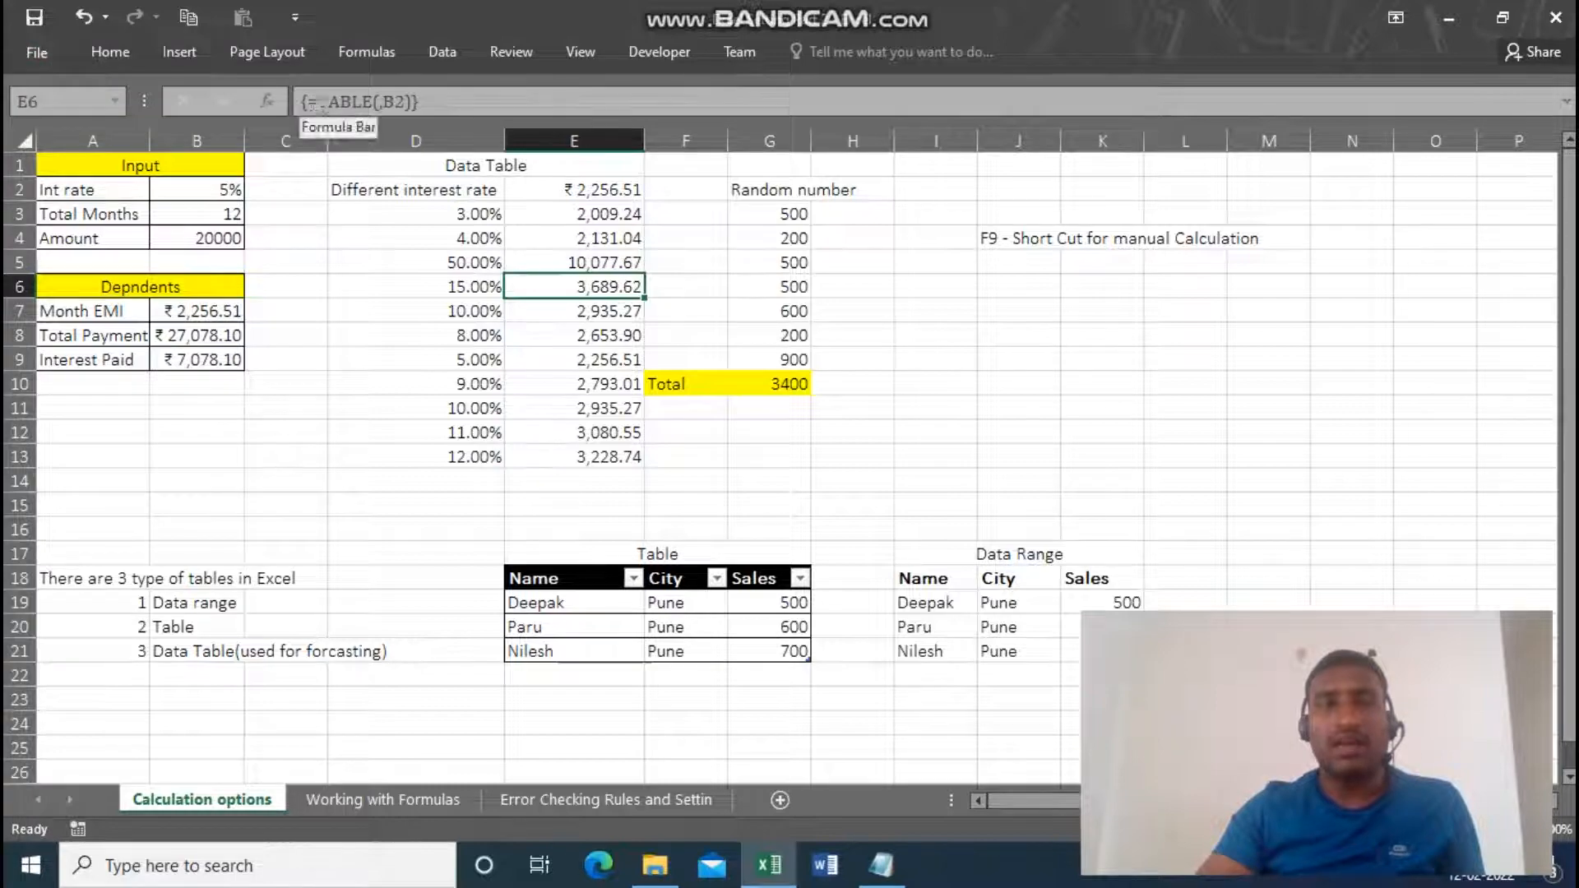
Set the workbook calculation mode to Automatic except for data tables in the Excel formula options.
{"action": "left_click", "coordinate": [41, 46]}
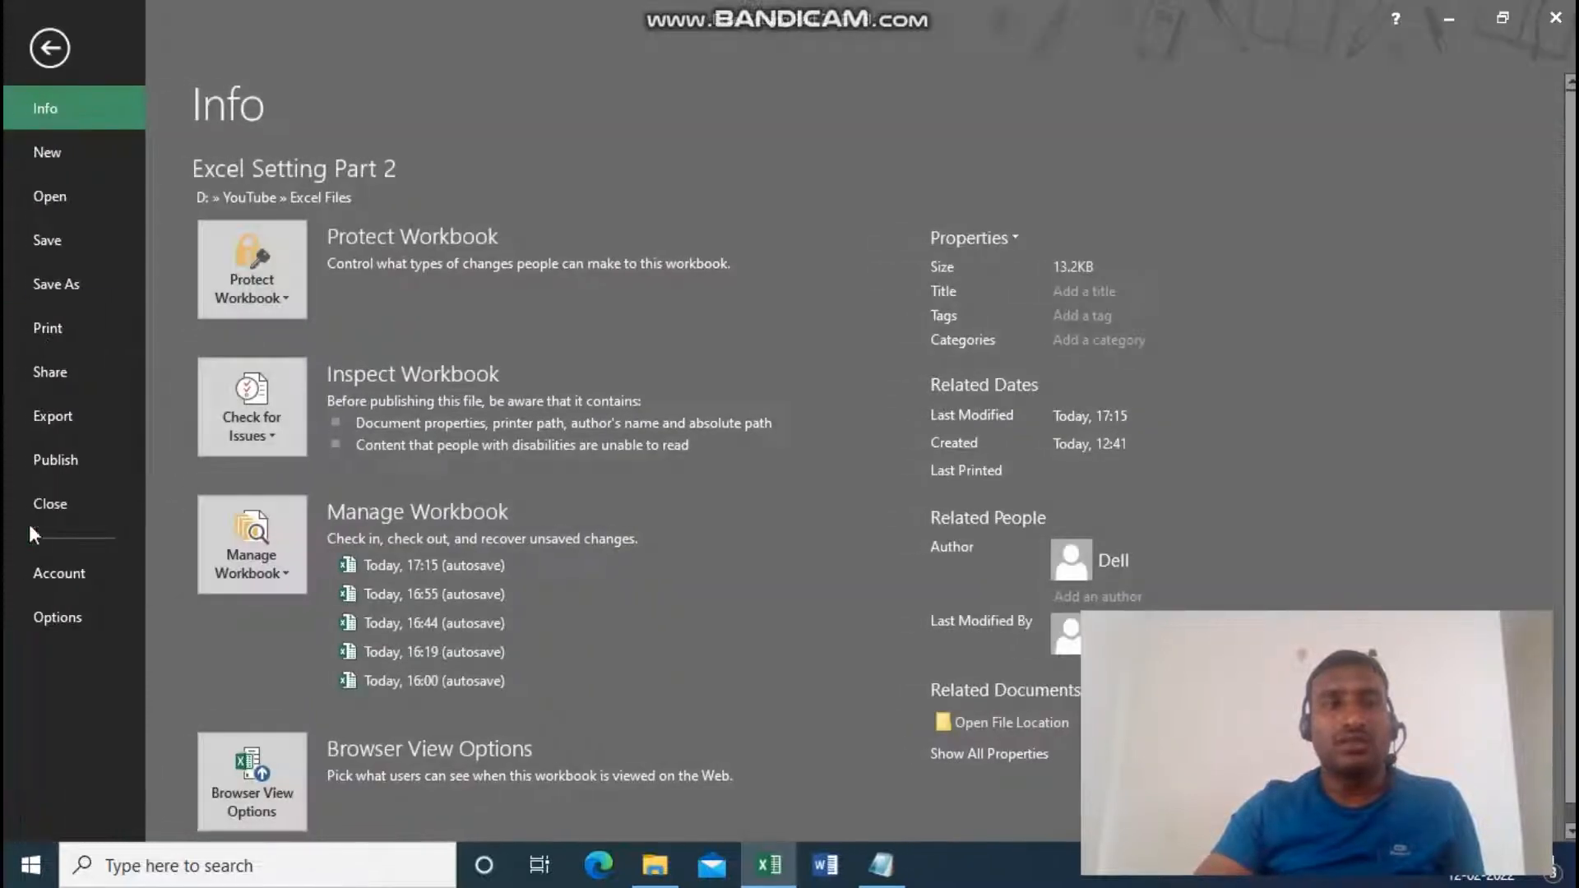
{"action": "left_click", "coordinate": [51, 615]}
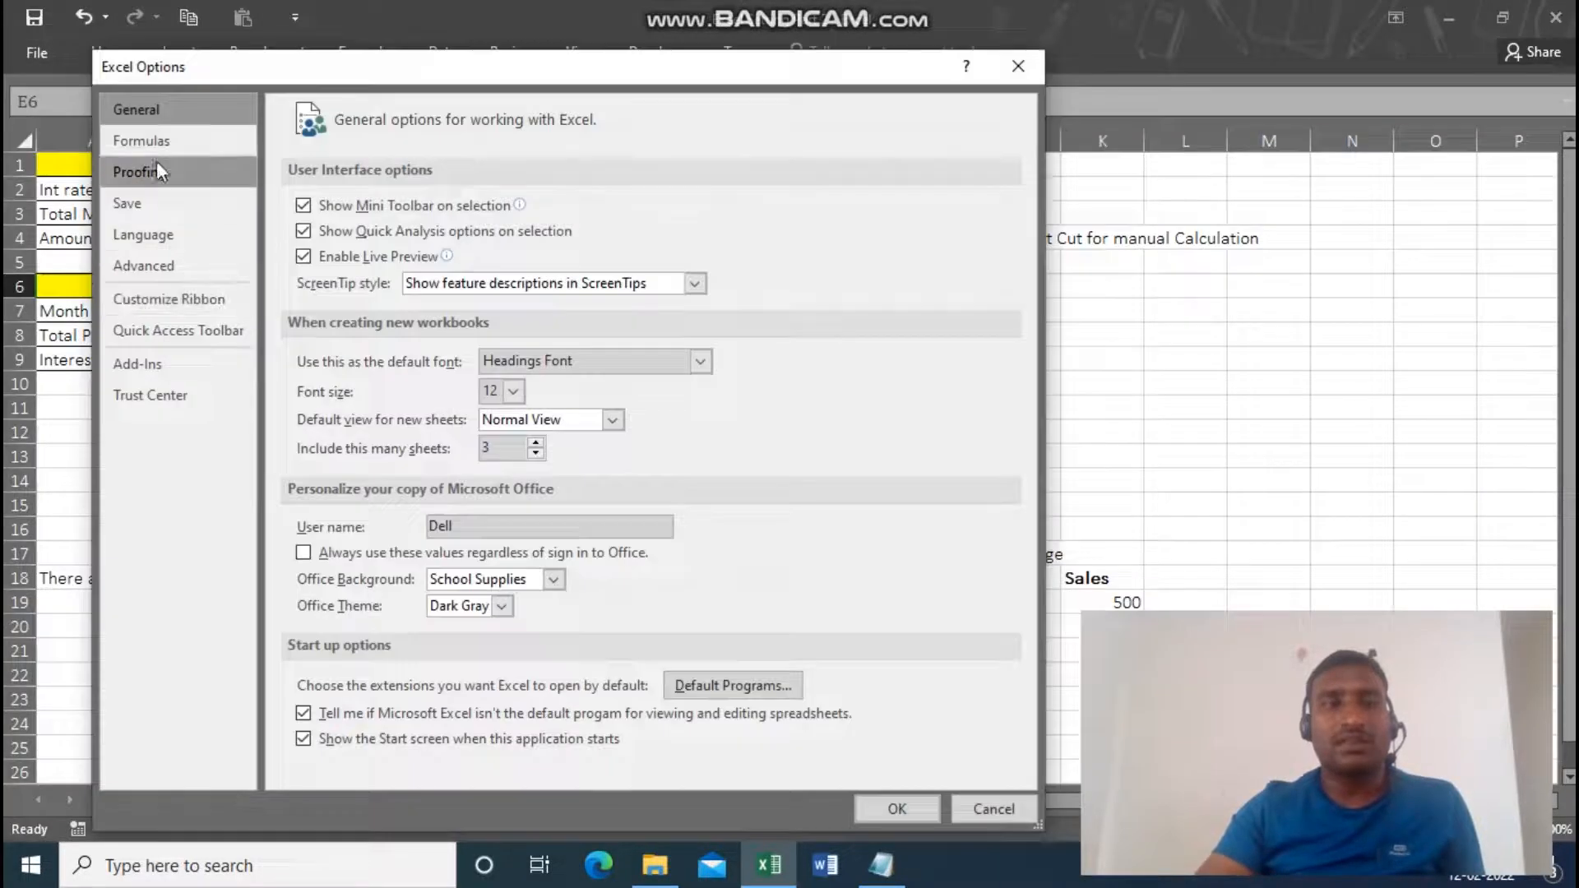
{"action": "left_click", "coordinate": [148, 141]}
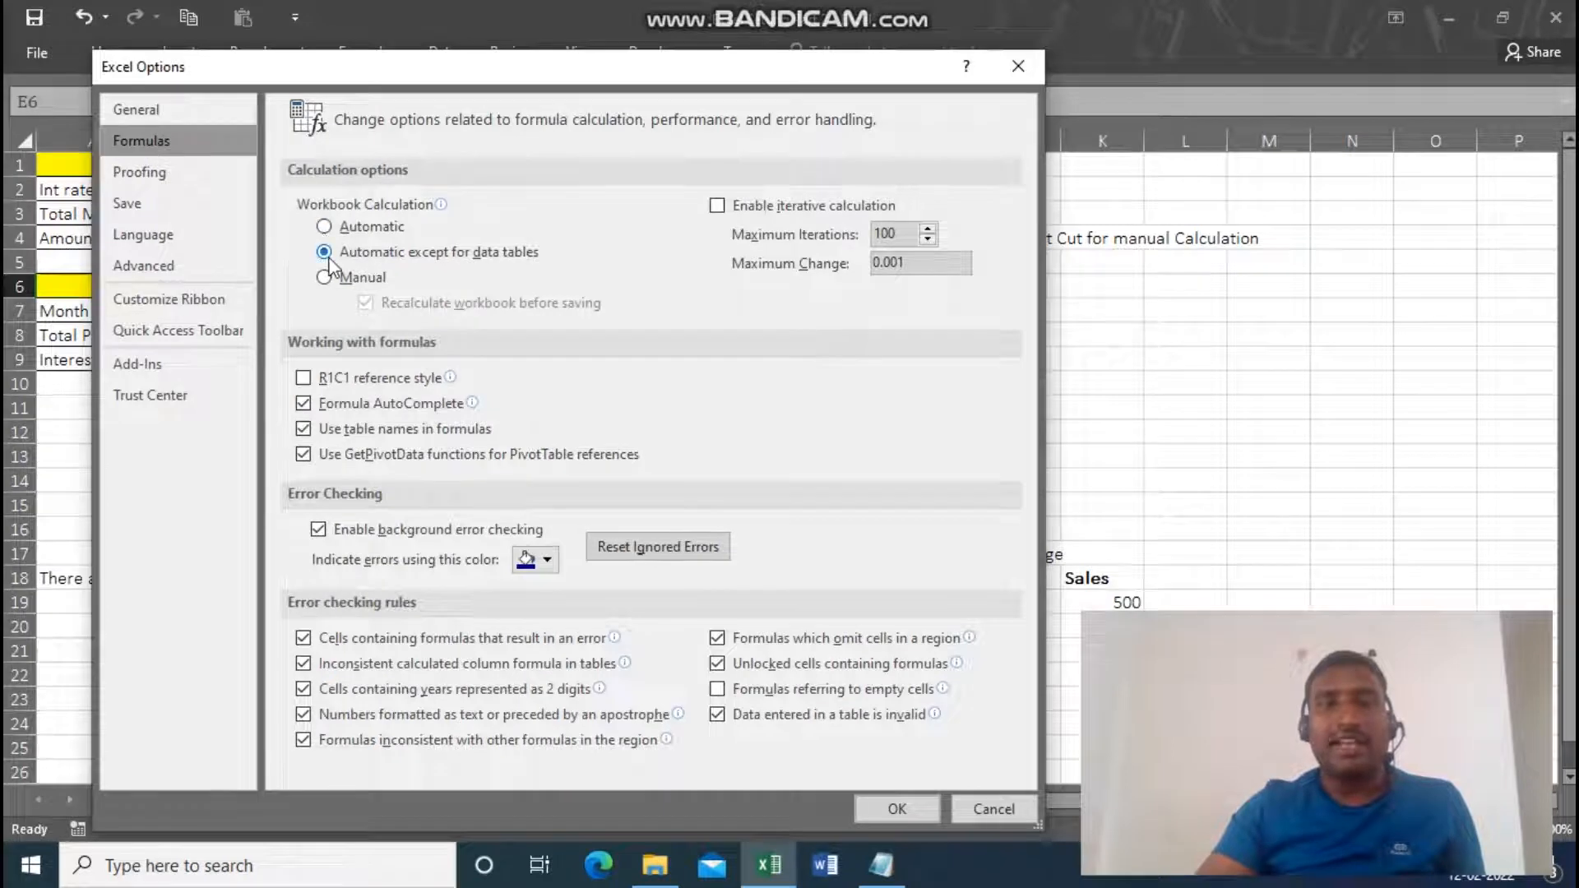
{"action": "left_click", "coordinate": [897, 809]}
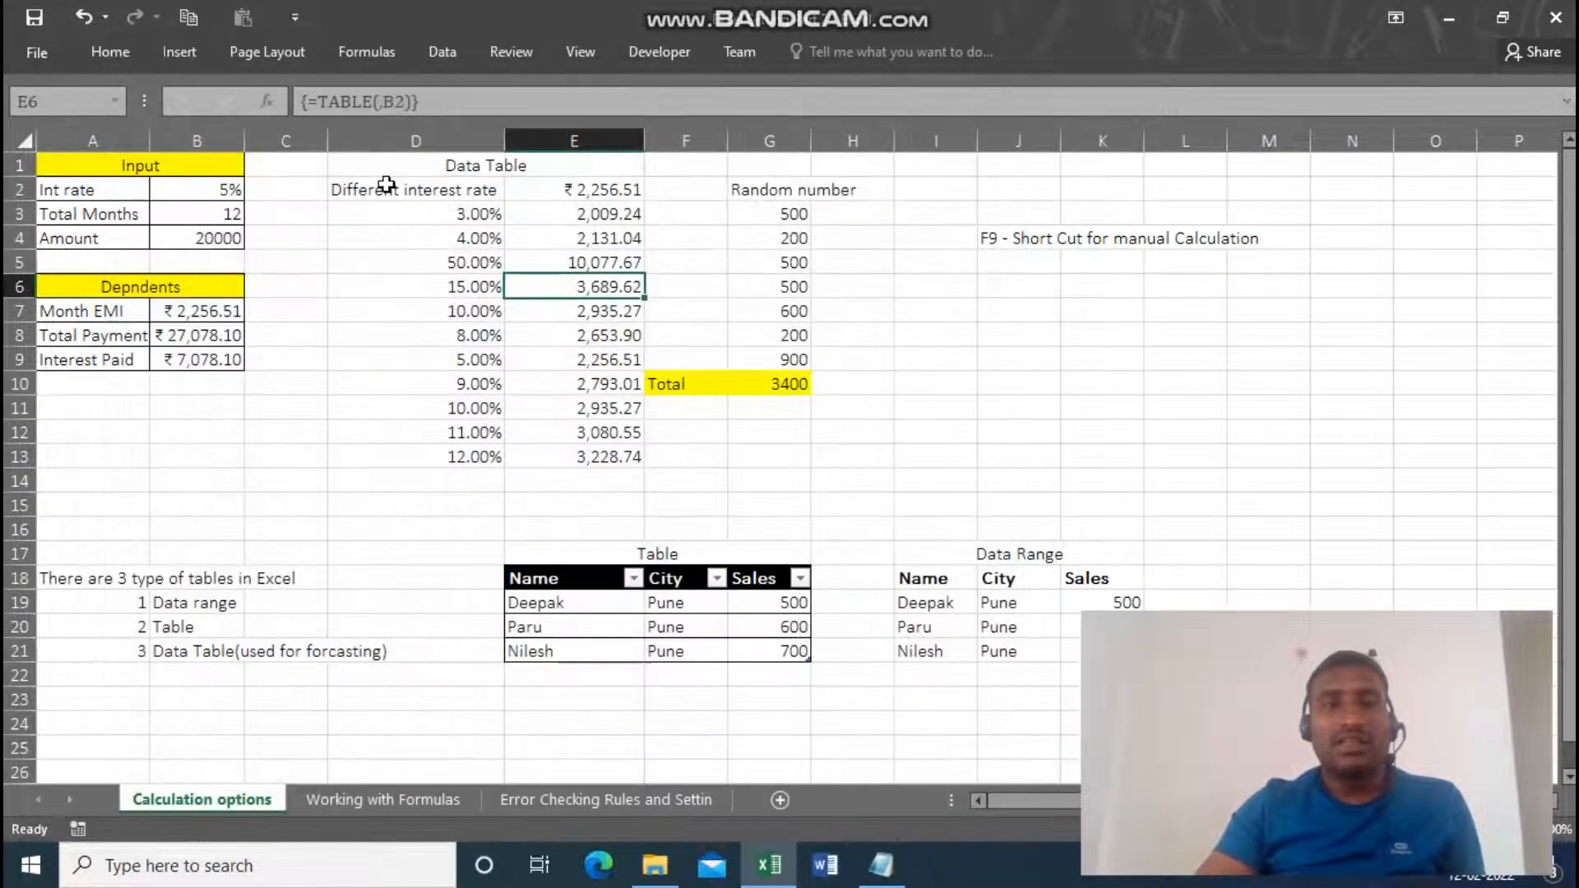
Change the random number in G6 to 300 and check the total in G10.
{"action": "left_click_drag", "start_coordinate": [434, 165], "coordinate": [591, 457]}
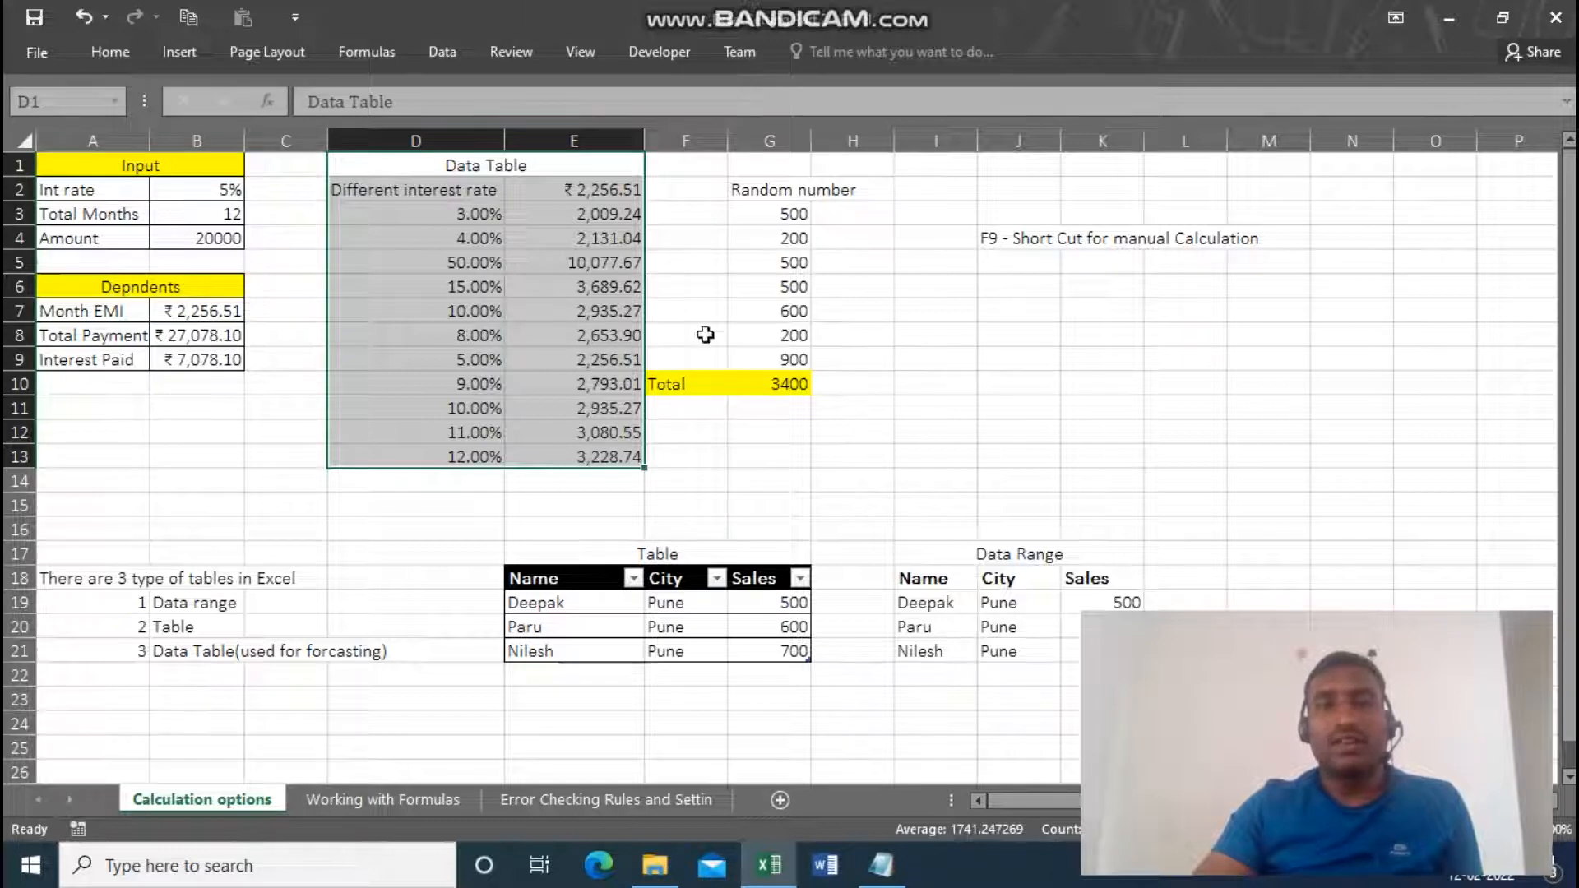
{"action": "left_click", "coordinate": [776, 213]}
{"action": "left_click_drag", "start_coordinate": [775, 213], "coordinate": [785, 337]}
{"action": "left_click", "coordinate": [775, 291]}
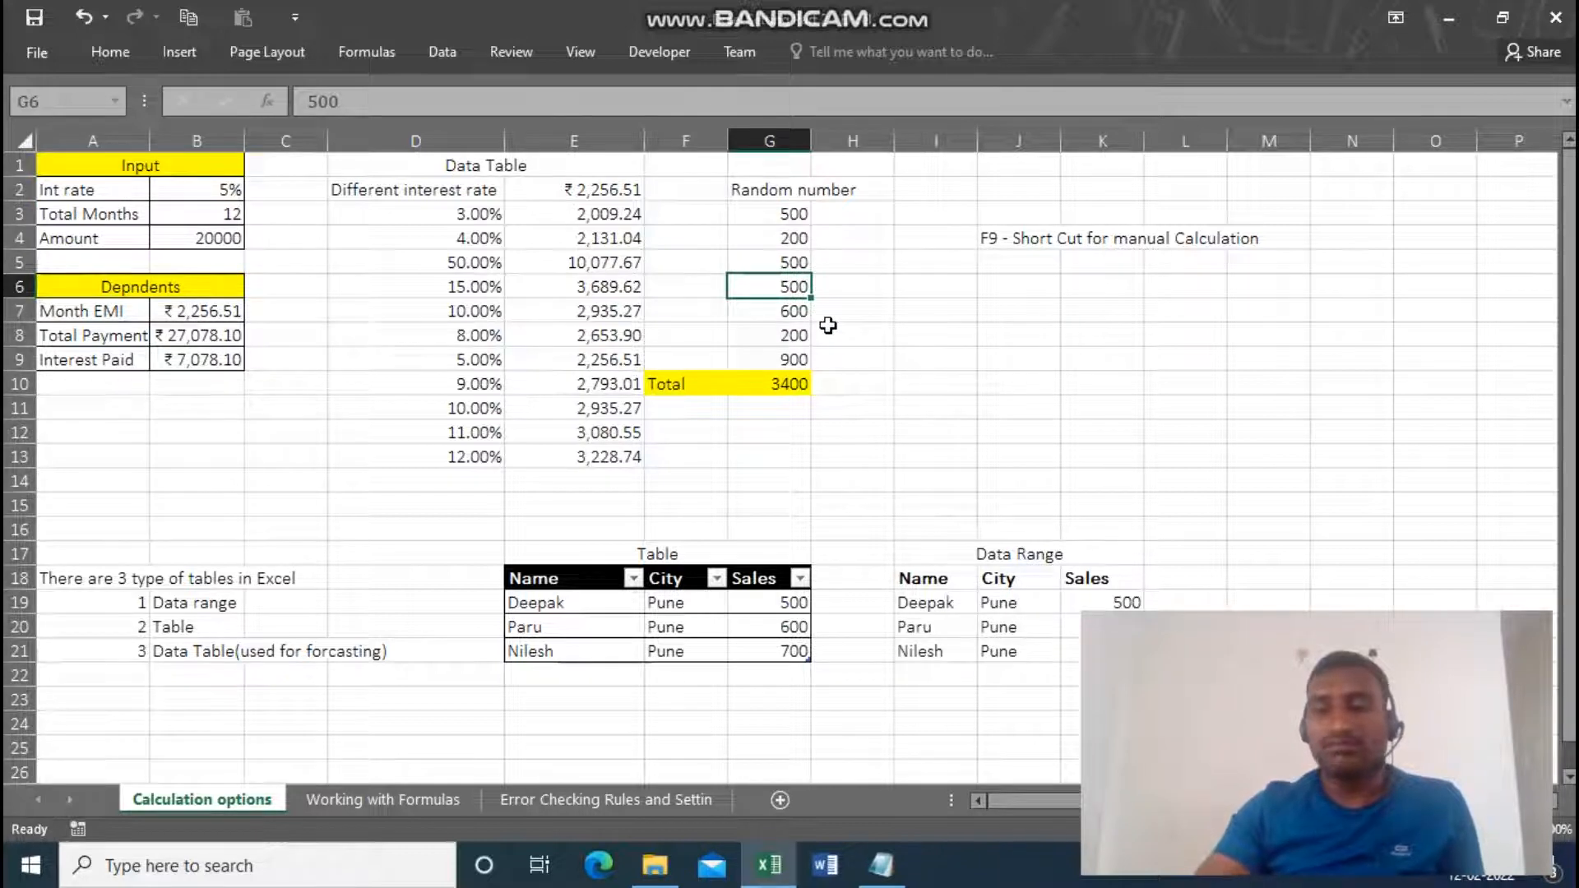
{"action": "type", "text": "3"}
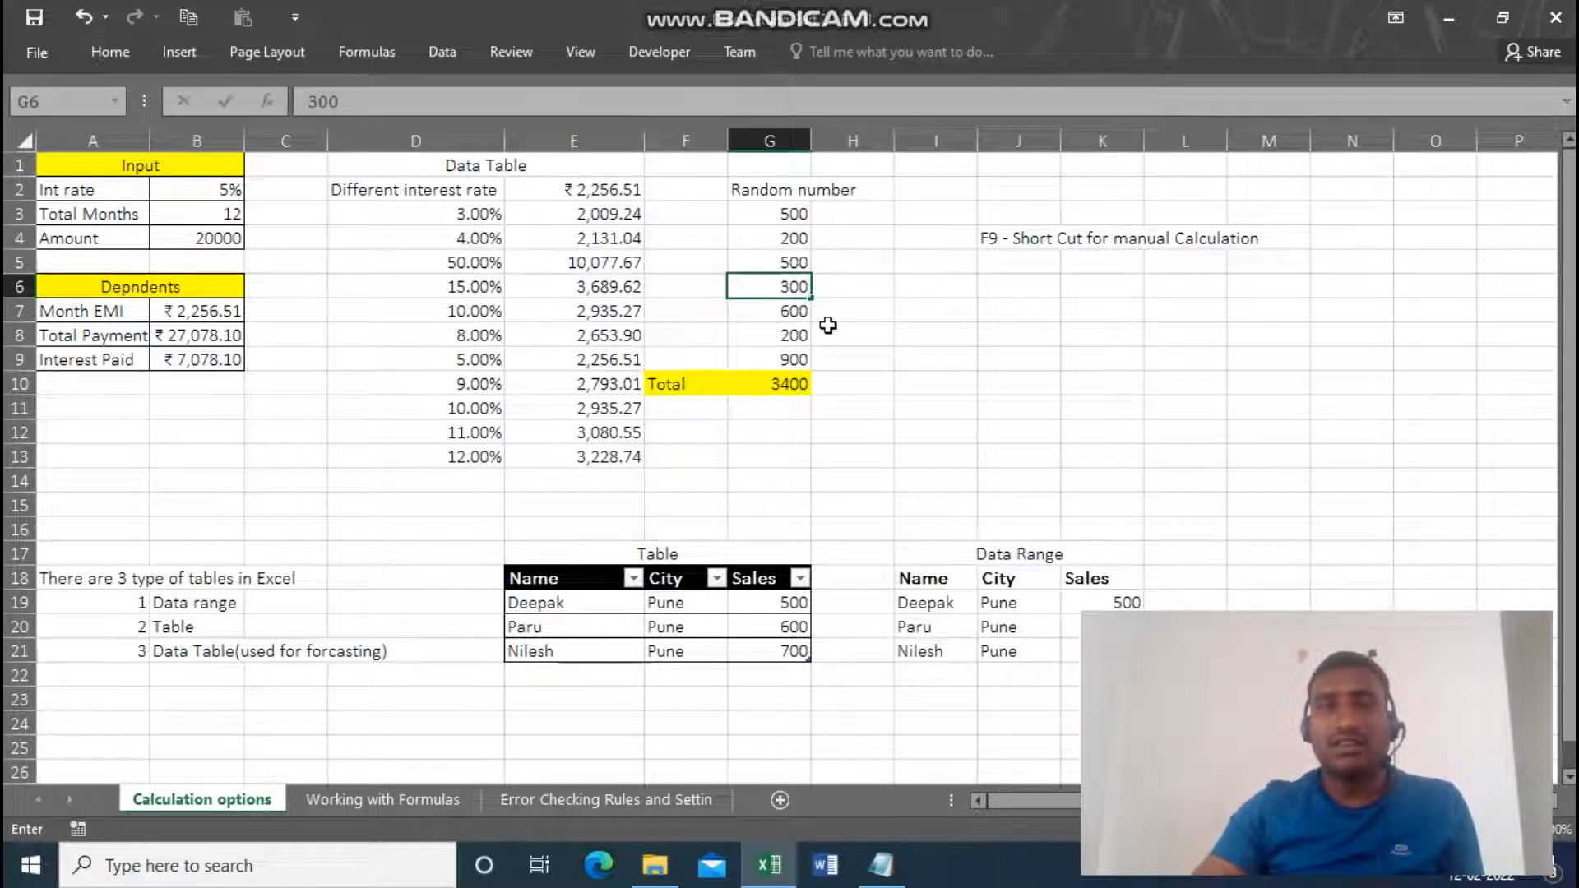
{"action": "type", "text": "00"}
{"action": "key", "text": "Return"}
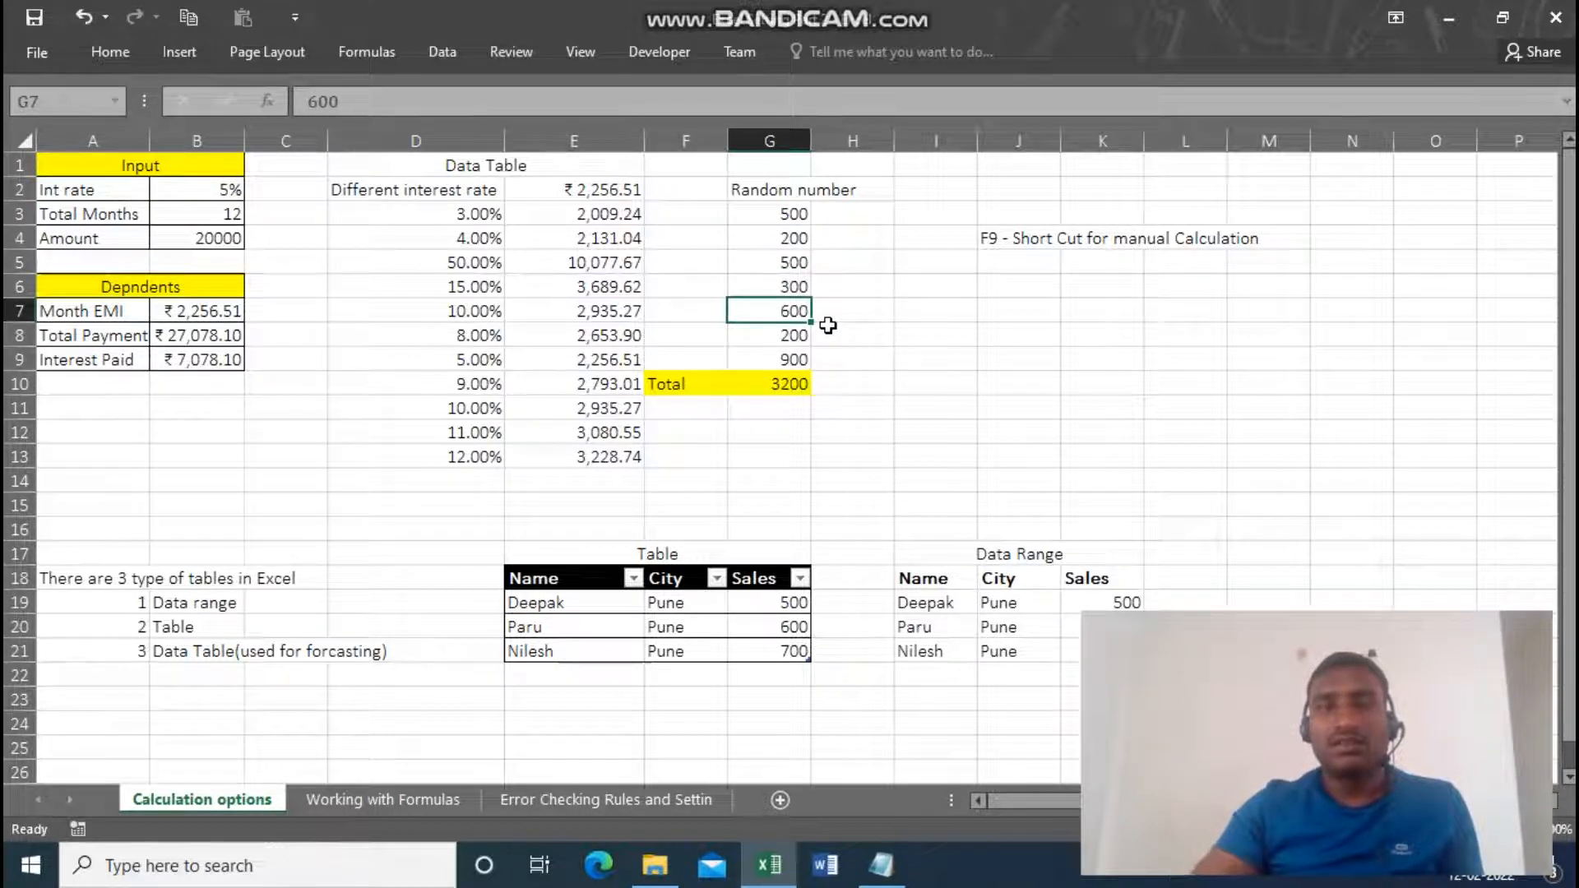
{"action": "left_click", "coordinate": [783, 387]}
Change the data table's interest rate in D7 to 7%.
{"action": "left_click", "coordinate": [465, 310]}
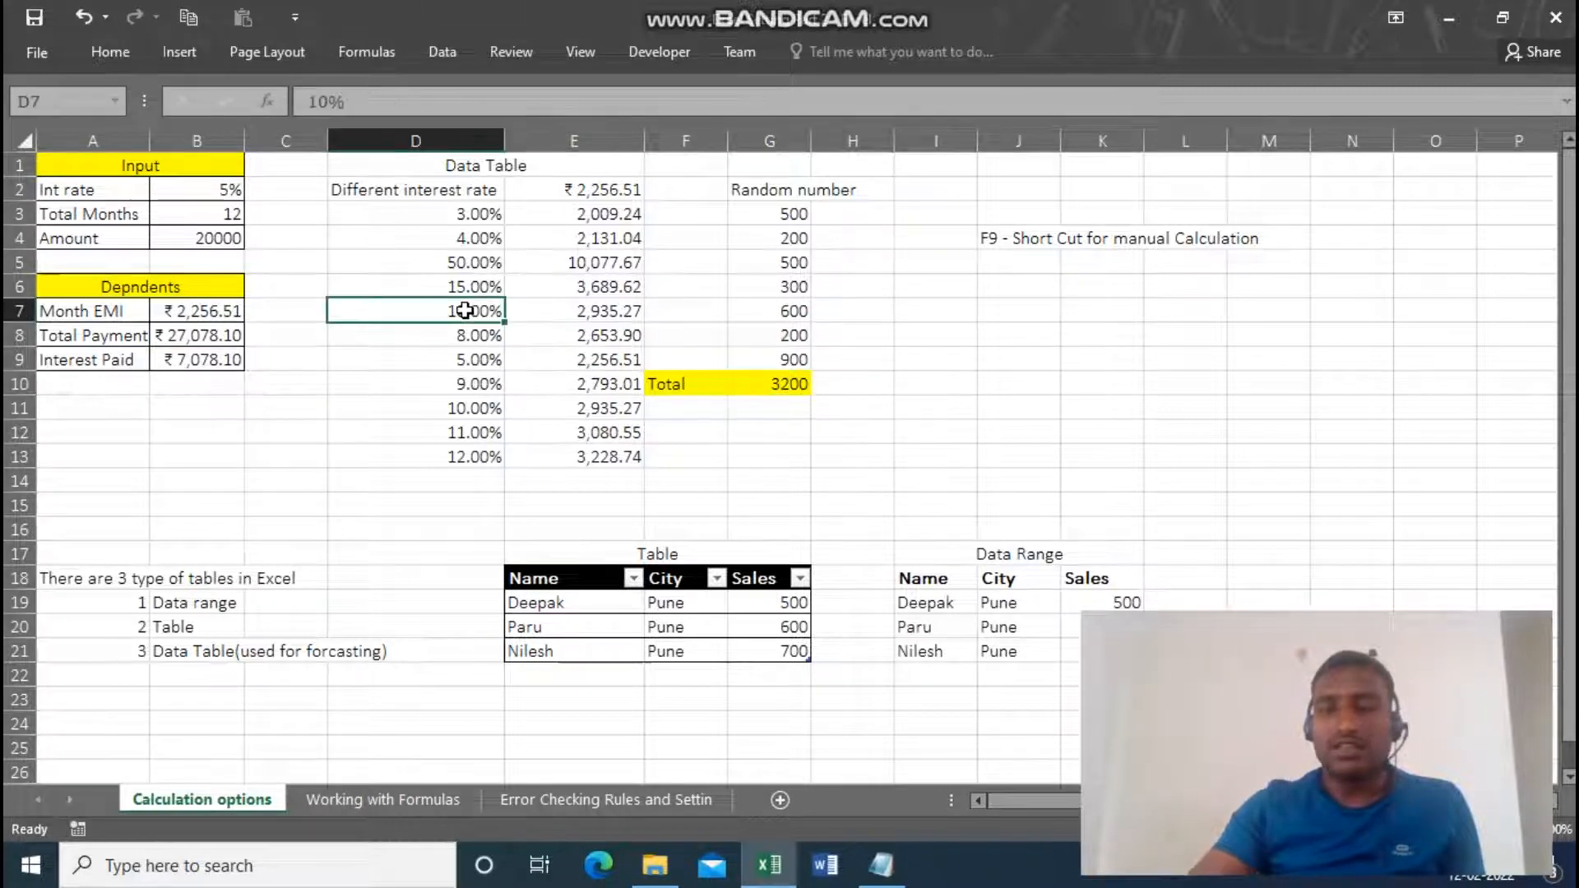
{"action": "type", "text": "7"}
{"action": "key", "text": "Return"}
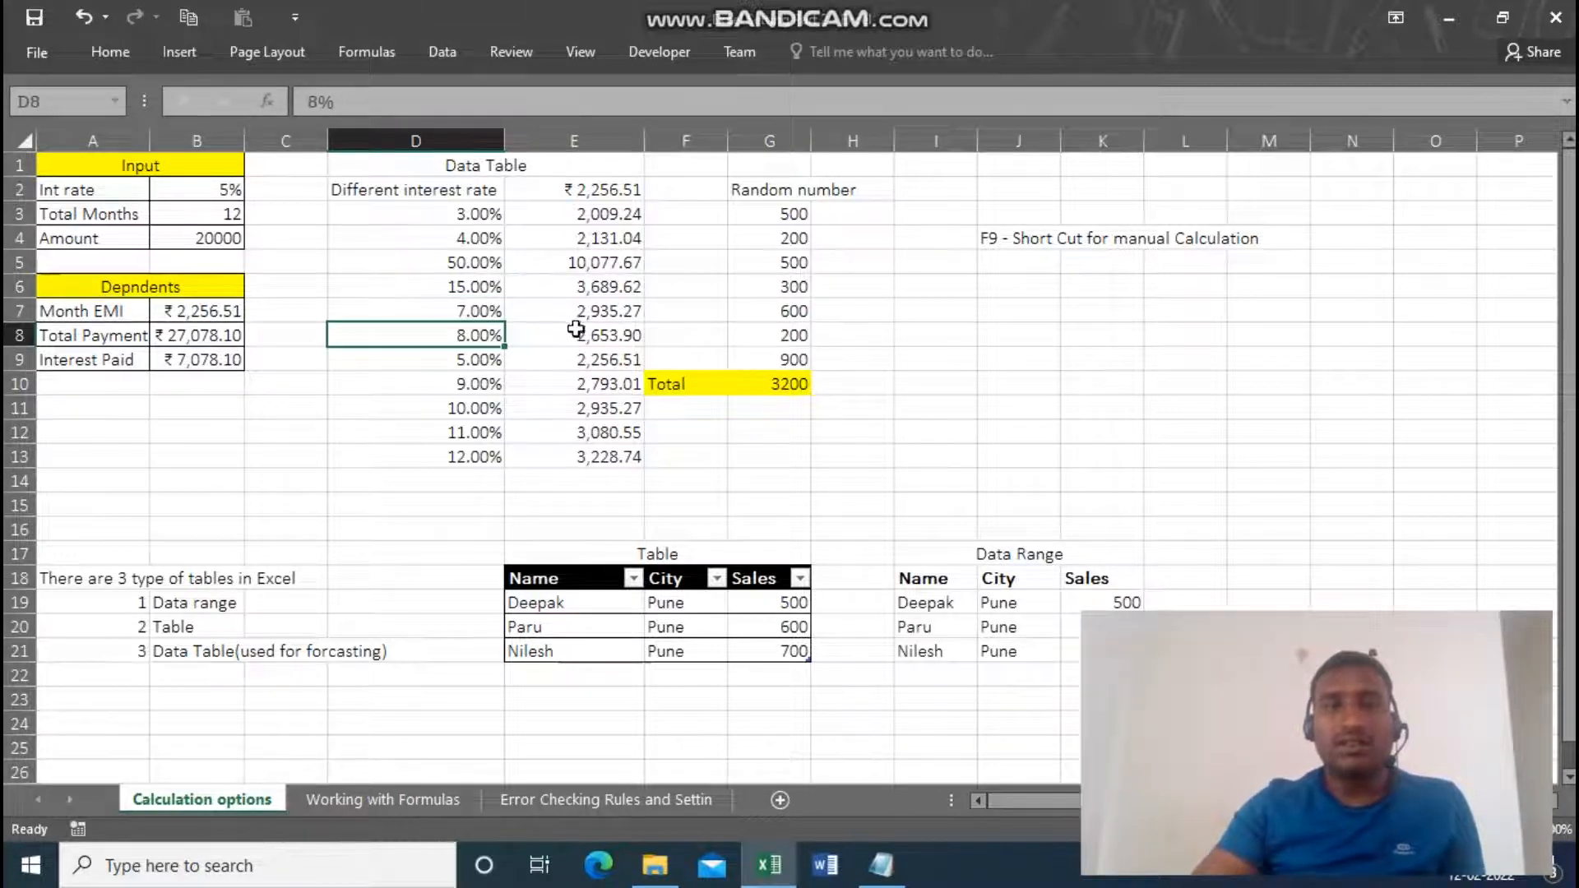
Switch the workbook calculation mode back to Automatic in the Excel formula options.
{"action": "left_click", "coordinate": [32, 53]}
{"action": "left_click", "coordinate": [62, 620]}
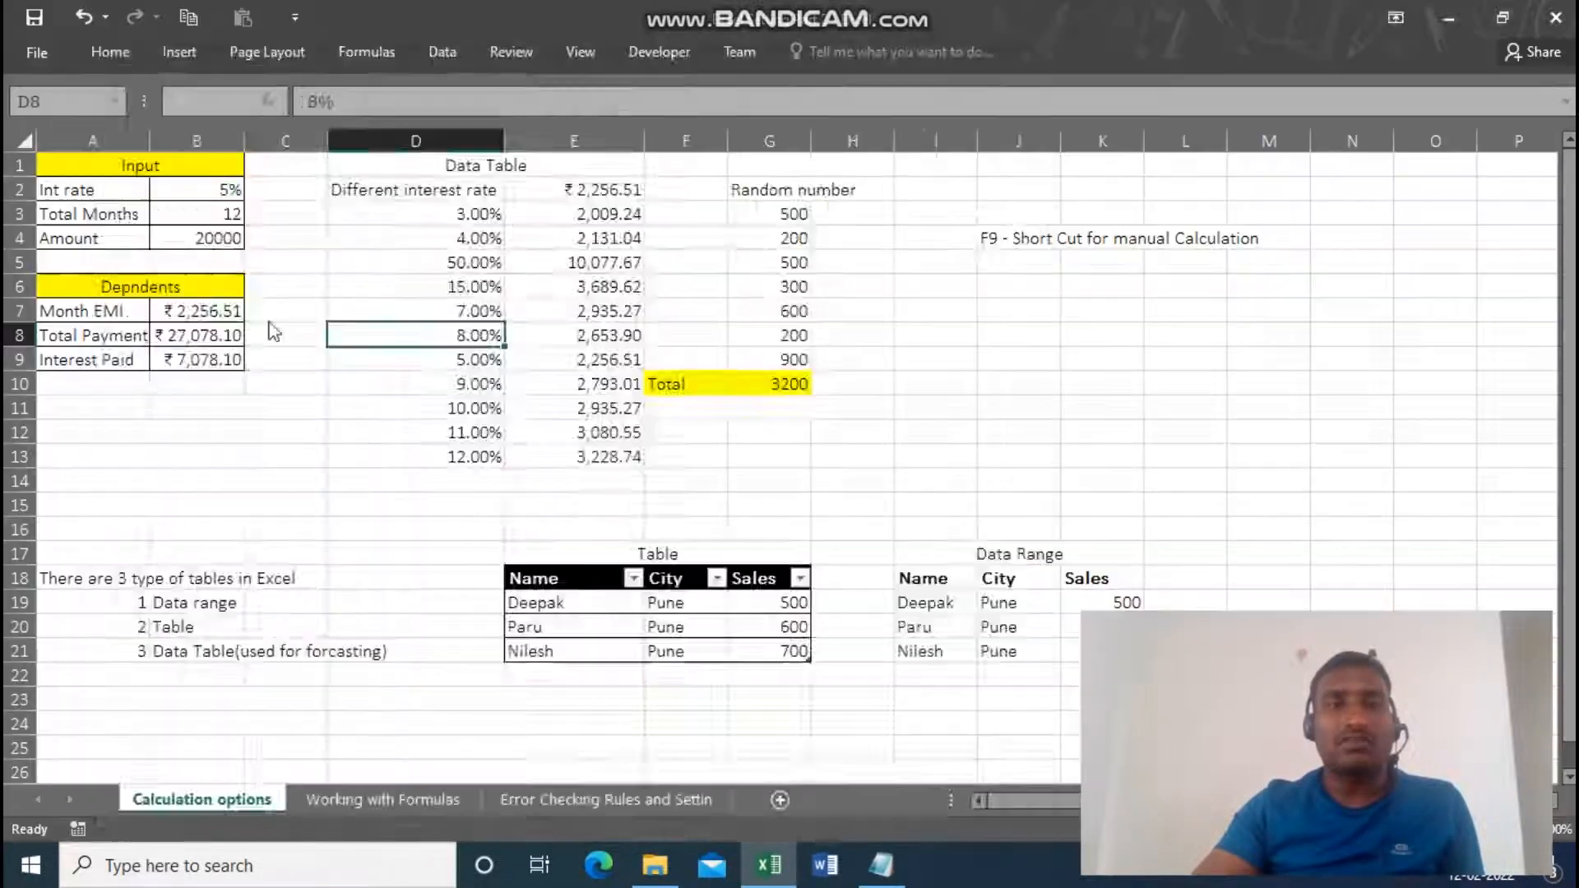
{"action": "left_click", "coordinate": [148, 150]}
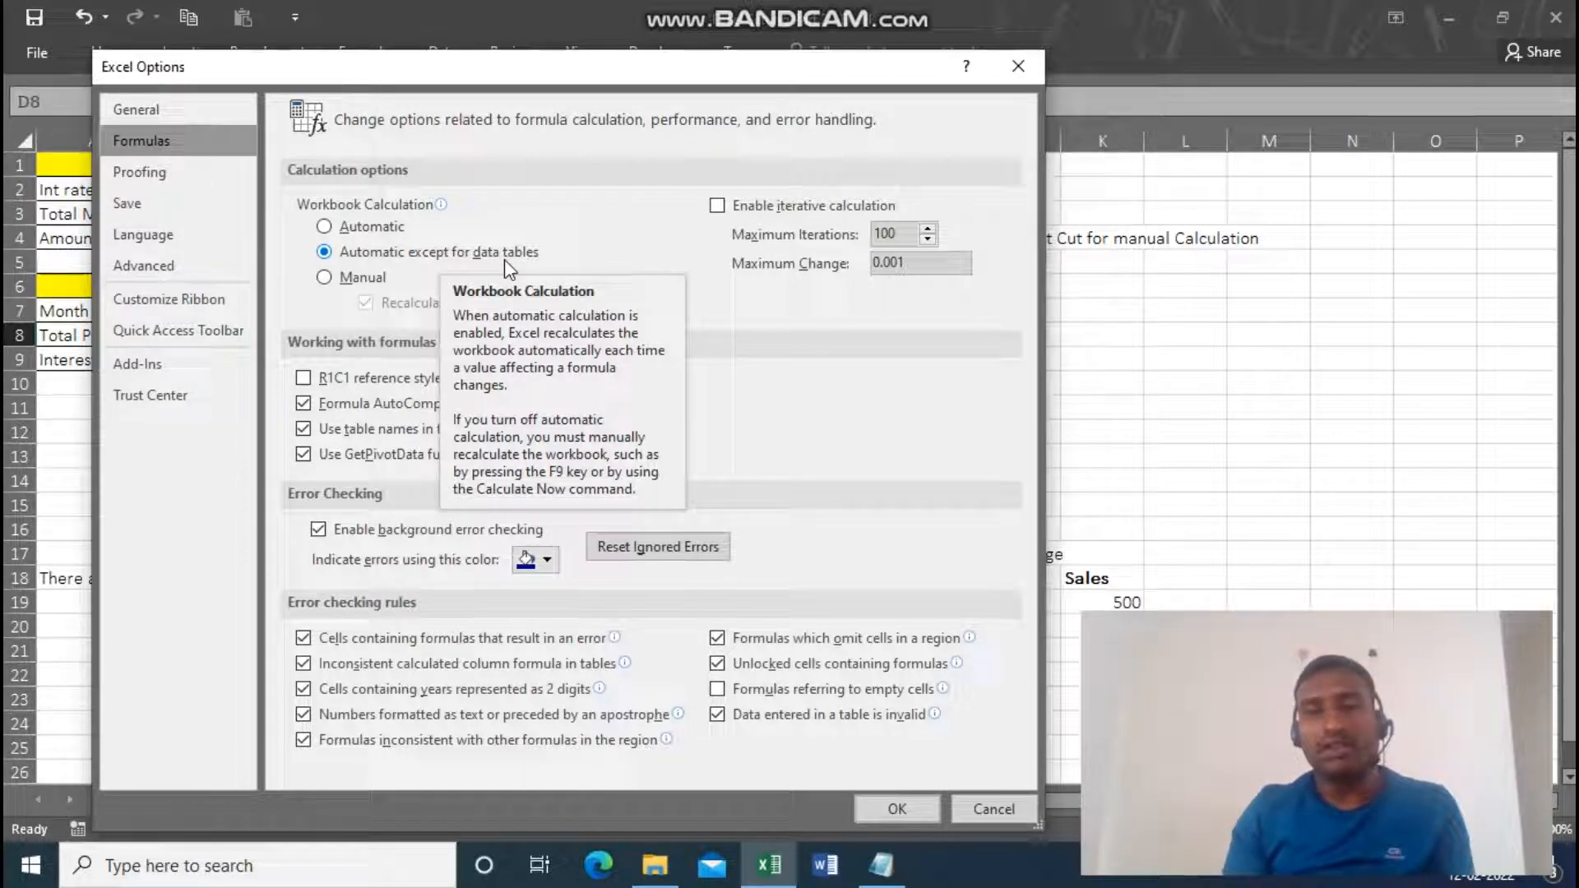
{"action": "left_click", "coordinate": [325, 229]}
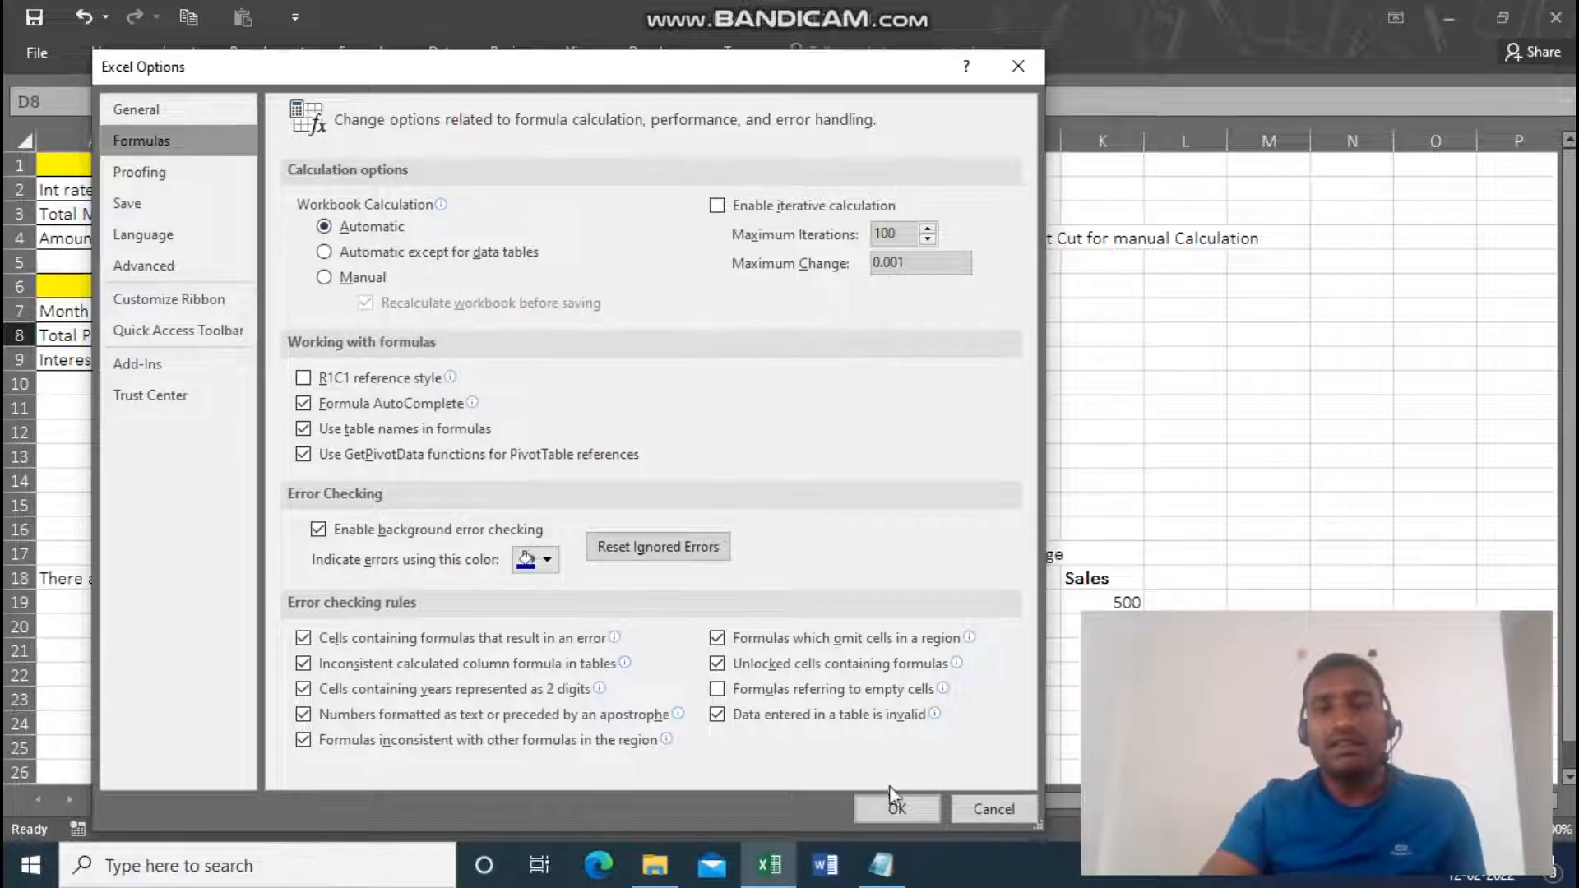
{"action": "left_click", "coordinate": [895, 807]}
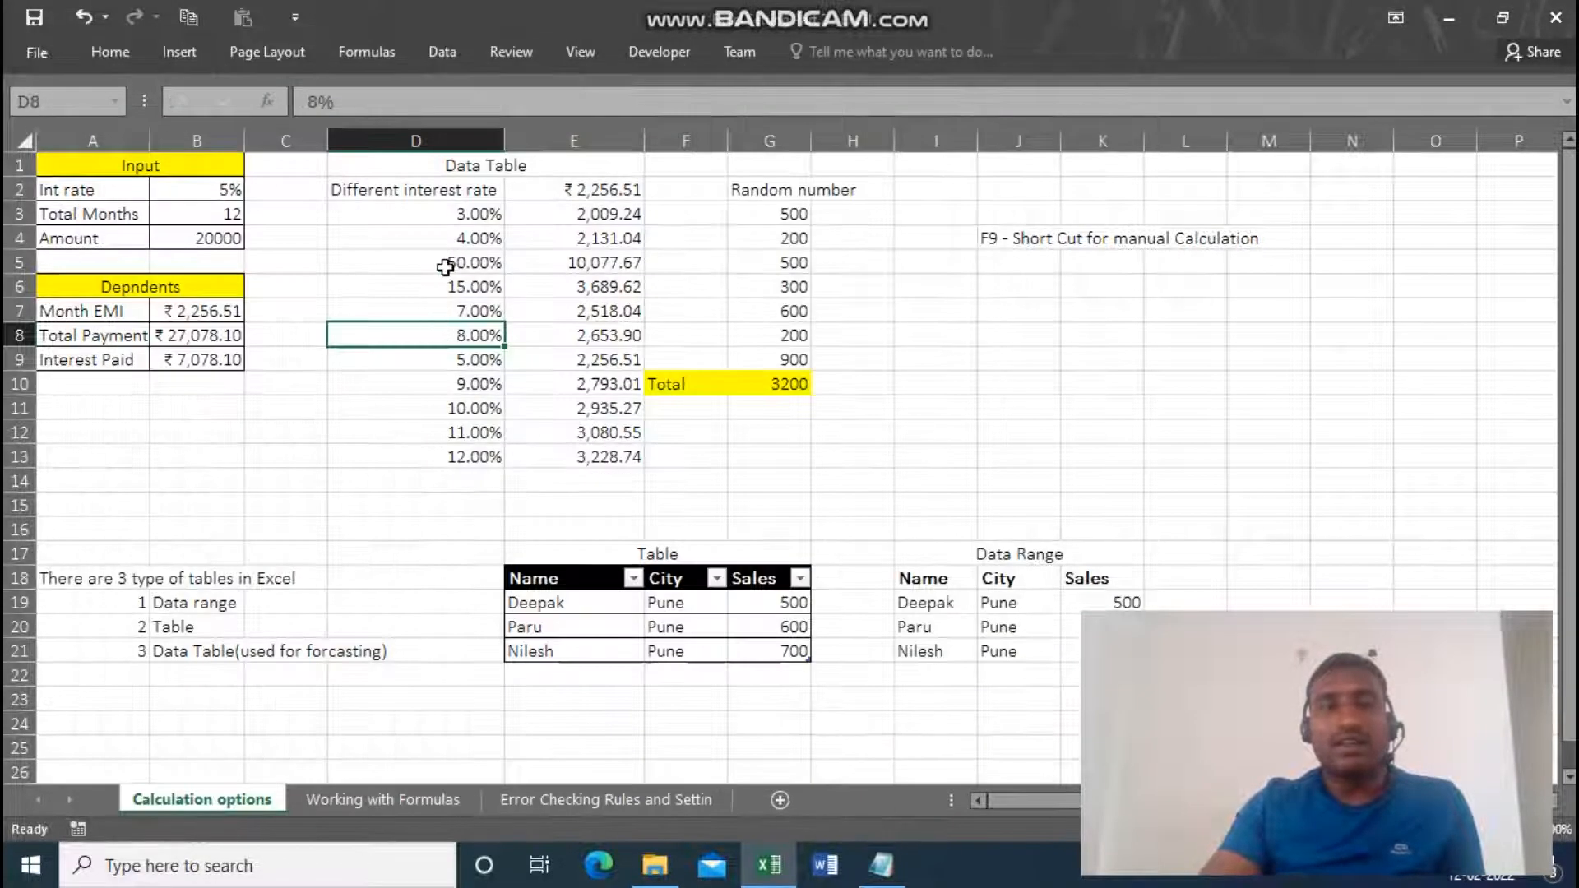
Change the data table's interest rate in D5 to 45% and check the EMI column.
{"action": "left_click", "coordinate": [445, 266]}
{"action": "type", "text": "45"}
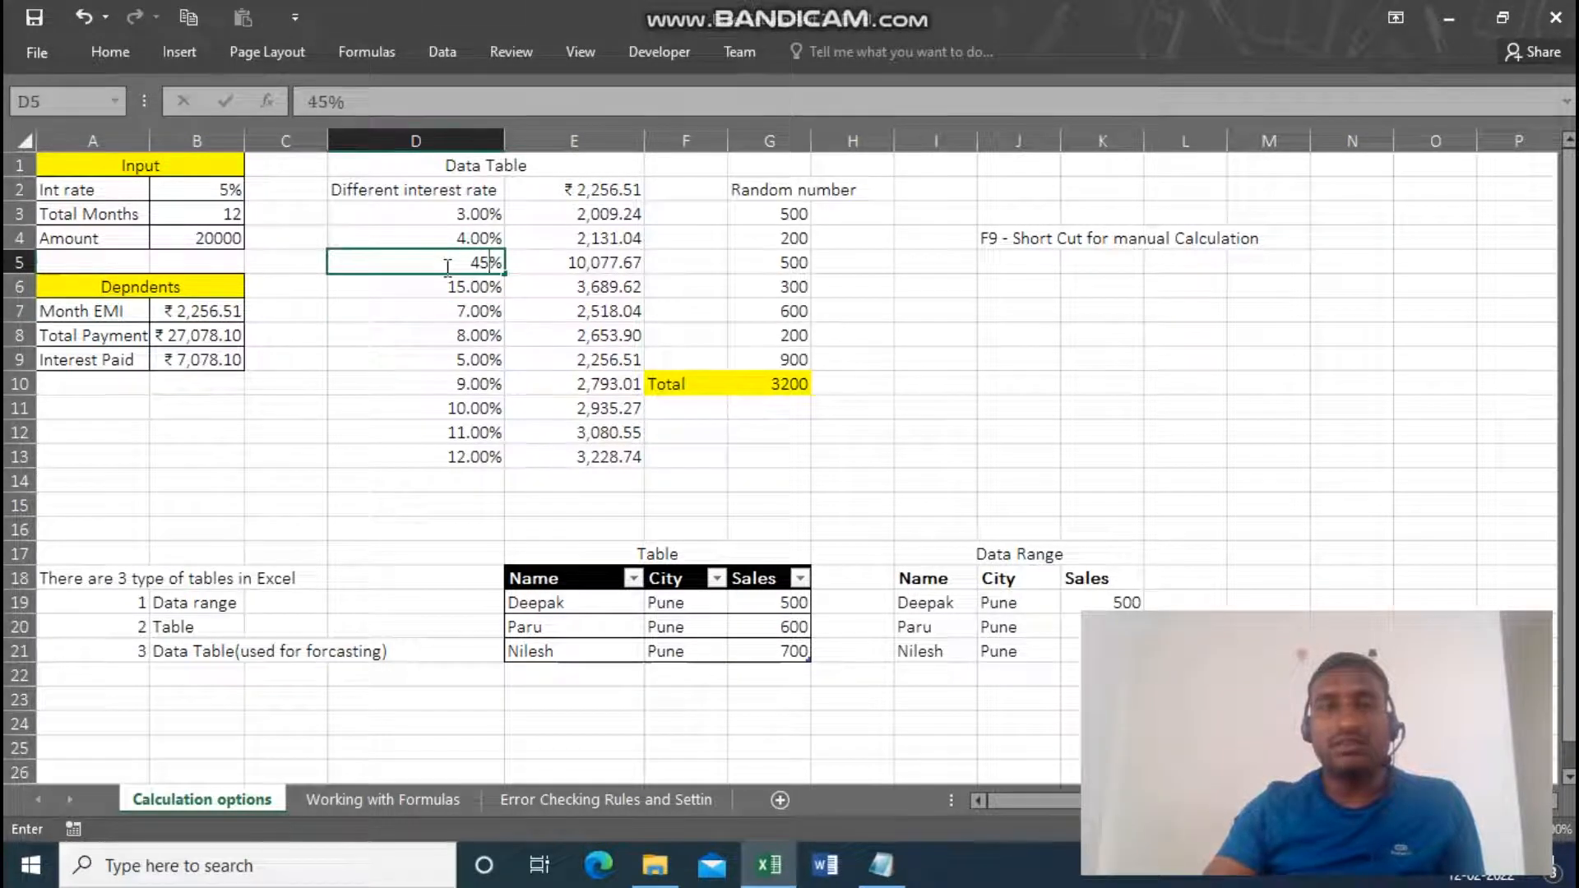
{"action": "key", "text": "Return"}
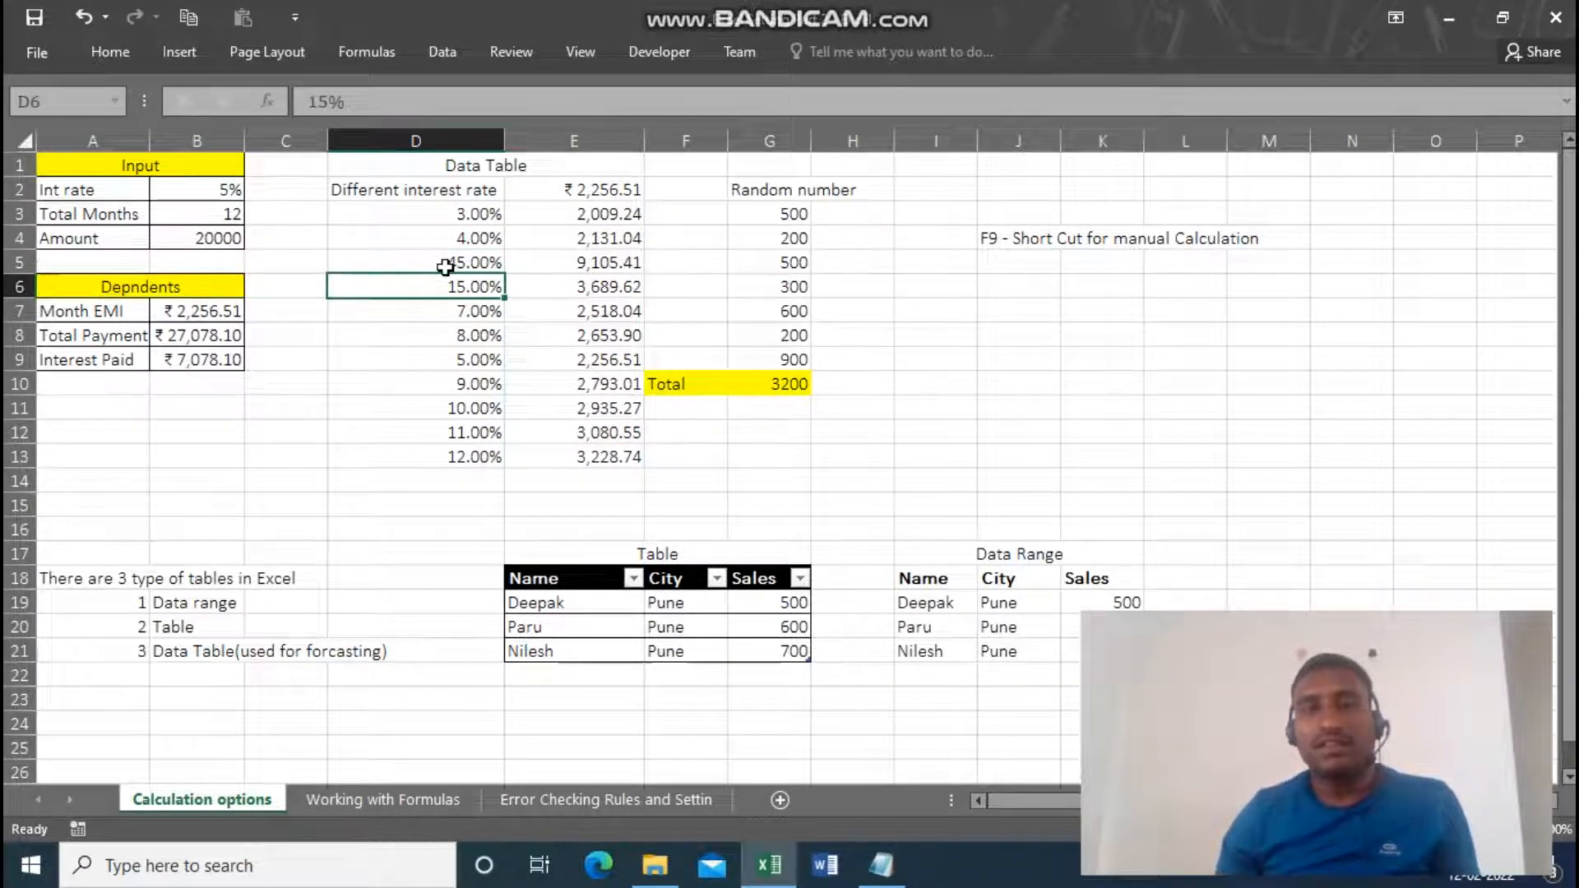
{"action": "left_click", "coordinate": [586, 406]}
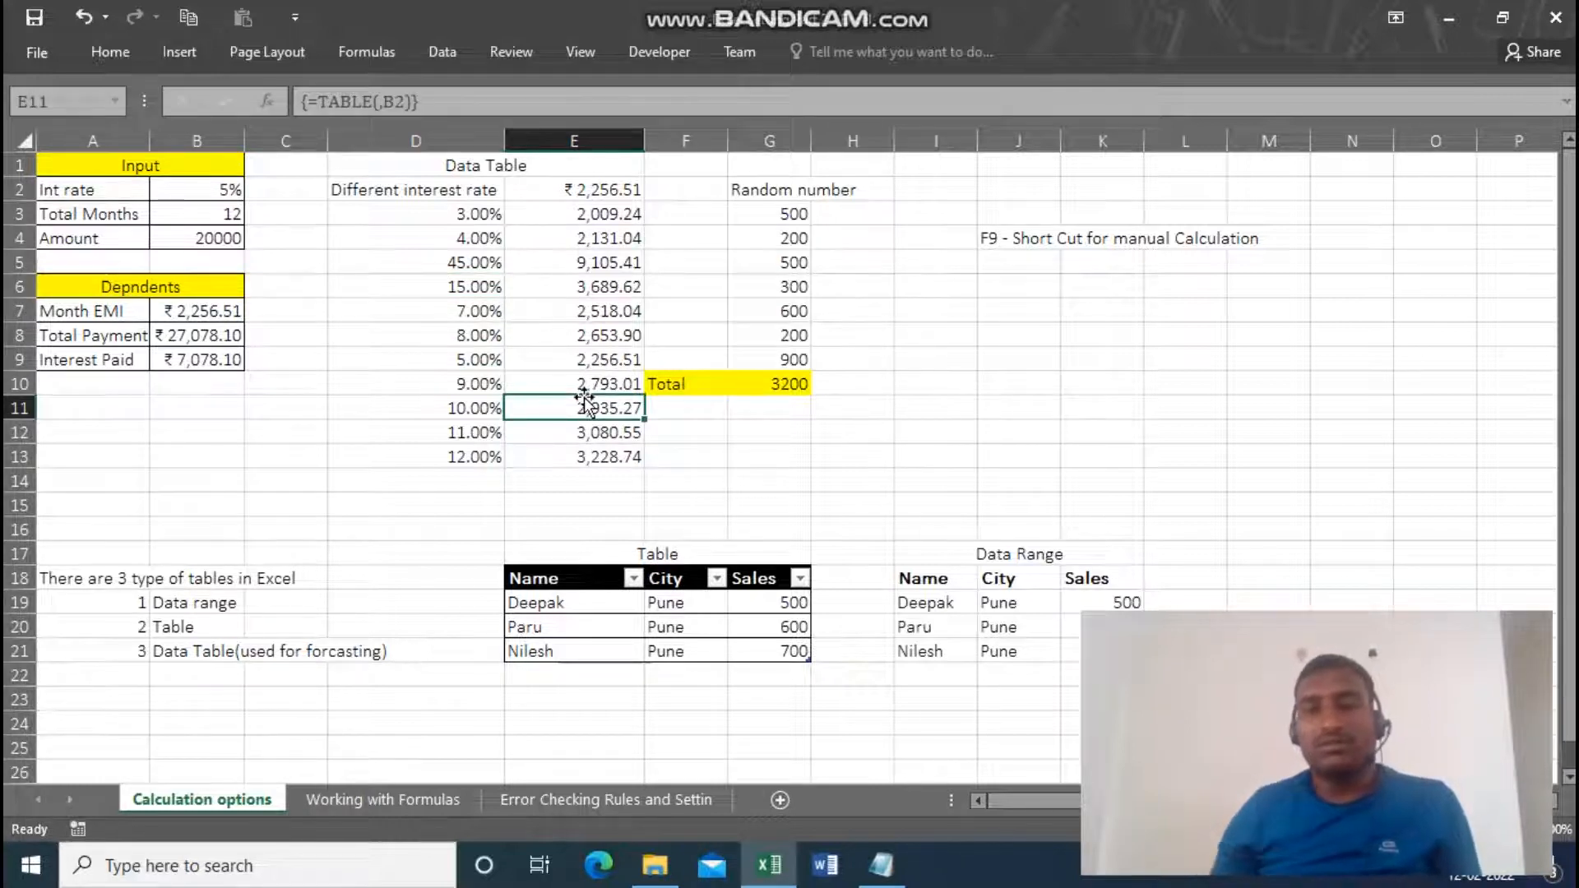